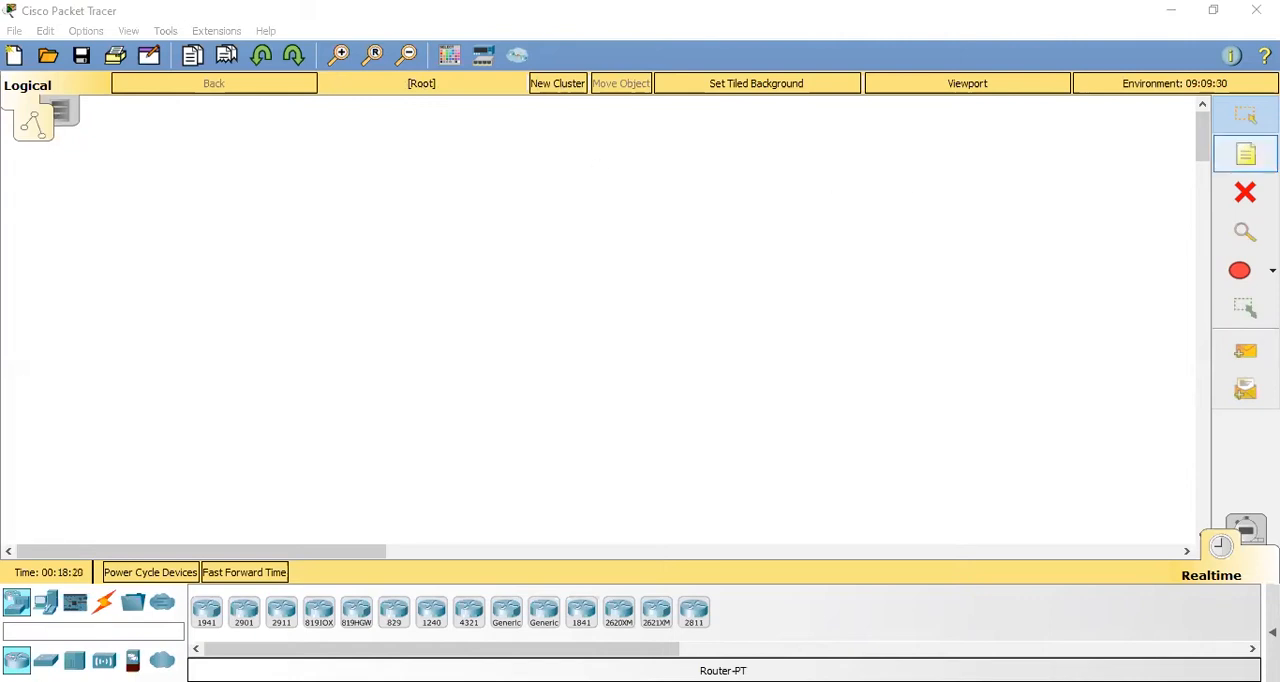
- Add a note reading "202.31.20.0 /27" in the upper-left part of the workspace
click(1245, 154)
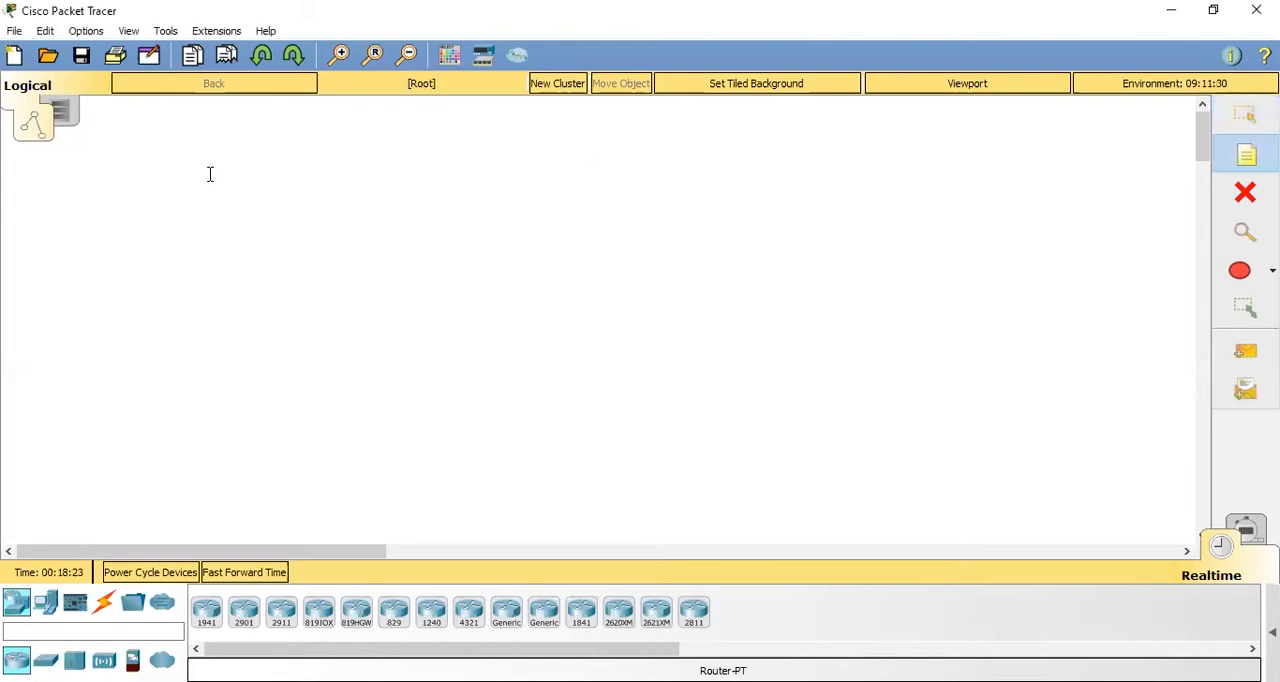
click(210, 174)
text(202)
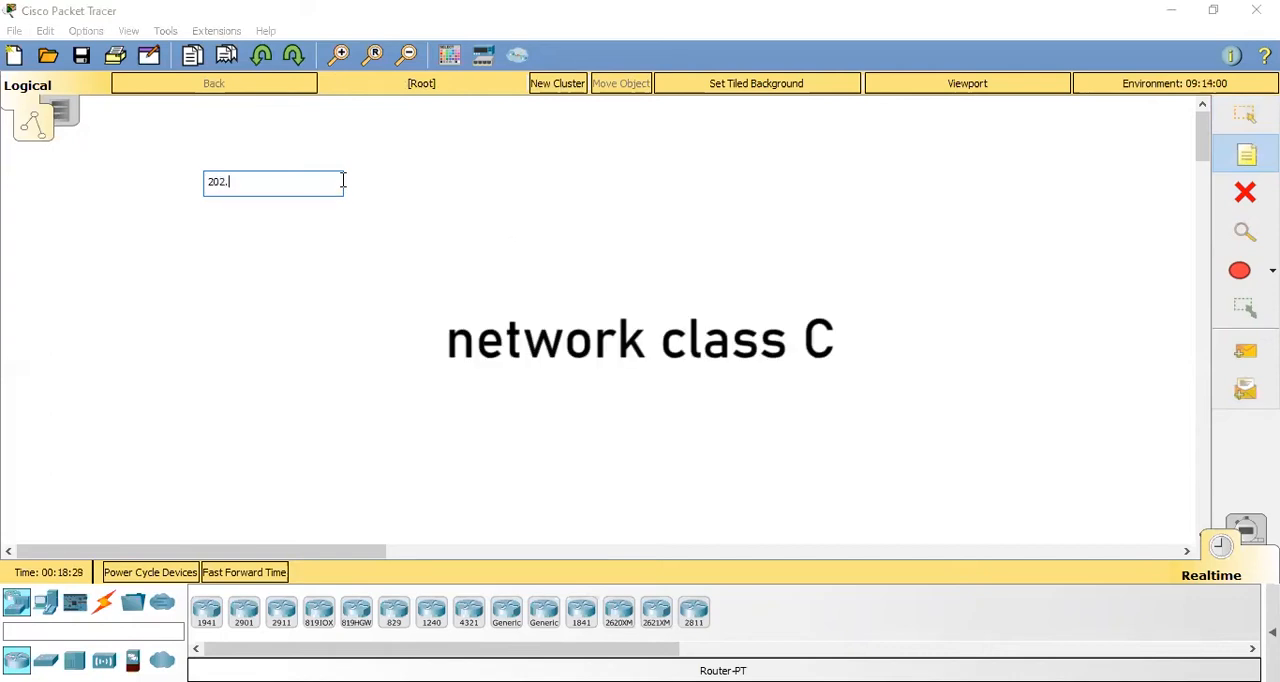
text(.31.20.0 /27)
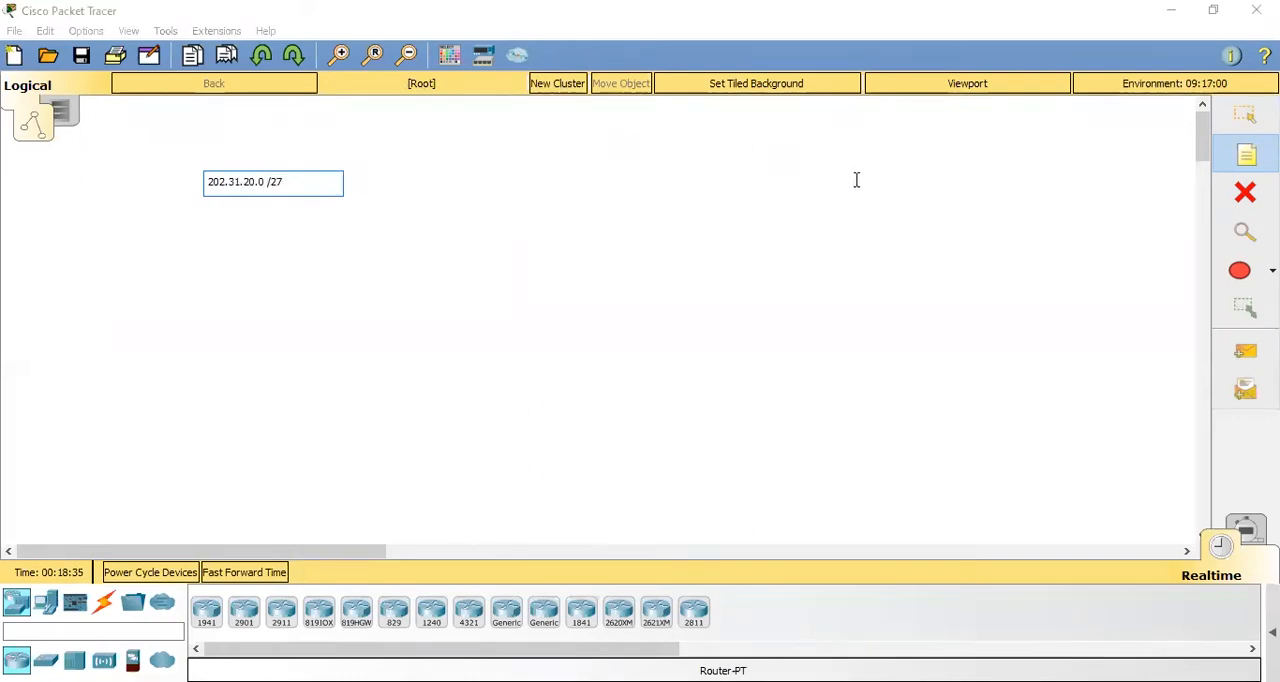
- Add a second note reading "202.31.20.32 /27" in the upper-right part of the workspace
click(886, 181)
text(2)
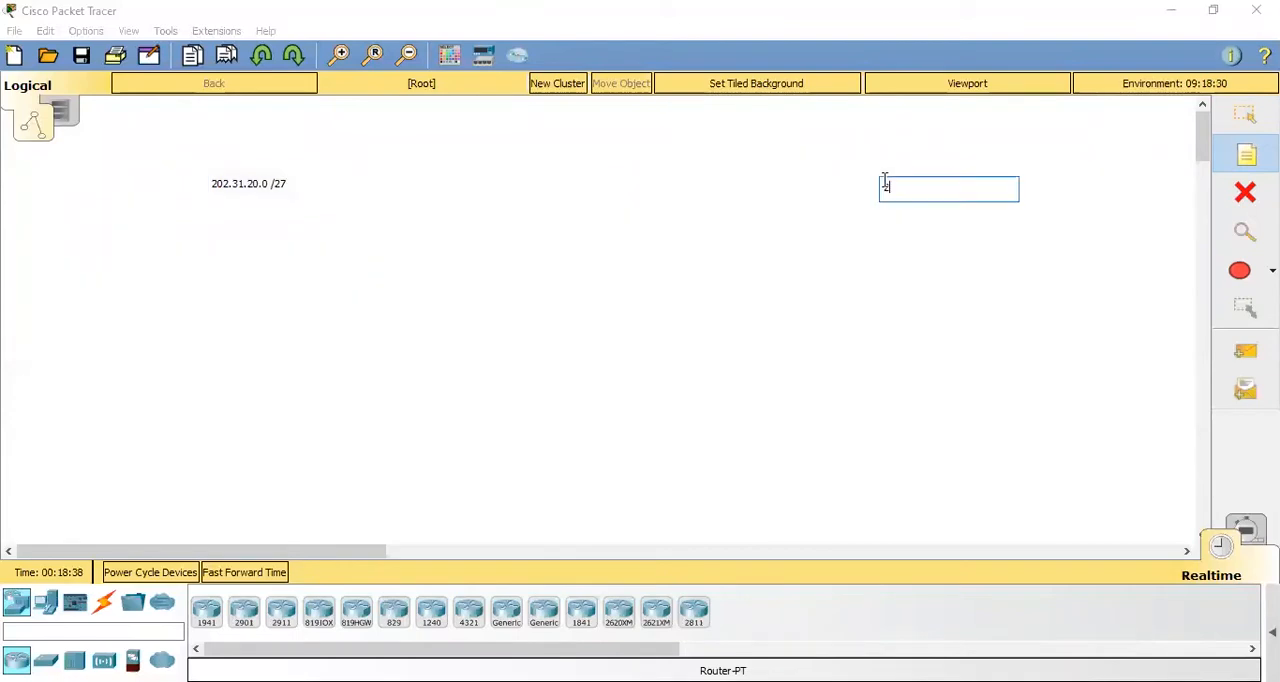
text(02.31.20.32 /27)
key(Escape)
- Move the two network address notes slightly farther apart
drag(960, 194, 997, 177)
drag(268, 203, 251, 198)
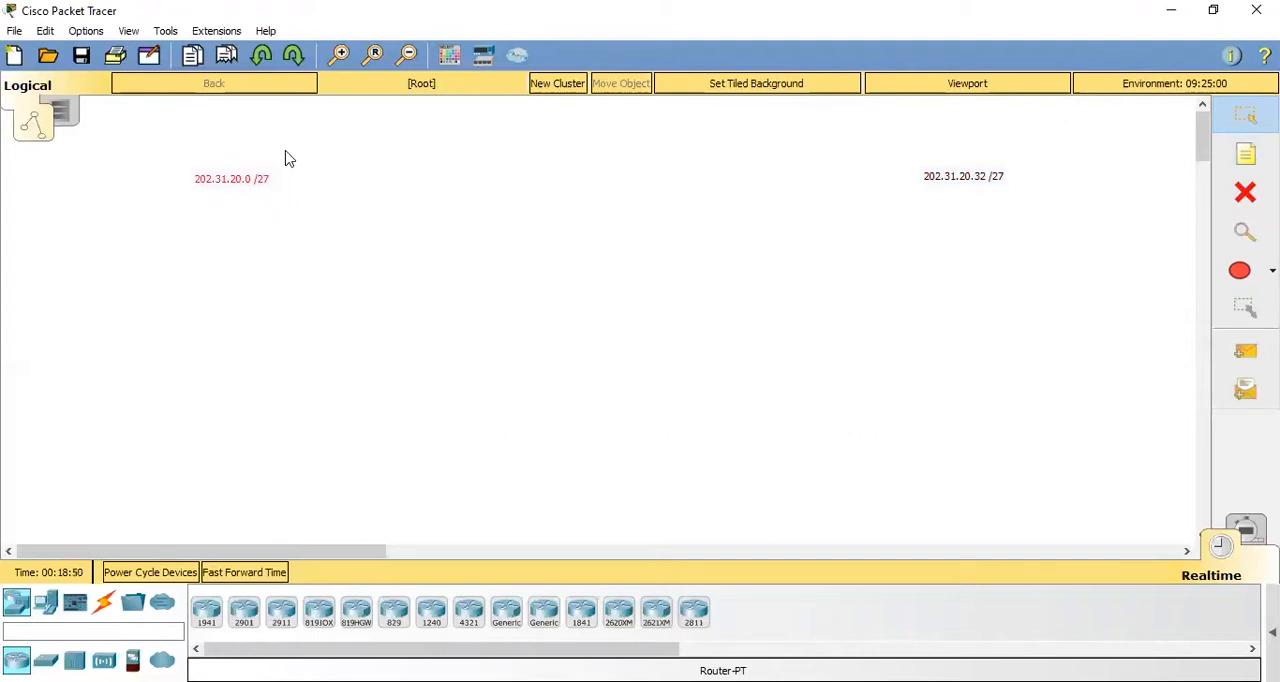
click(489, 186)
- Add a note between the two addresses with "/27" and the binary mask 11111111.11111111.11111111.11100000 beneath it
click(1245, 155)
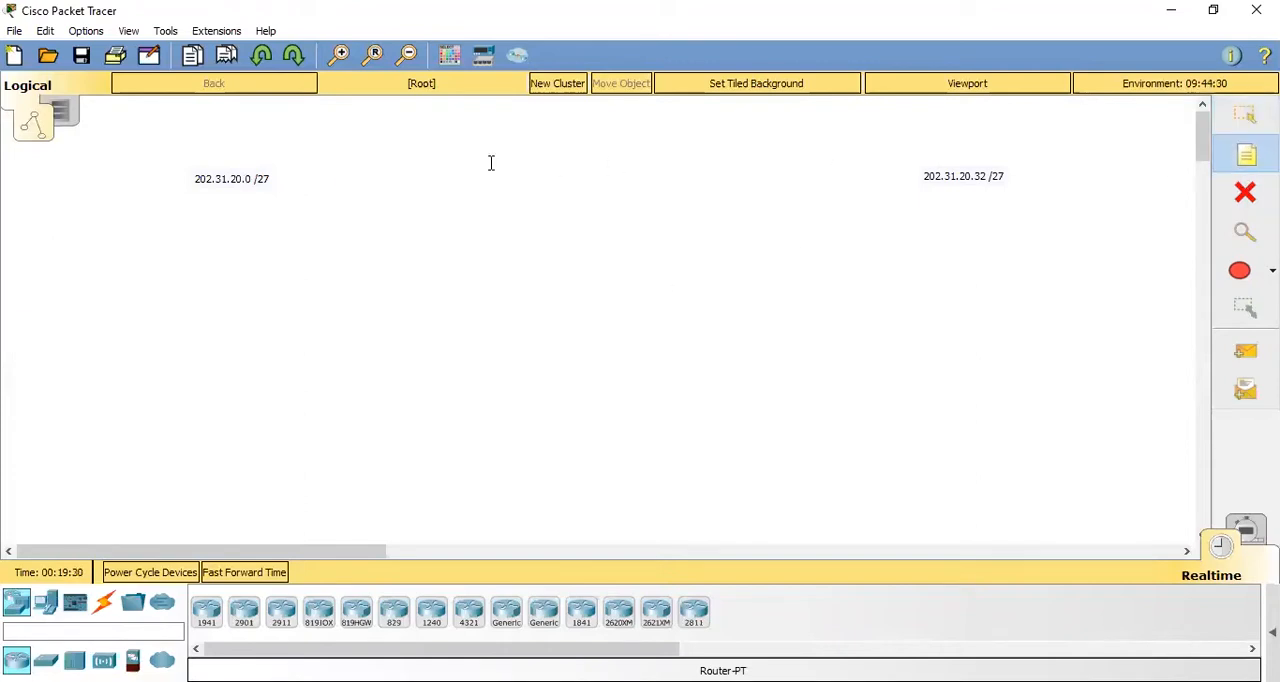
click(565, 136)
text(/27)
key(Return)
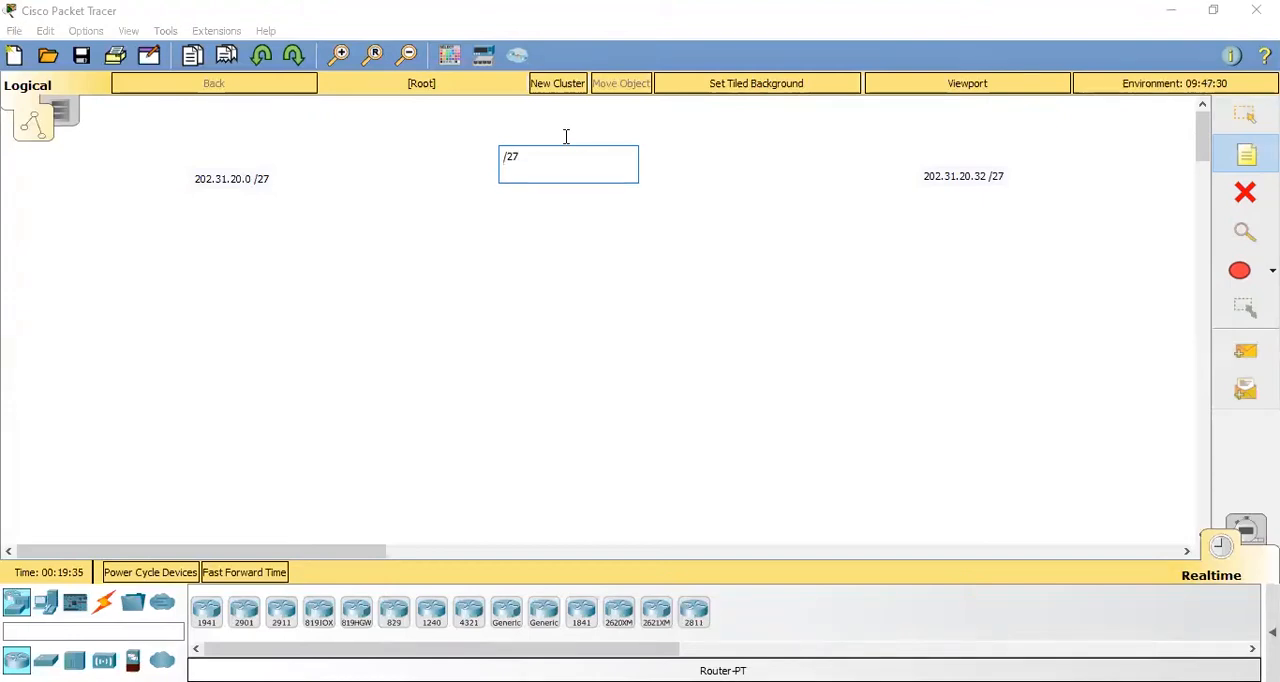
text(11111111.11111111.11111111.11100000)
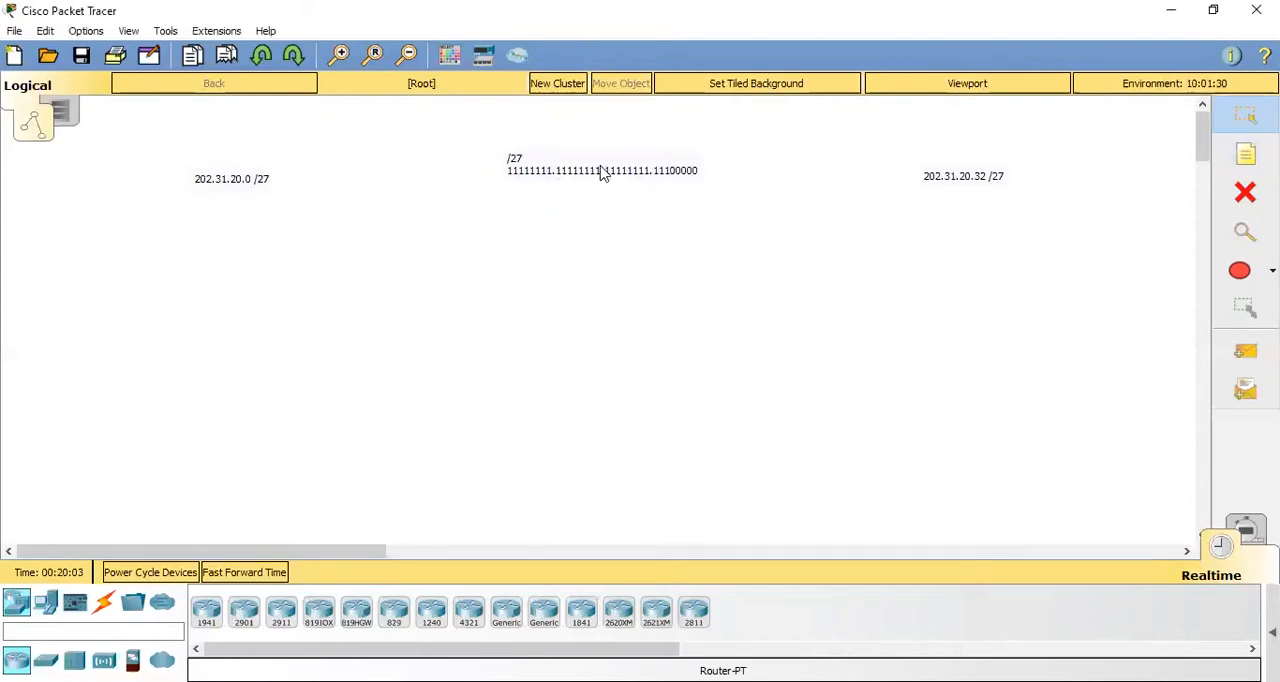
click(585, 185)
key(Return)
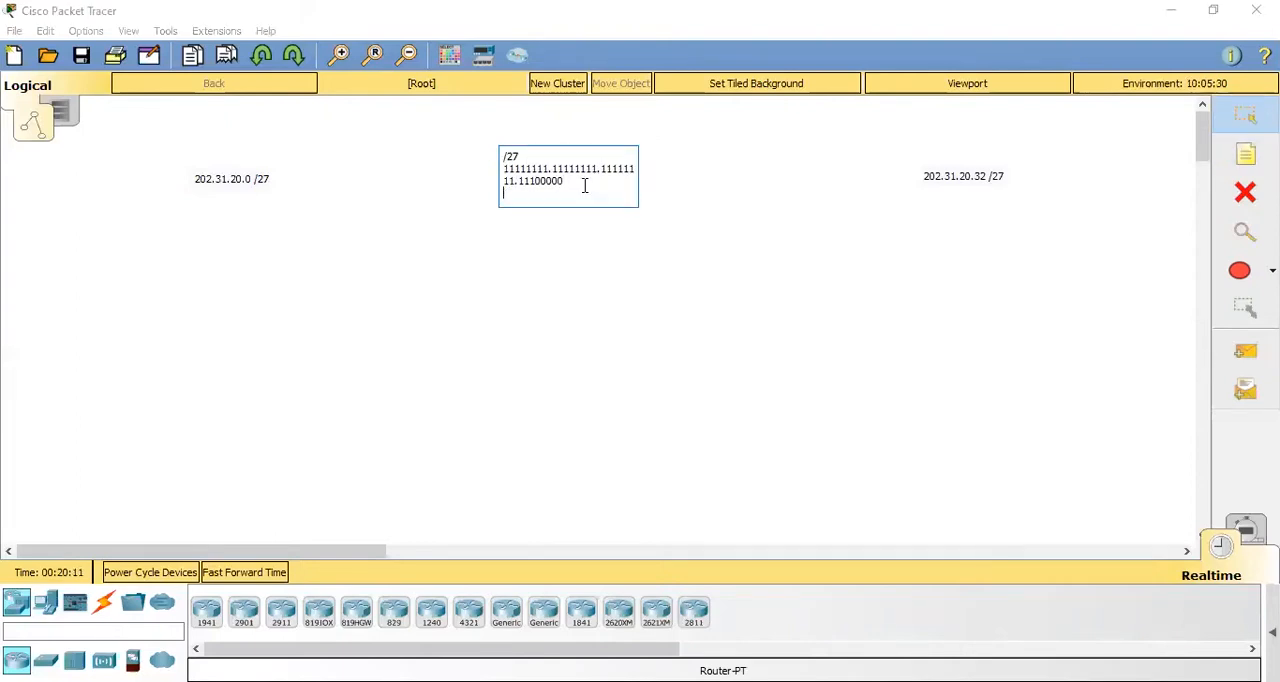
- Add the decimal subnet mask 255.255.255.224 below the binary mask in the middle note
key(Return)
text(255.255.255.224)
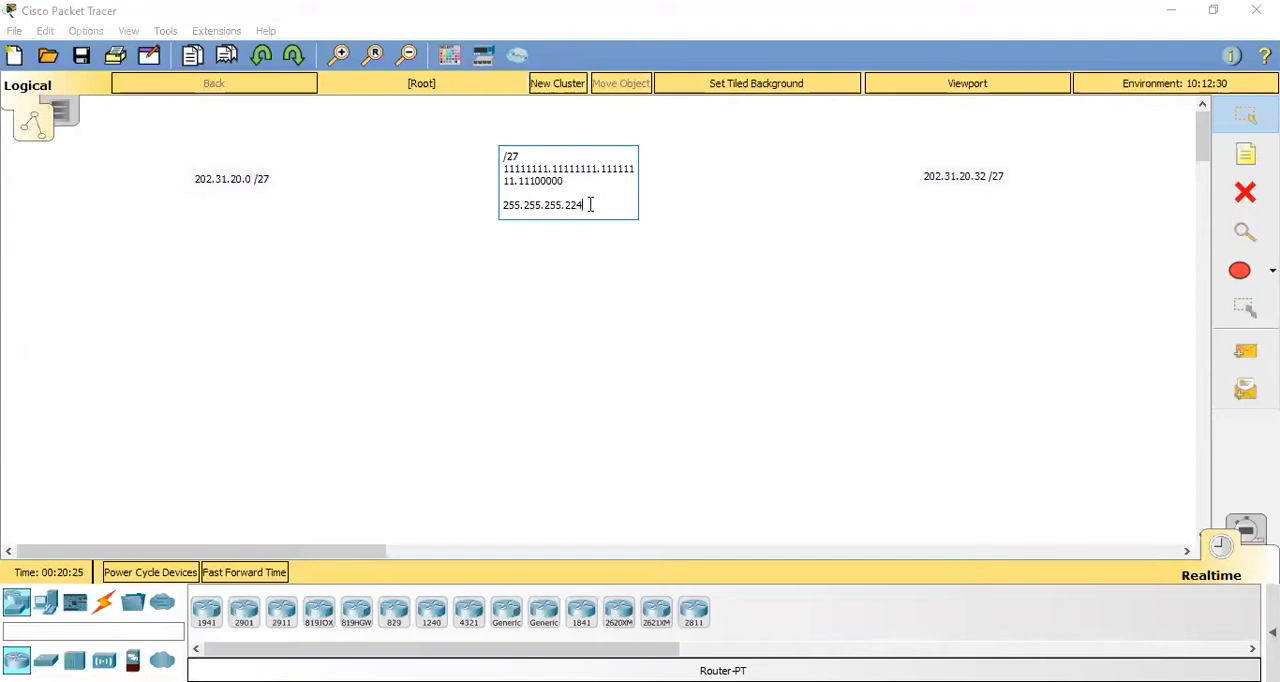
drag(586, 204, 498, 204)
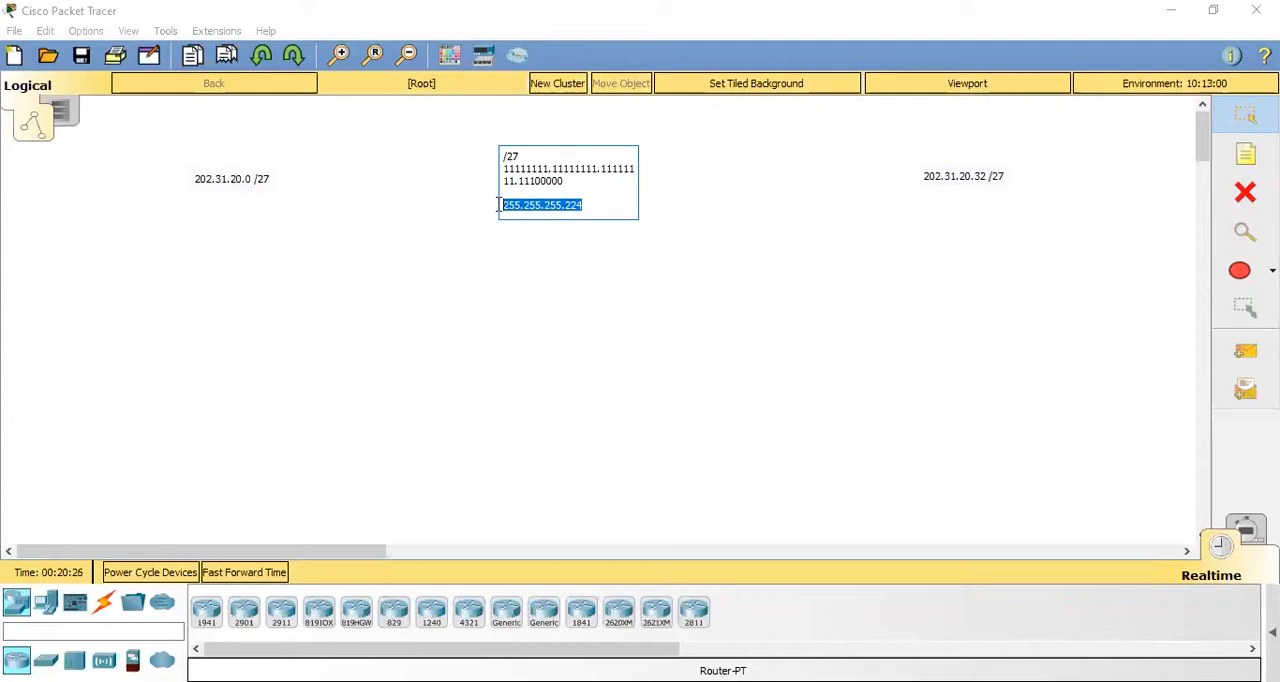
click(600, 205)
key(Return)
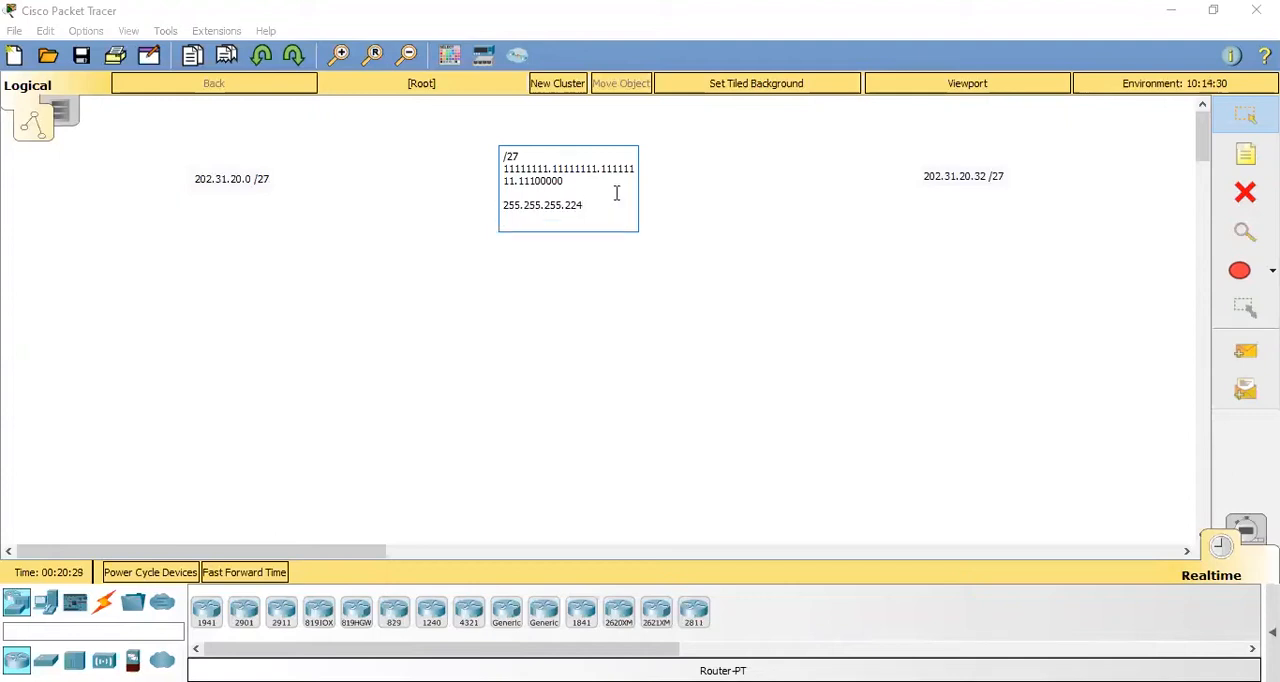
- Add the calculation "256 - 224 = 32" to the middle note and shift the note slightly up and to the right
key(Return)
text(256)
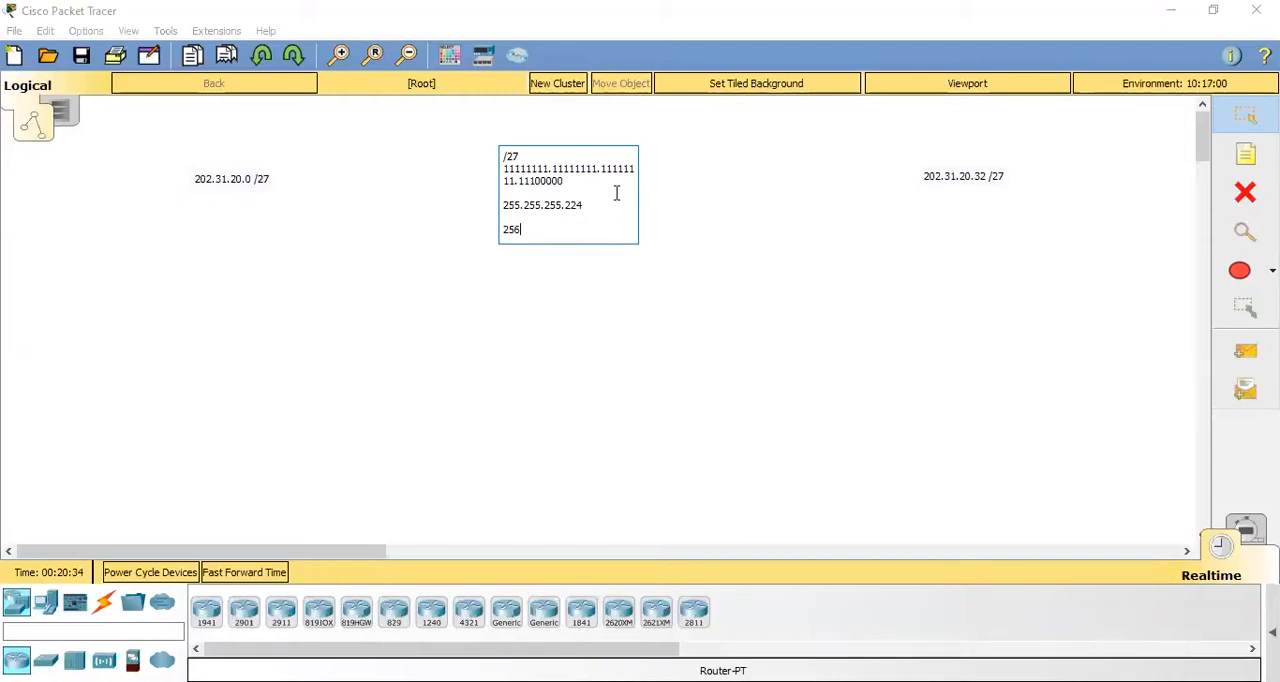
text( - 224 = 32)
drag(578, 230, 563, 230)
click(271, 205)
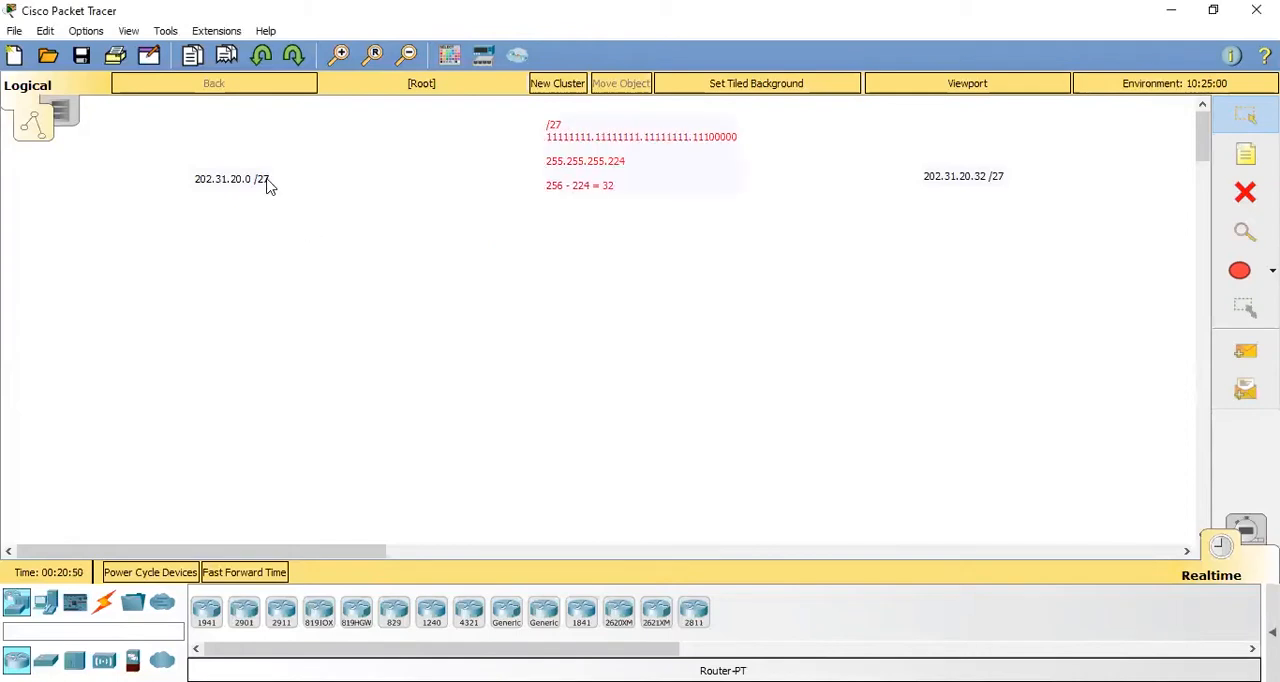
- Add the line "Network ID = 202.31.20.0" below the address in the 202.31.20.0 /27 note
double_click(270, 180)
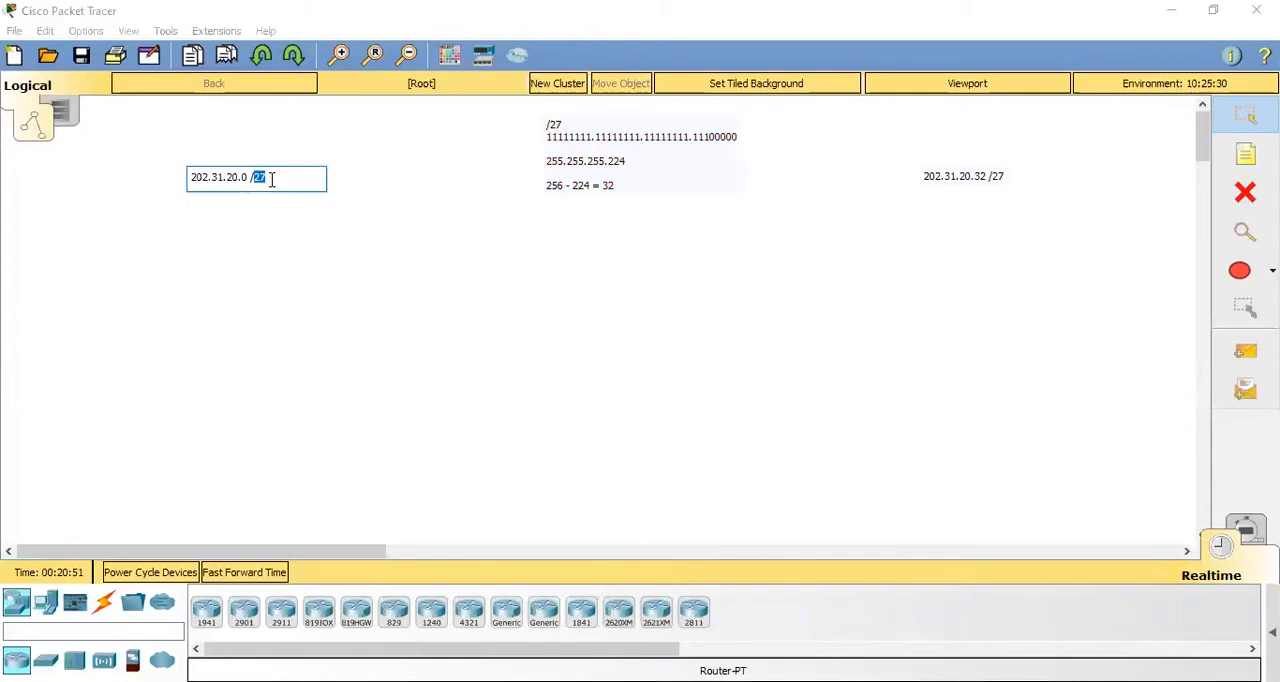
triple_click(272, 180)
click(273, 180)
key(Return)
key(Return)
text(Network ID = 202.31.2)
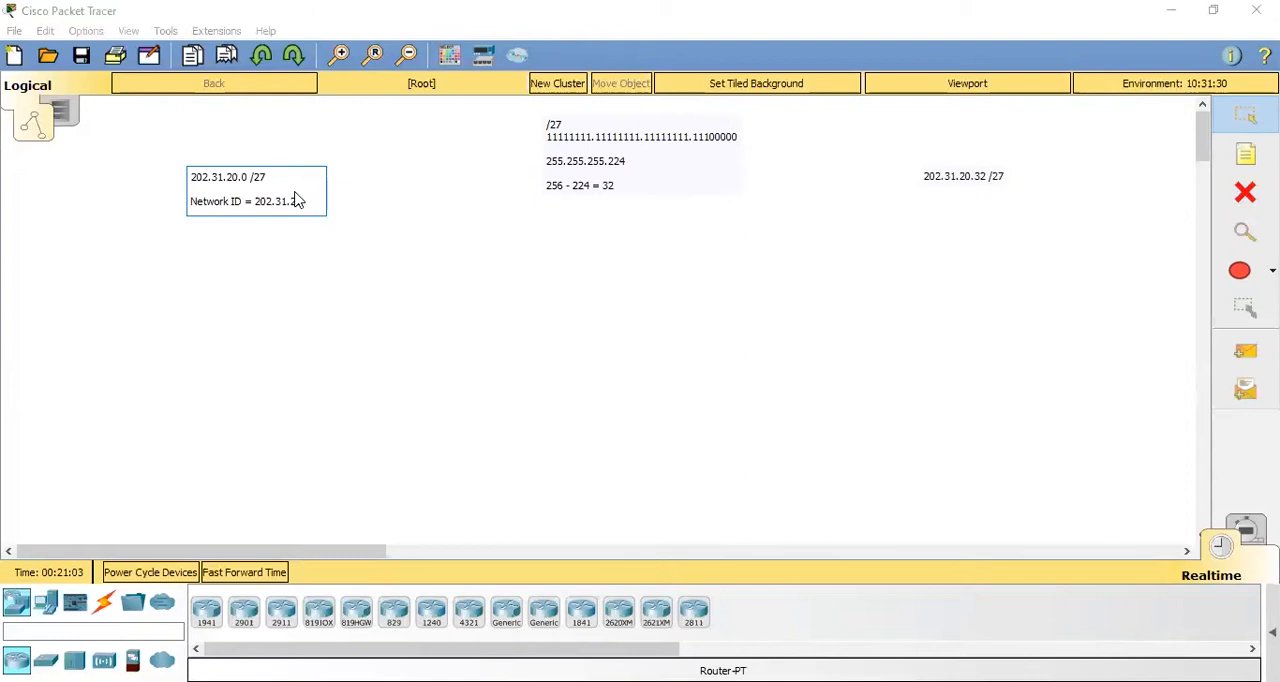
text(0.0)
- Add the line "Host IP = 202.31.20.1 - 202.31.20.30" to the 202.31.20.0 /27 note
key(Return)
text(Host)
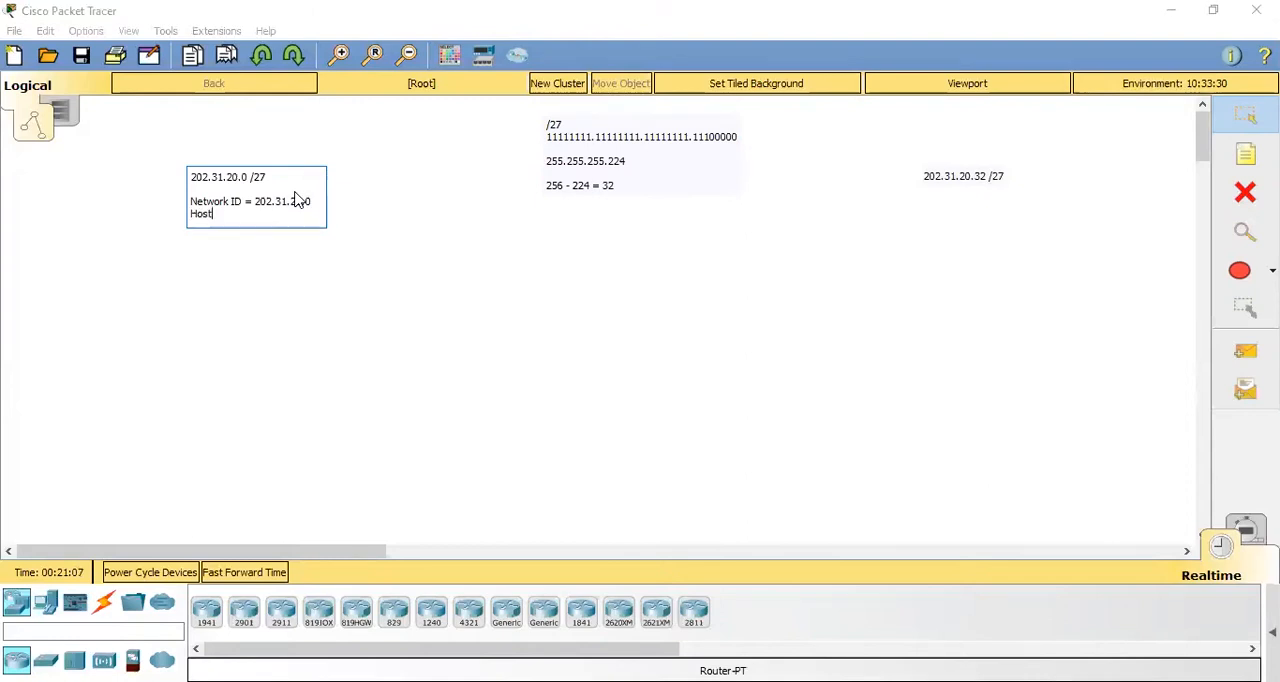
text( IP = 202.31.20.1 - 202.31.20.30)
- Add the line "Broadcast = 202.31.20.31" to the 202.31.20.0 /27 note
key(Return)
text(Broadcast = )
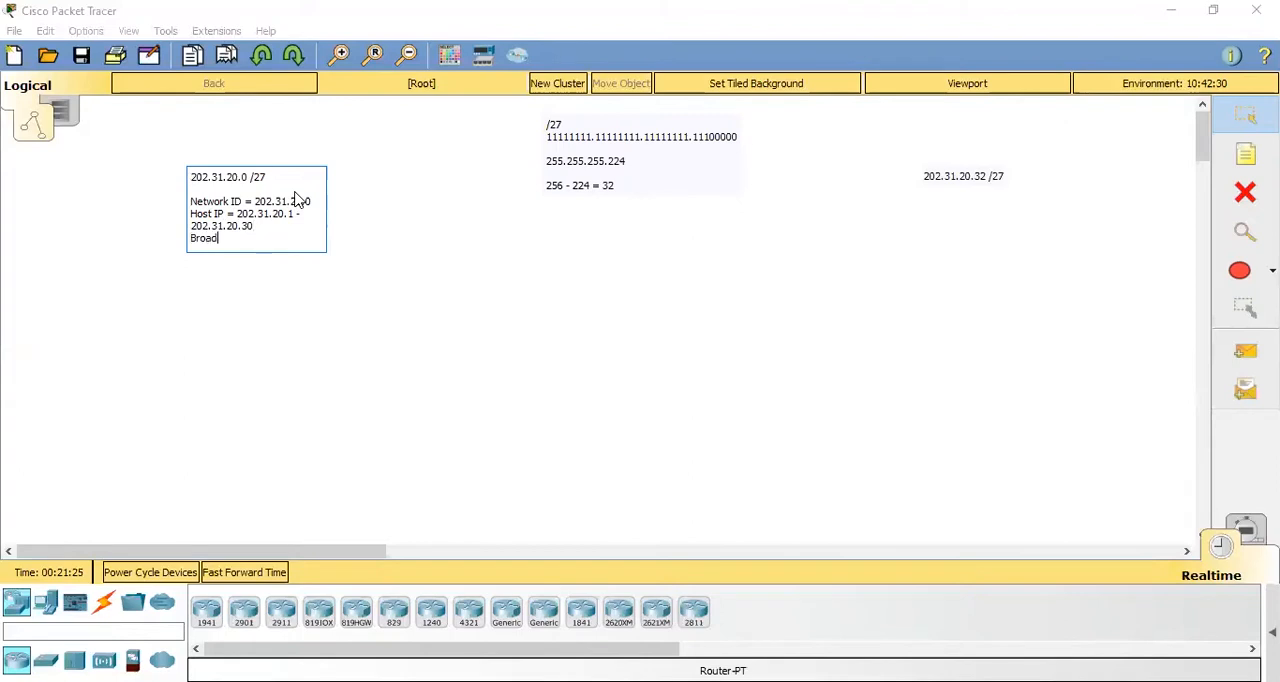
text(202.31.)
- Add the line "Network ID = 202.31.20.32" below the address in the 202.31.20.32 /27 note
click(1005, 182)
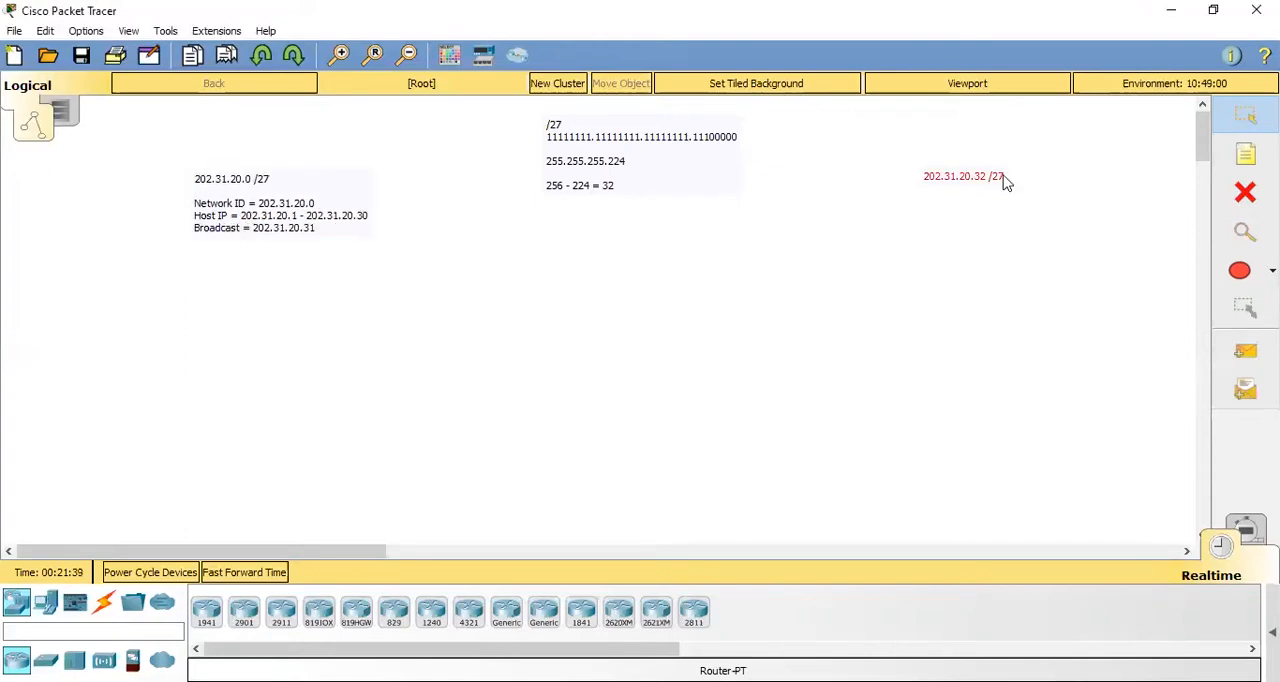
double_click(1005, 182)
click(1009, 174)
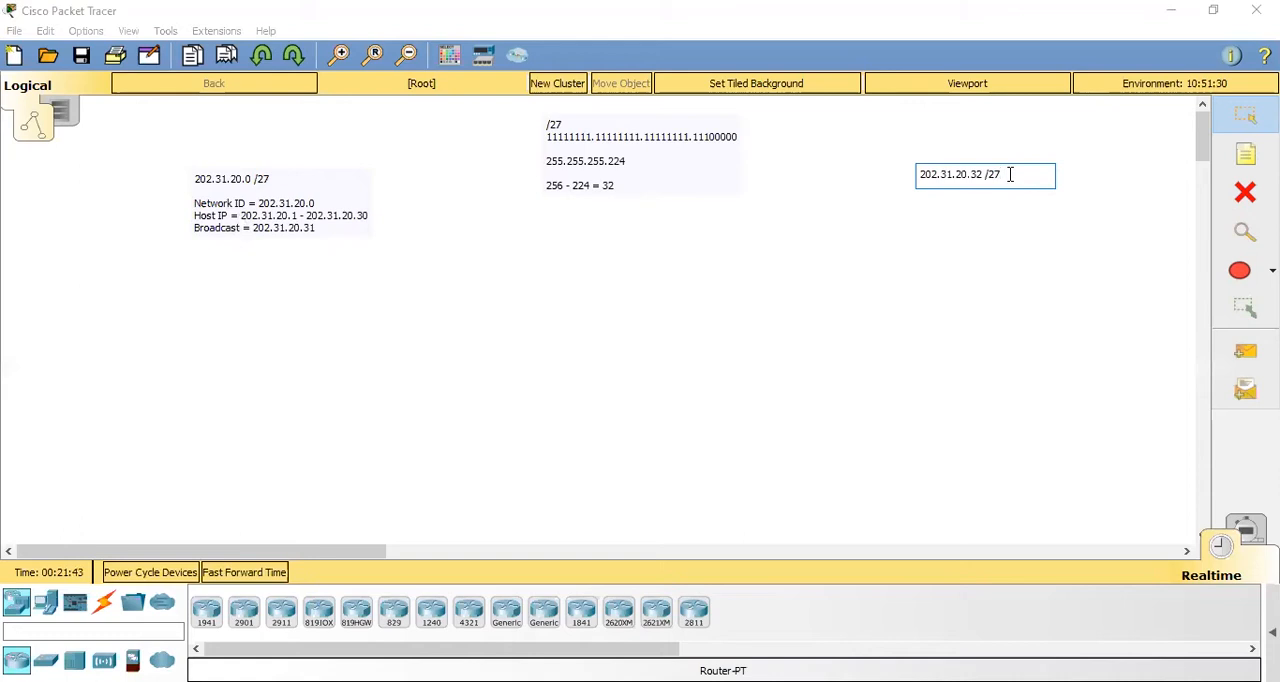
key(Return)
key(Return)
text(Network ID = )
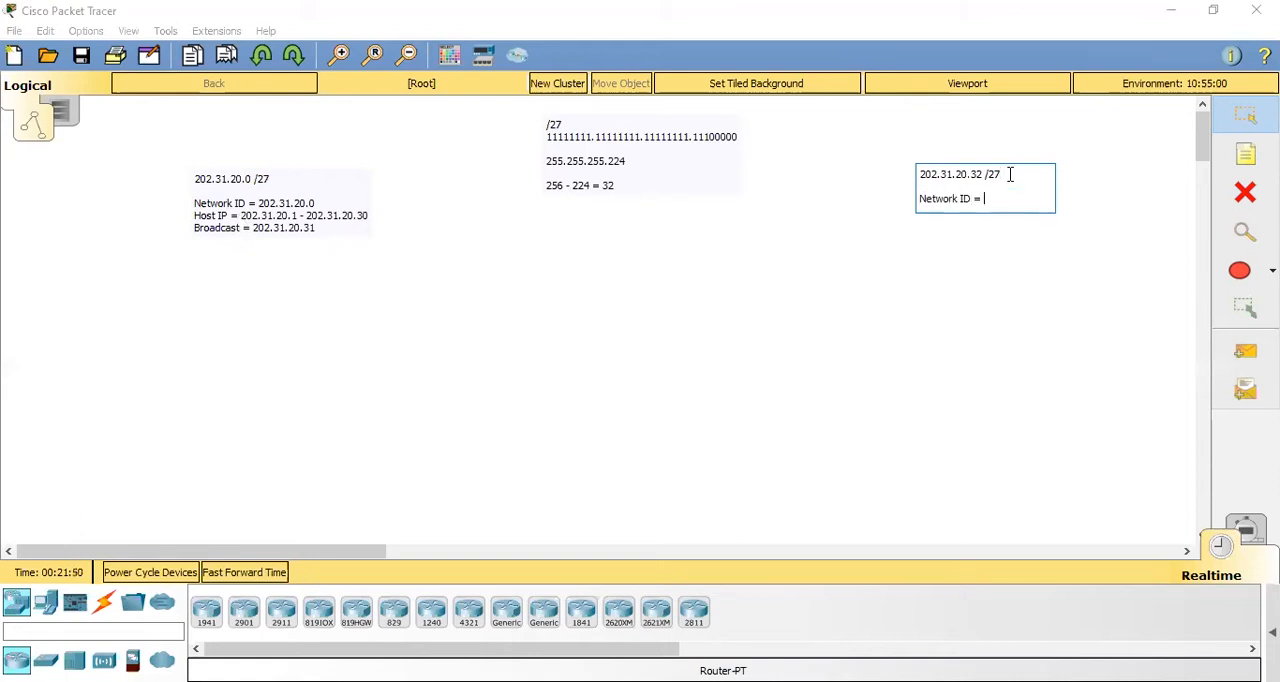
text(202.31.20.32)
- Add the line "Host IP = 202.31.20.33 - 202.31.20.62" to the 202.31.20.32 /27 note
key(Return)
text(Host IP = 20)
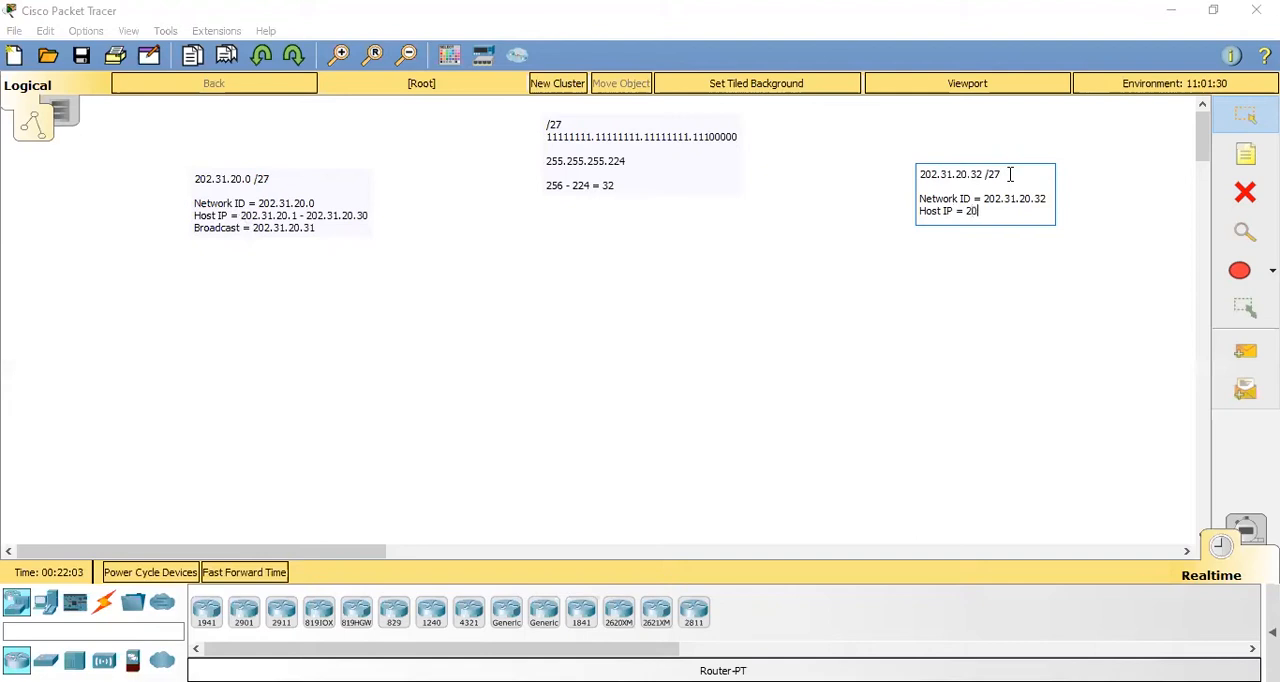
text(2.31.20.33 - 202.31.20.62)
- Add the line "Broadcast = 202.31.20.63" to the 202.31.20.32 /27 note and finish editing it
key(Return)
text(Broadcast = 202.31.20.)
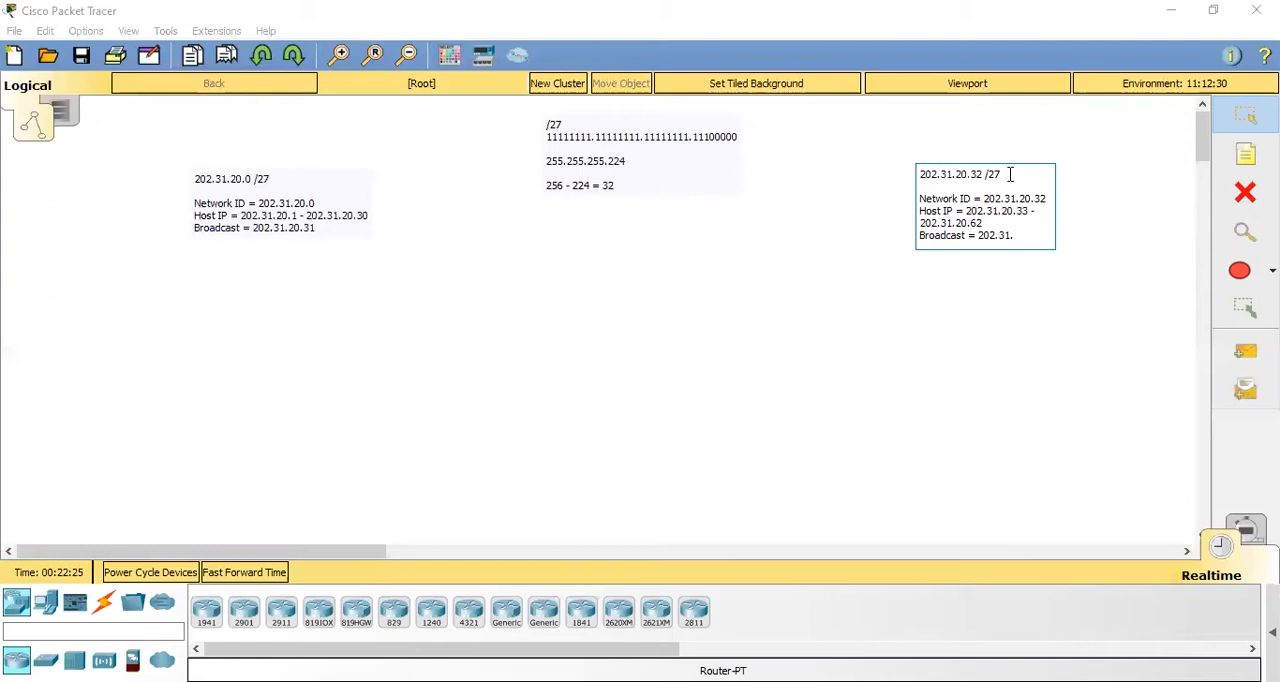
click(1241, 121)
- Adjust the positions of the completed 202.31.20.32 /27 and 202.31.20.0 /27 notes
drag(982, 214, 989, 207)
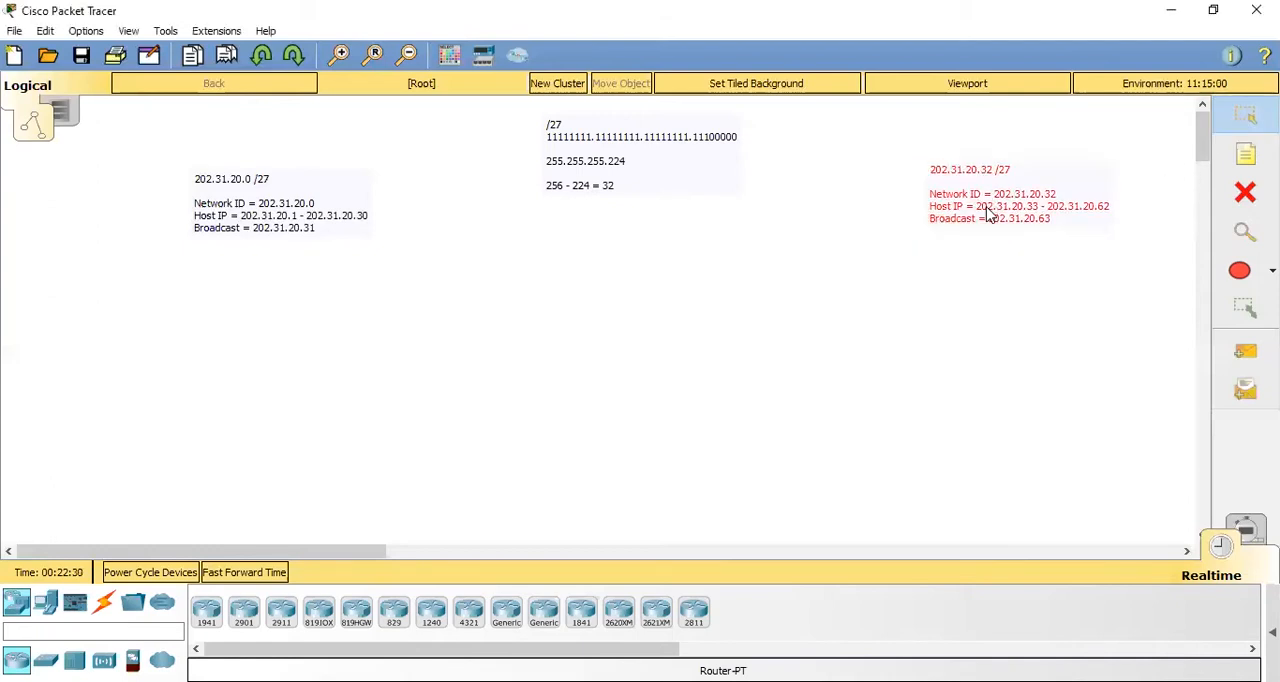
mouse_move(240, 211)
mouse_down()
mouse_move(220, 207)
mouse_move(245, 216)
mouse_up()
click(366, 369)
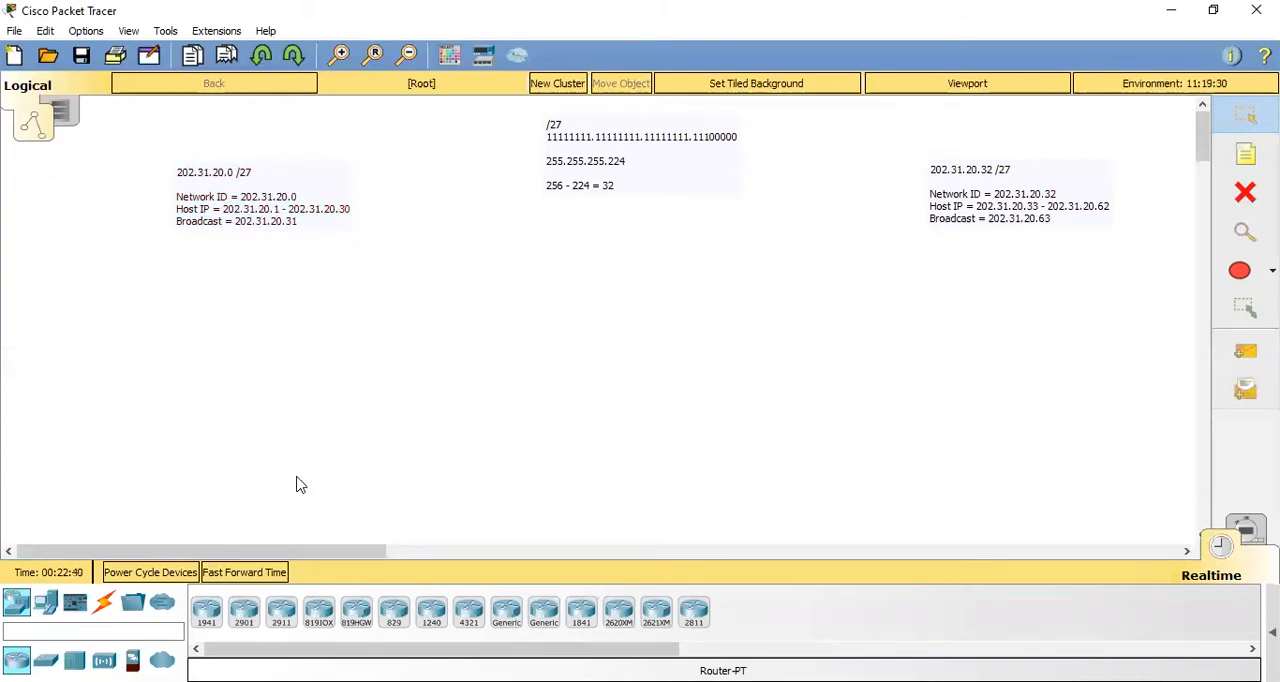
- Place three generic PCs in a vertical column below the 202.31.20.0 /27 note
click(46, 601)
click(204, 622)
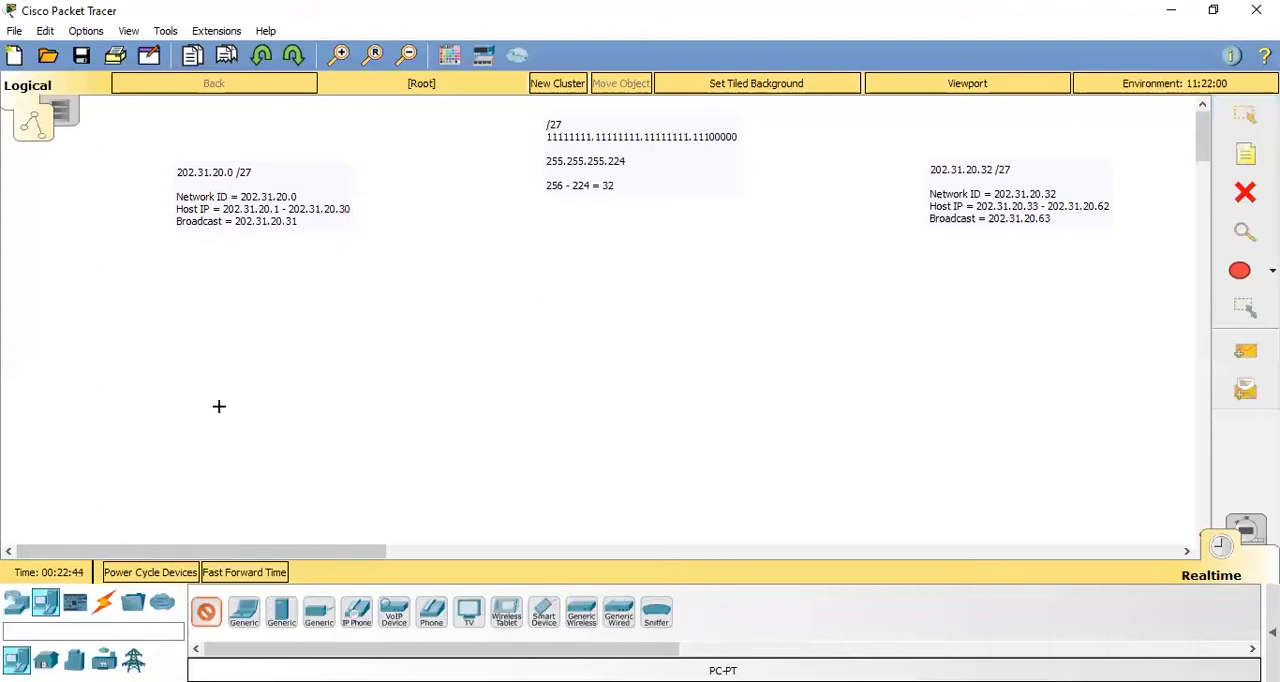
click(249, 288)
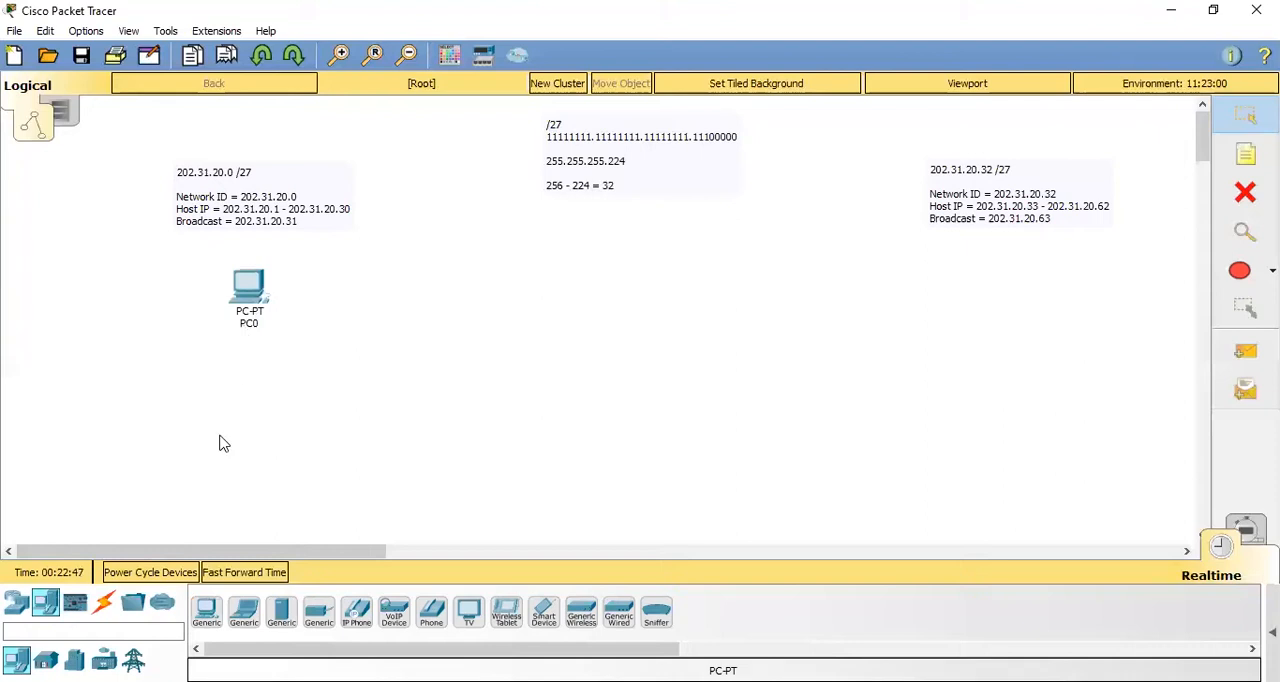
click(206, 618)
click(246, 394)
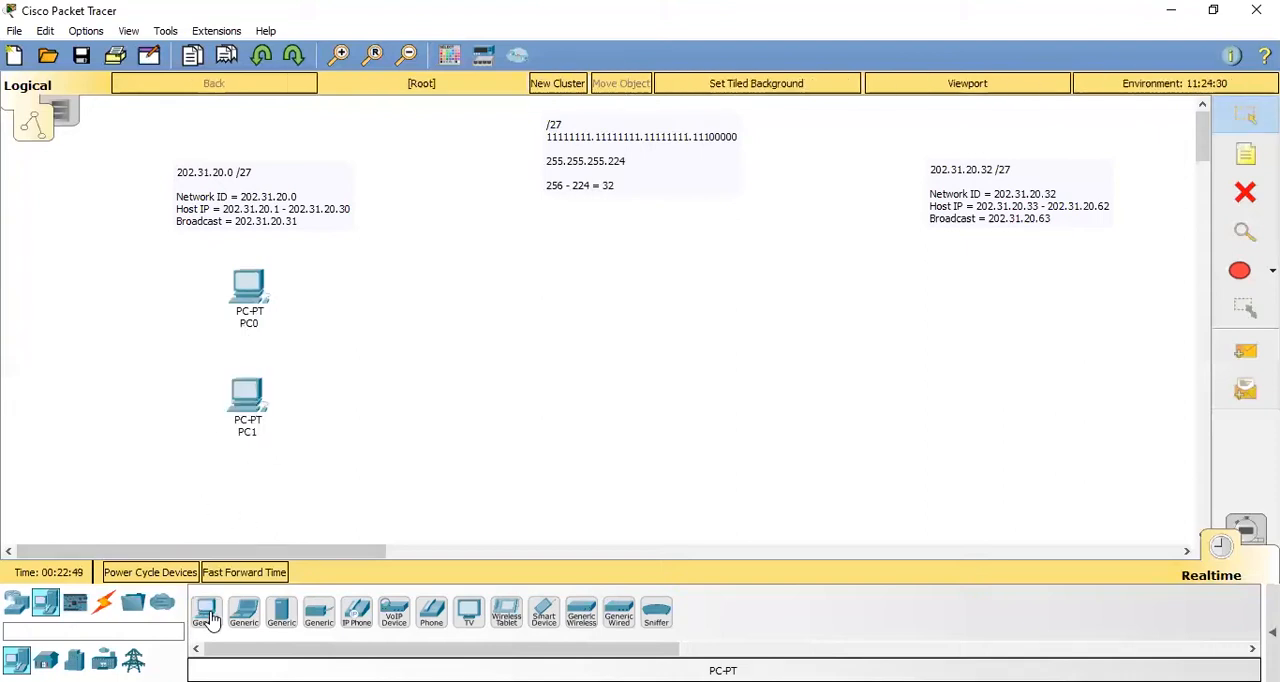
click(250, 503)
- Place a 2960 switch to the right of PC1, beside the first column of PCs
scroll(250, 503, down, 1)
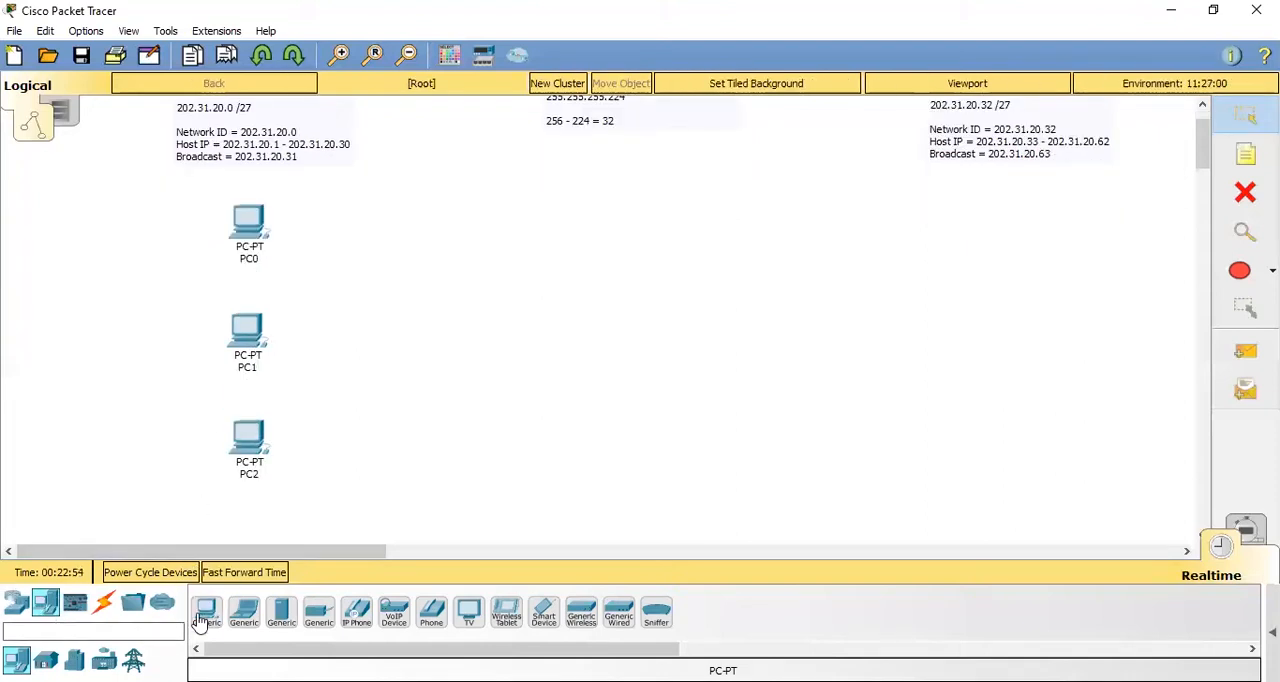
click(16, 602)
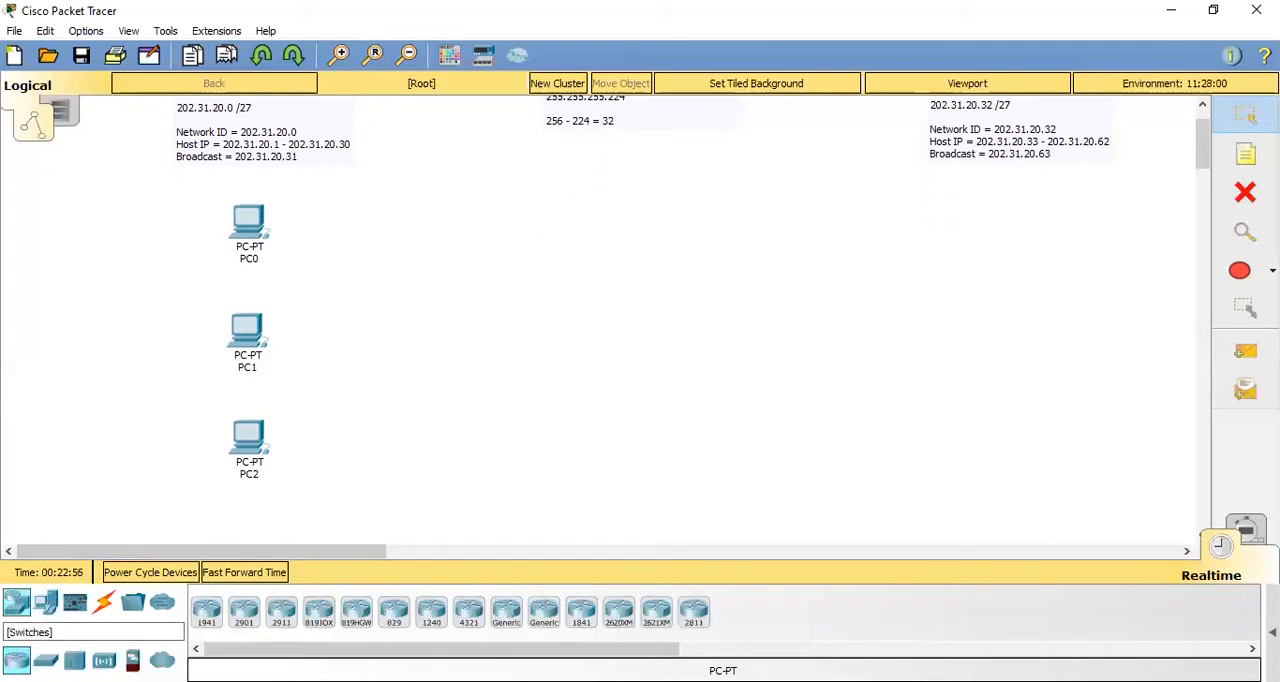
click(45, 660)
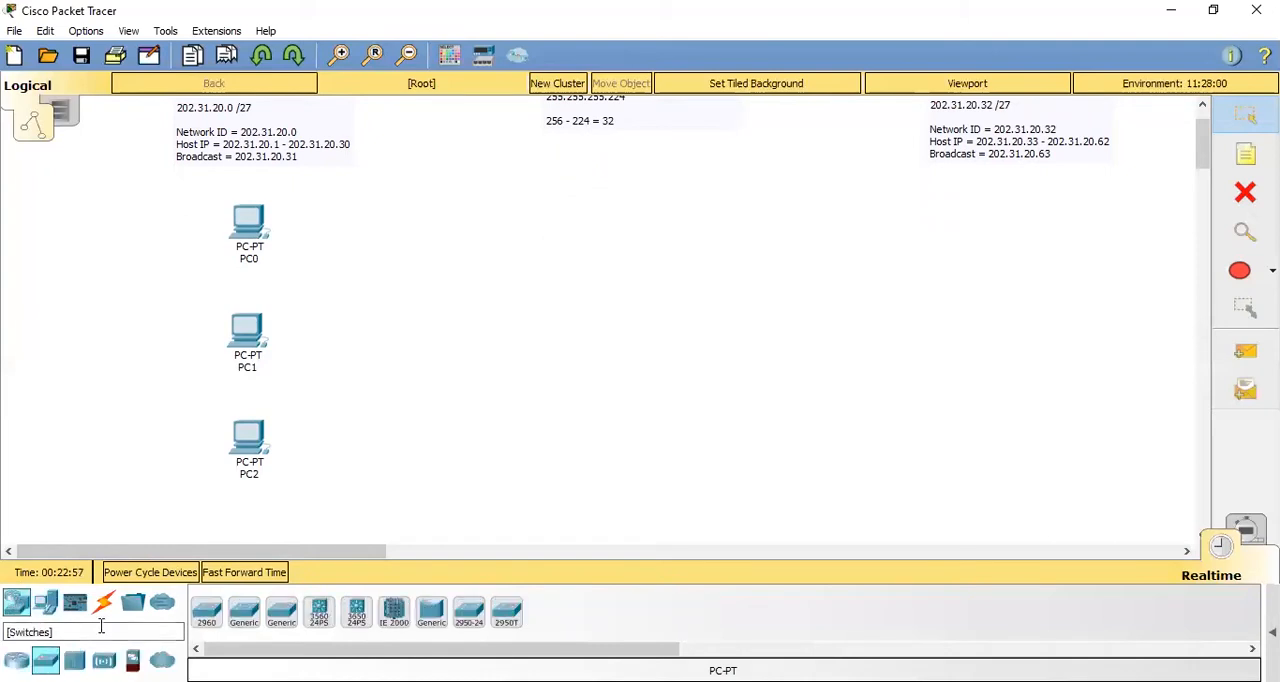
click(210, 620)
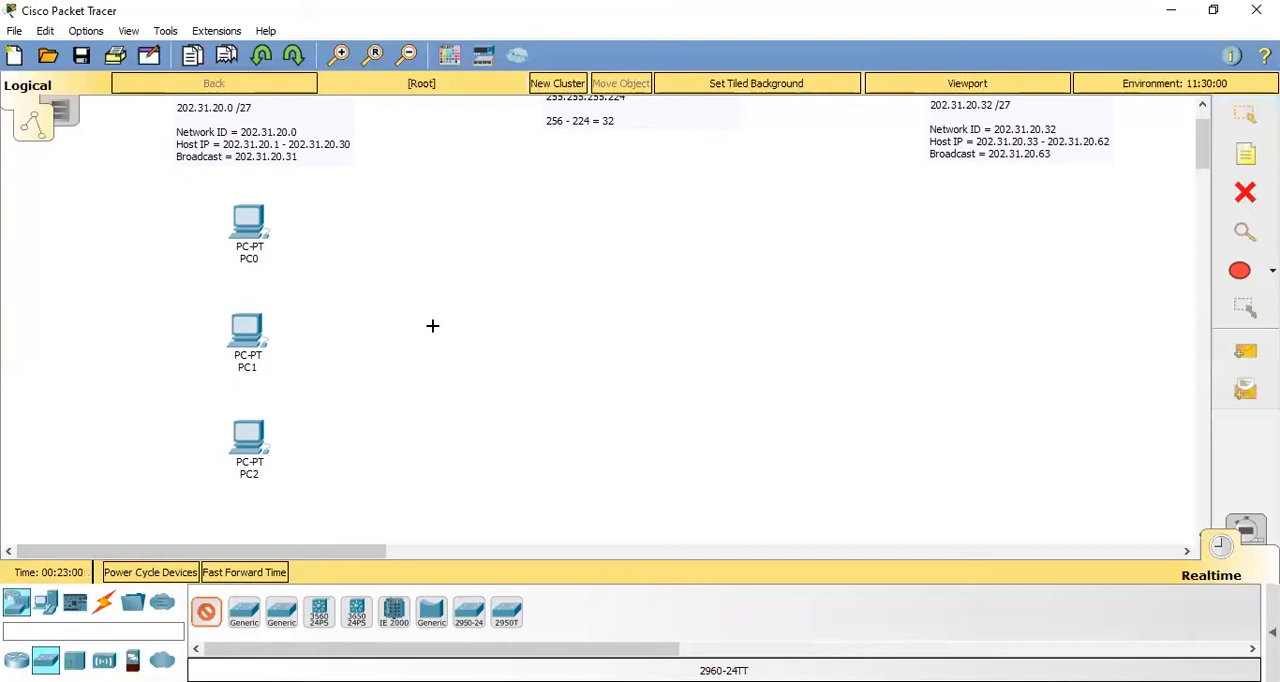
click(425, 320)
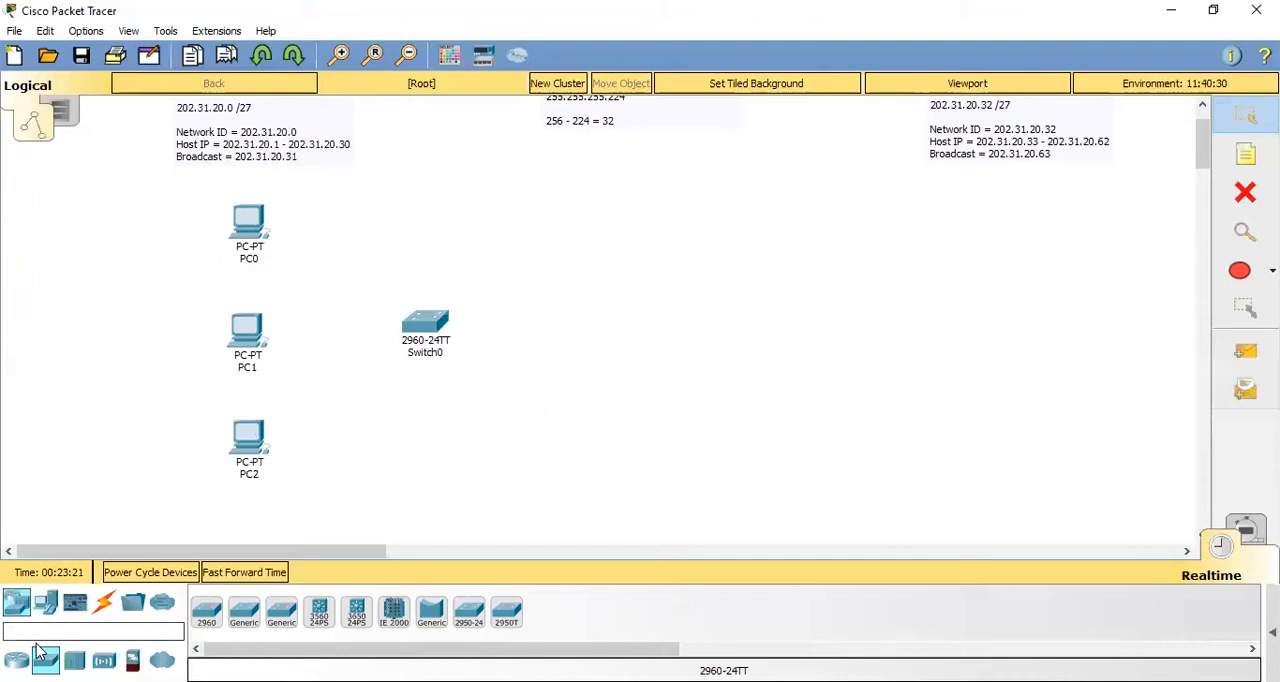
- Place three more generic PCs in a vertical column below the 202.31.20.32 /27 note
click(45, 601)
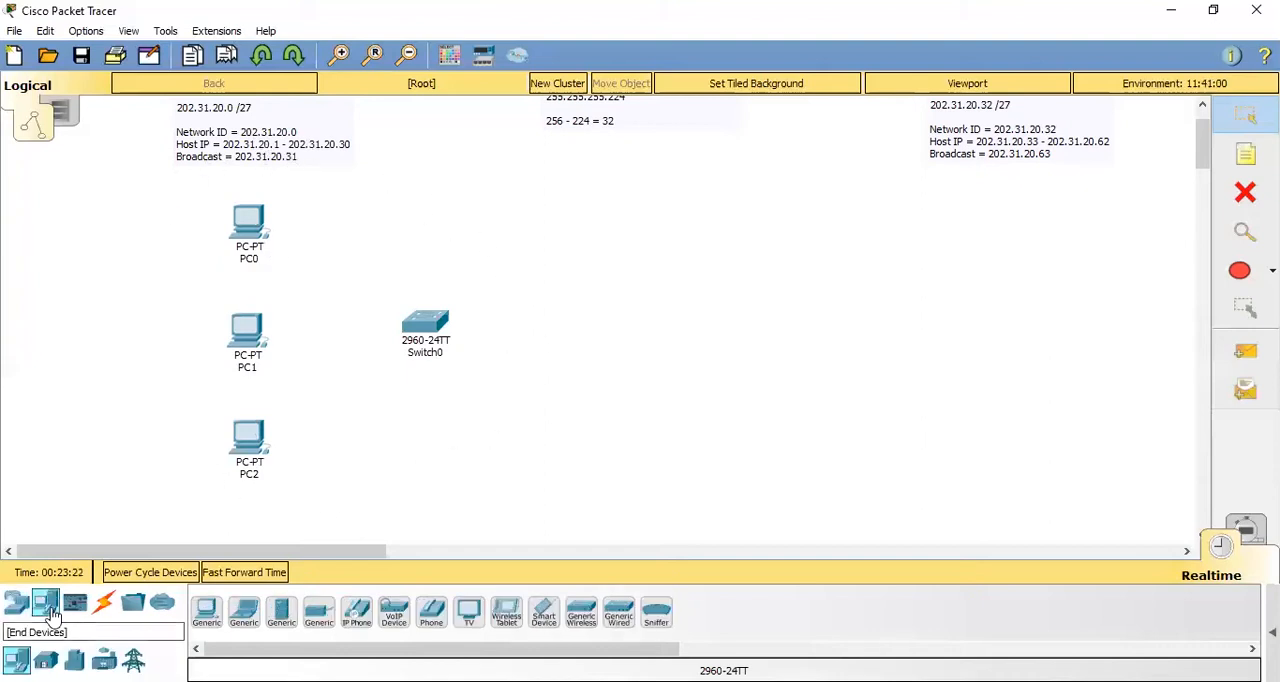
click(206, 610)
click(930, 211)
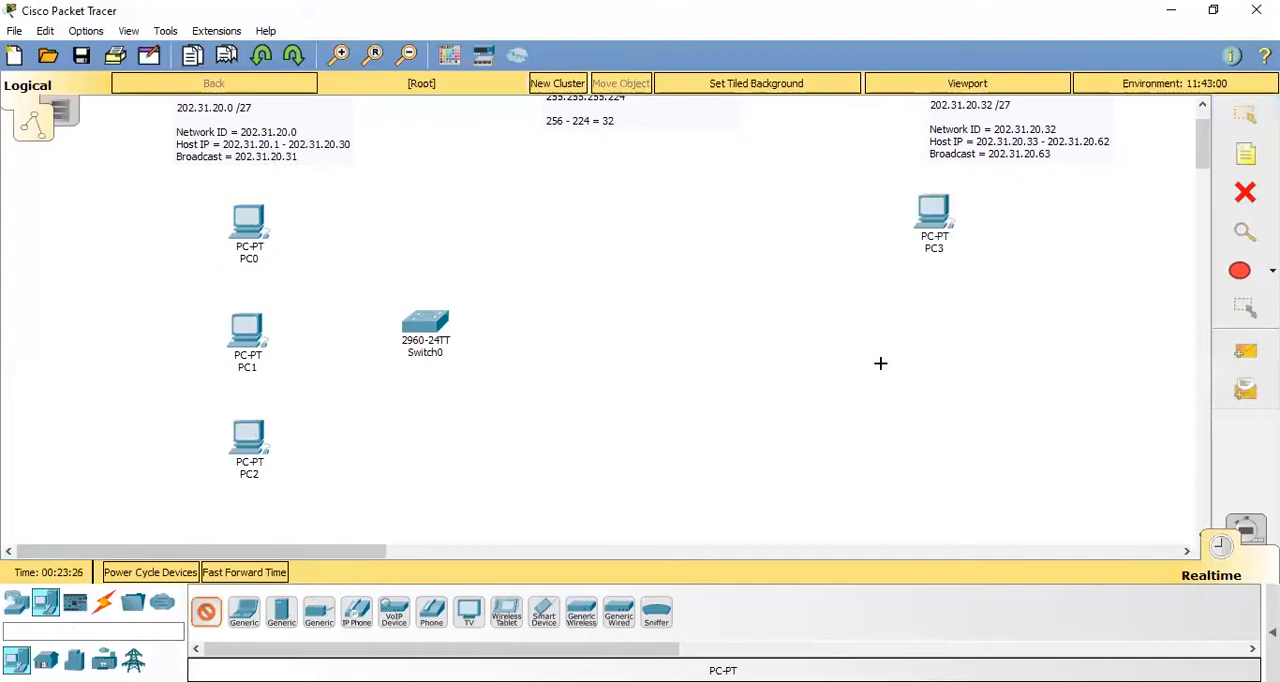
click(943, 309)
click(930, 436)
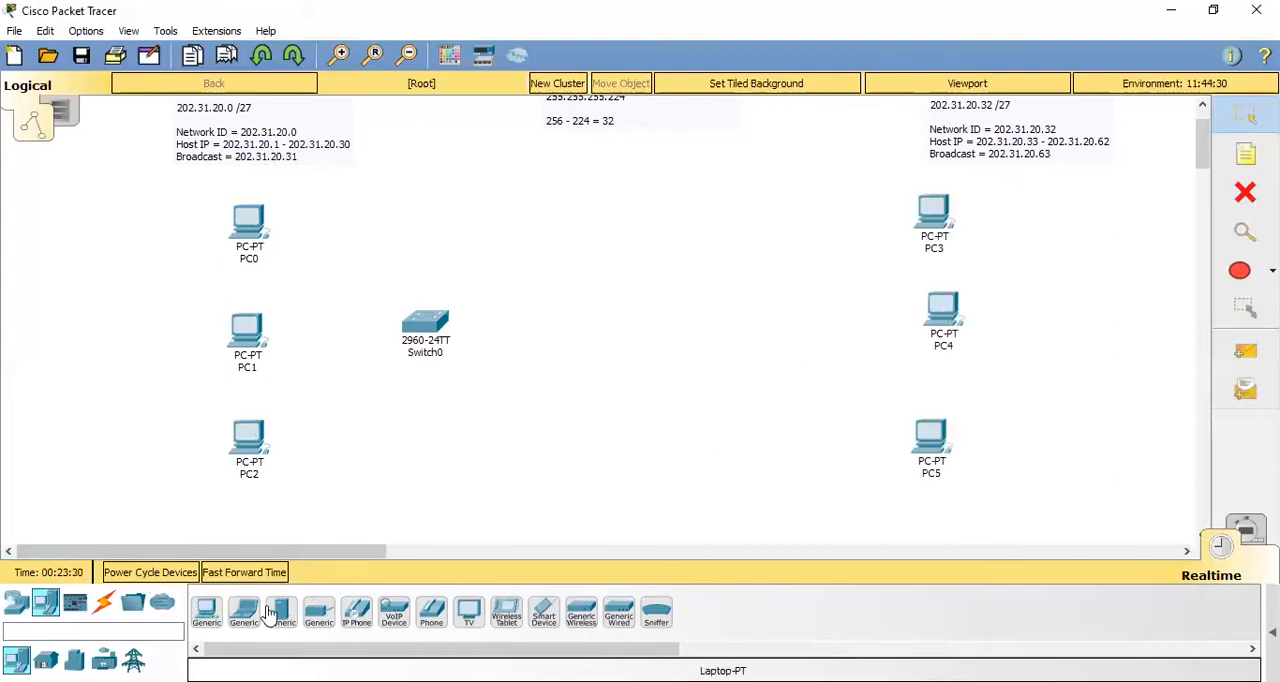
- Place a second 2960 switch beside PC4, between the two PC columns, and adjust its position
click(16, 604)
click(45, 660)
click(206, 611)
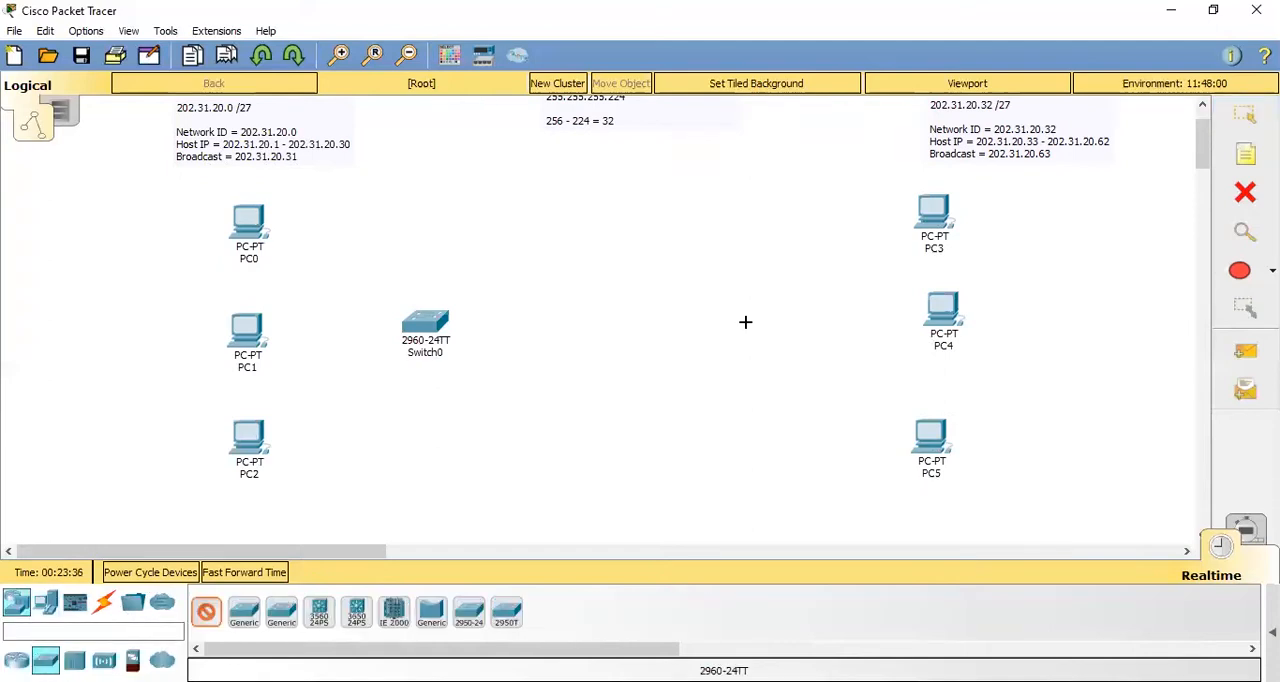
click(758, 322)
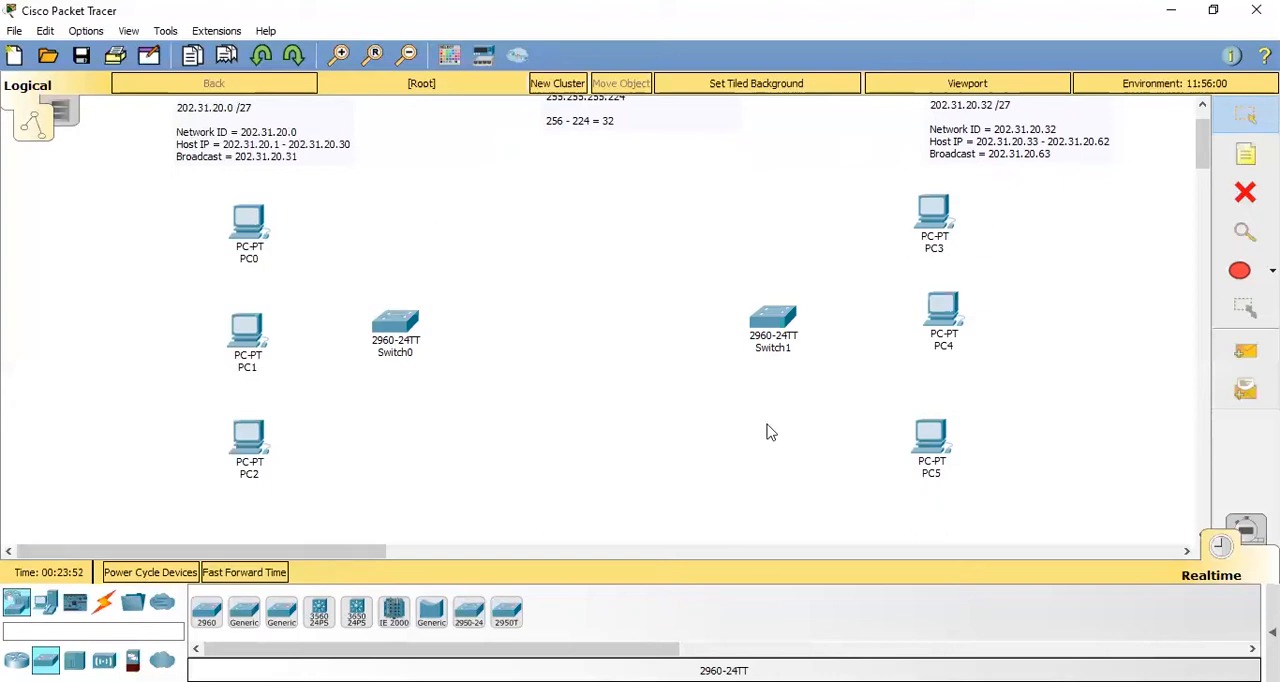
drag(780, 323, 790, 324)
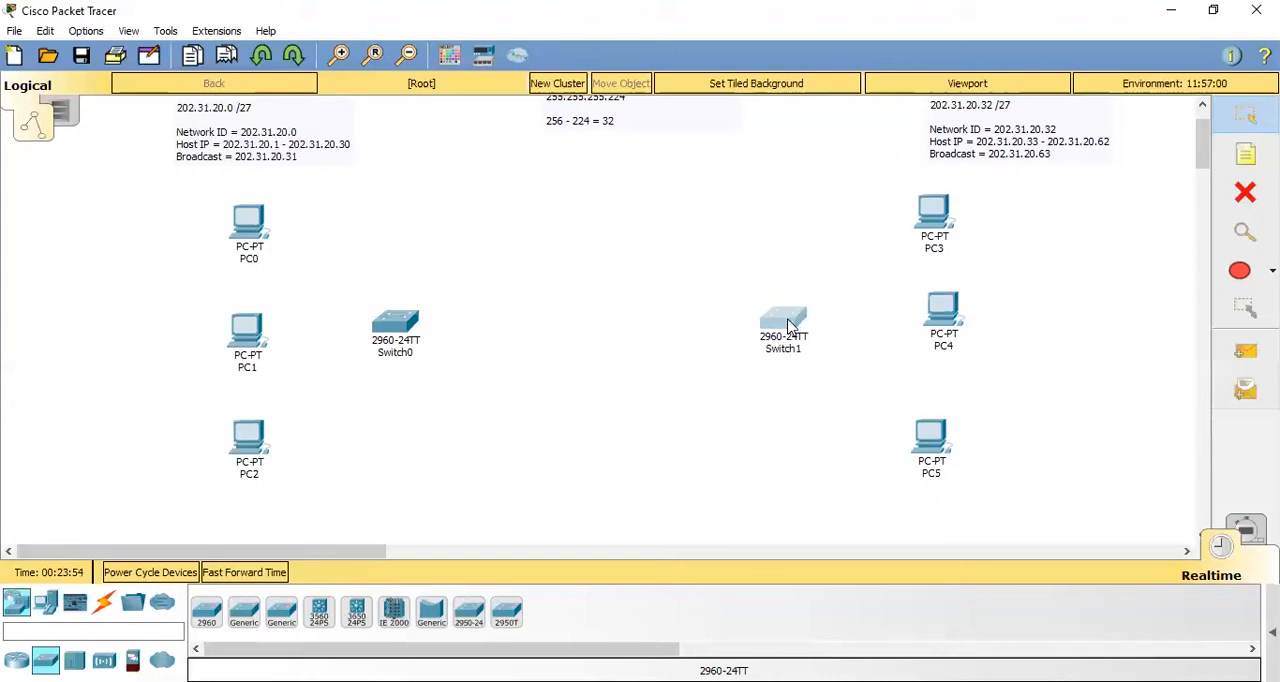
- Place an 1841 router midway between the two 2960 switches
click(16, 660)
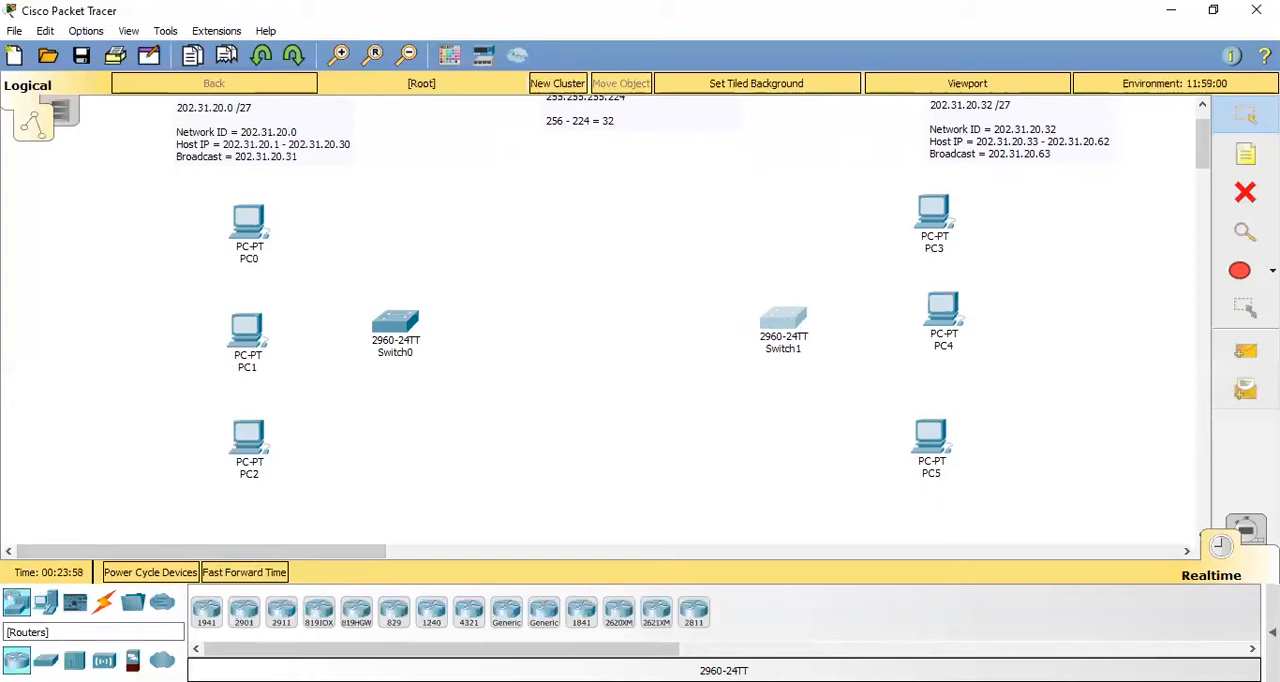
click(580, 622)
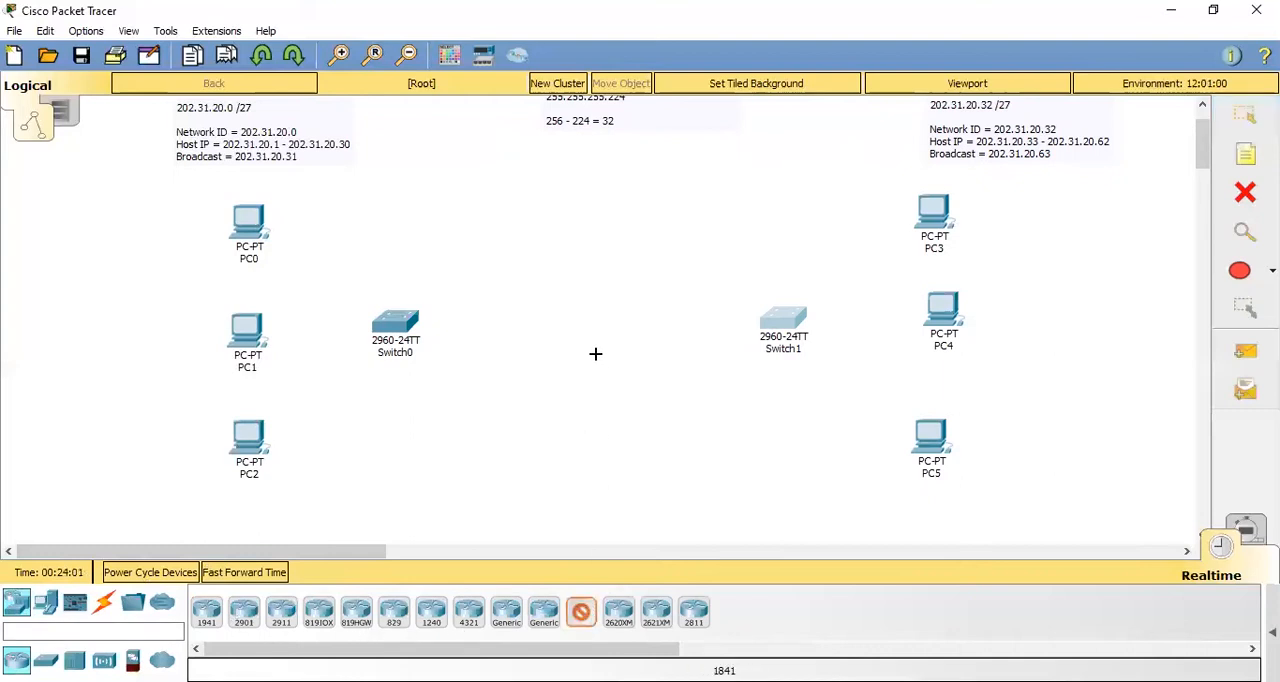
click(591, 339)
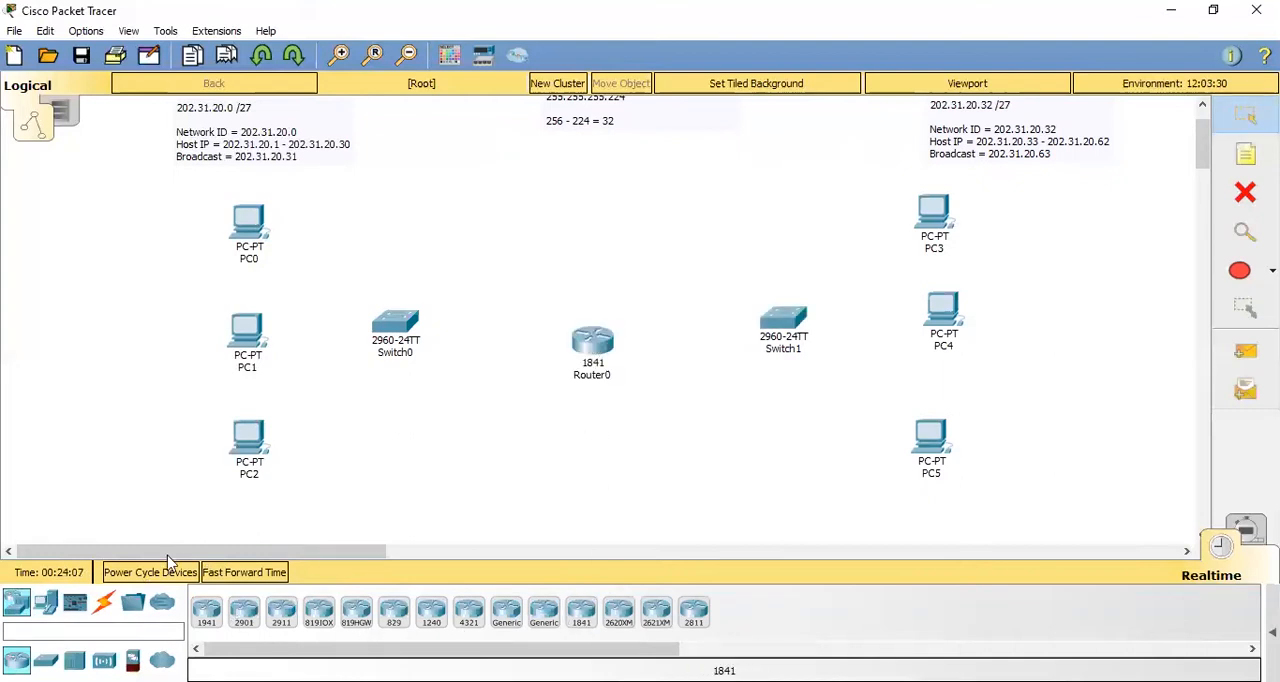
- Connect PC0, PC1 and PC2 to Switch0 using automatically chosen connection types
click(104, 601)
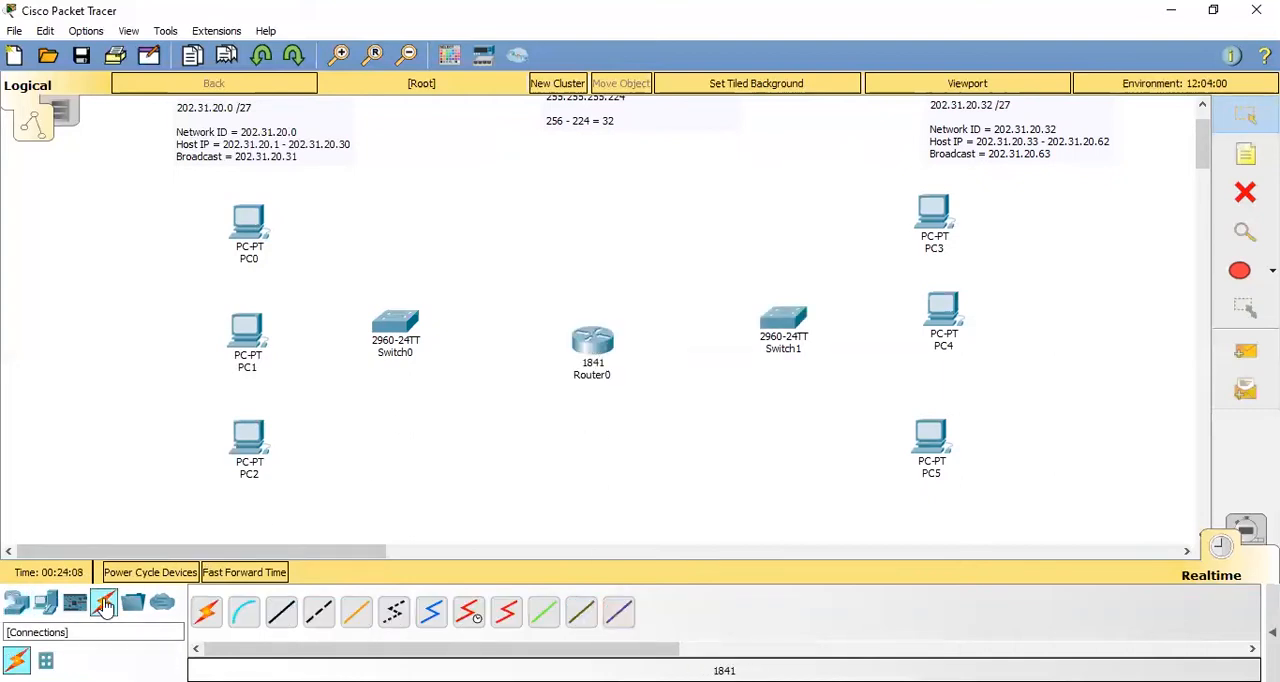
click(209, 616)
click(248, 225)
click(398, 319)
click(207, 613)
click(245, 340)
click(399, 319)
click(207, 613)
click(247, 440)
click(398, 322)
- Connect Router0 to both Switch0 and Switch1 using automatically chosen connection types
click(207, 613)
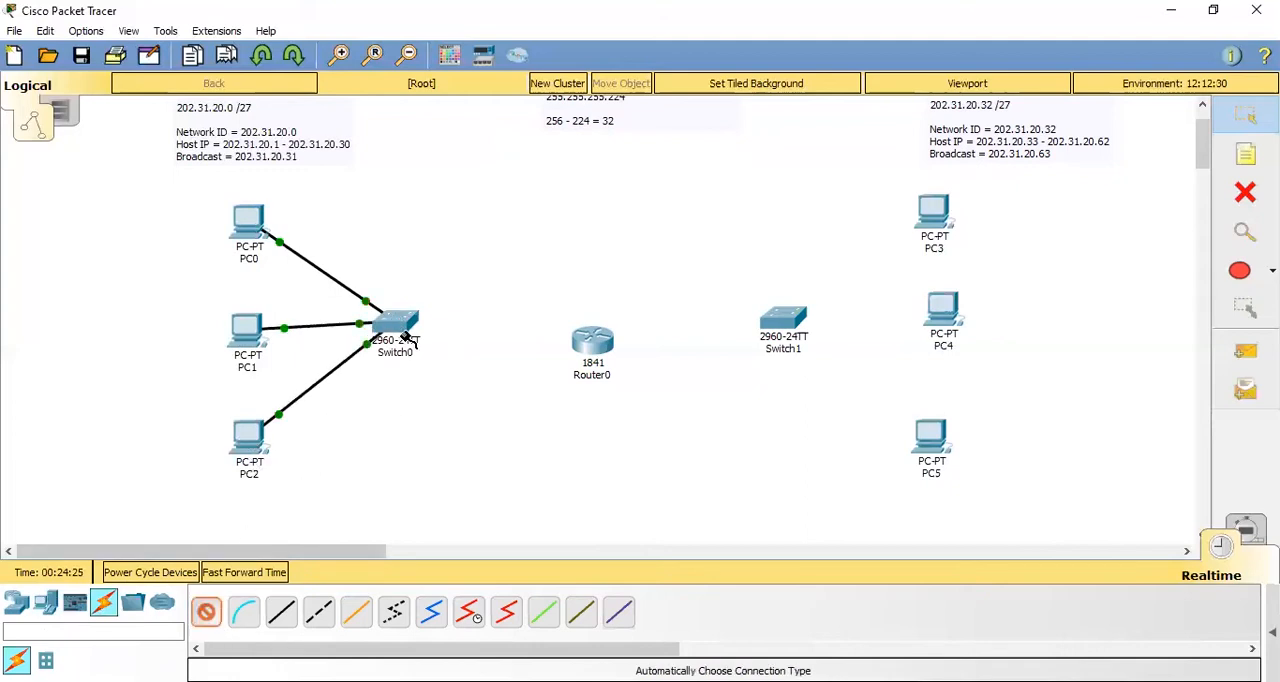
click(398, 322)
click(594, 343)
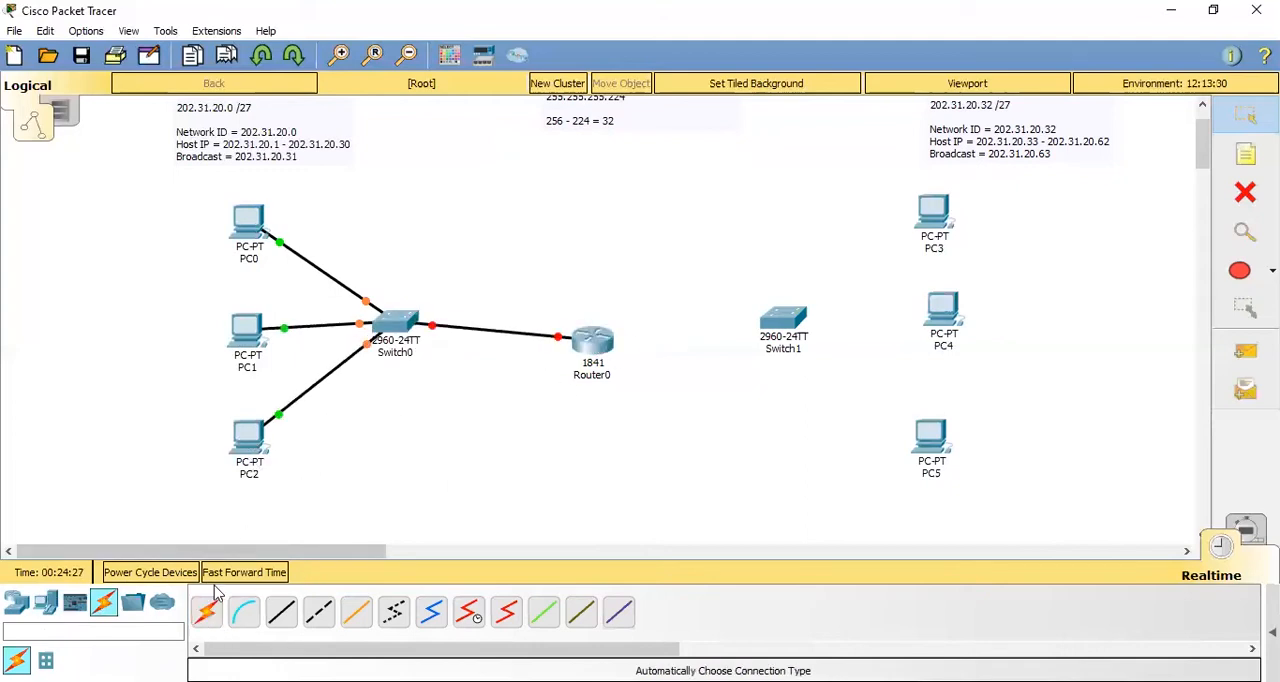
click(207, 613)
click(594, 343)
click(790, 323)
- Connect Switch1 to PC3, PC4 and PC5 using automatically chosen connection types
click(207, 613)
click(783, 320)
click(933, 212)
click(207, 613)
click(783, 318)
click(942, 308)
click(207, 613)
click(788, 322)
click(930, 440)
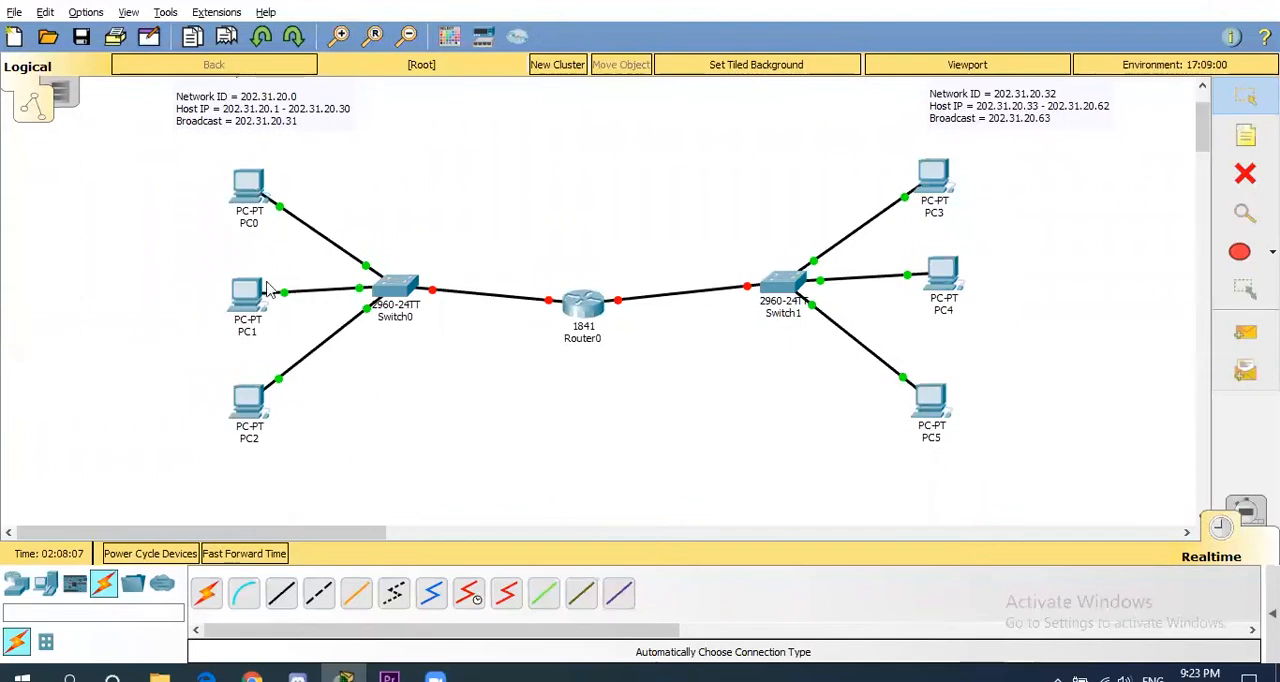
- Configure PC0 with the static IP address 202.31.20.1 and subnet mask 255.255.255.224
click(254, 200)
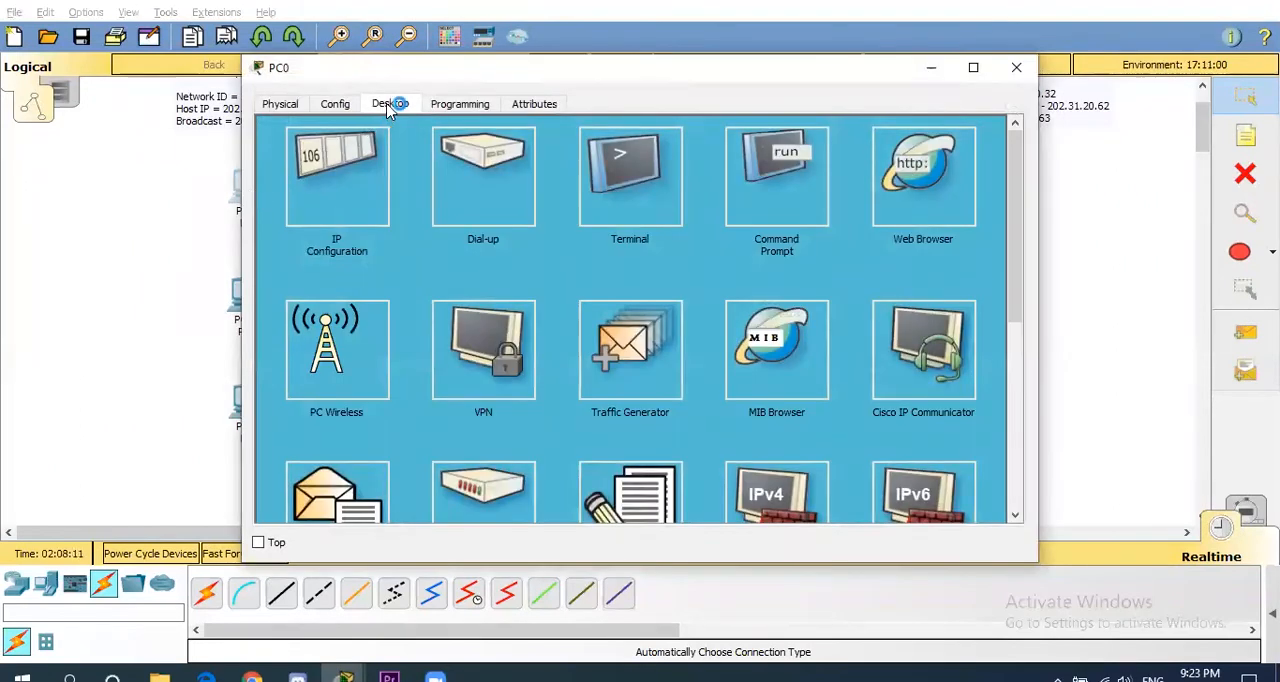
click(343, 187)
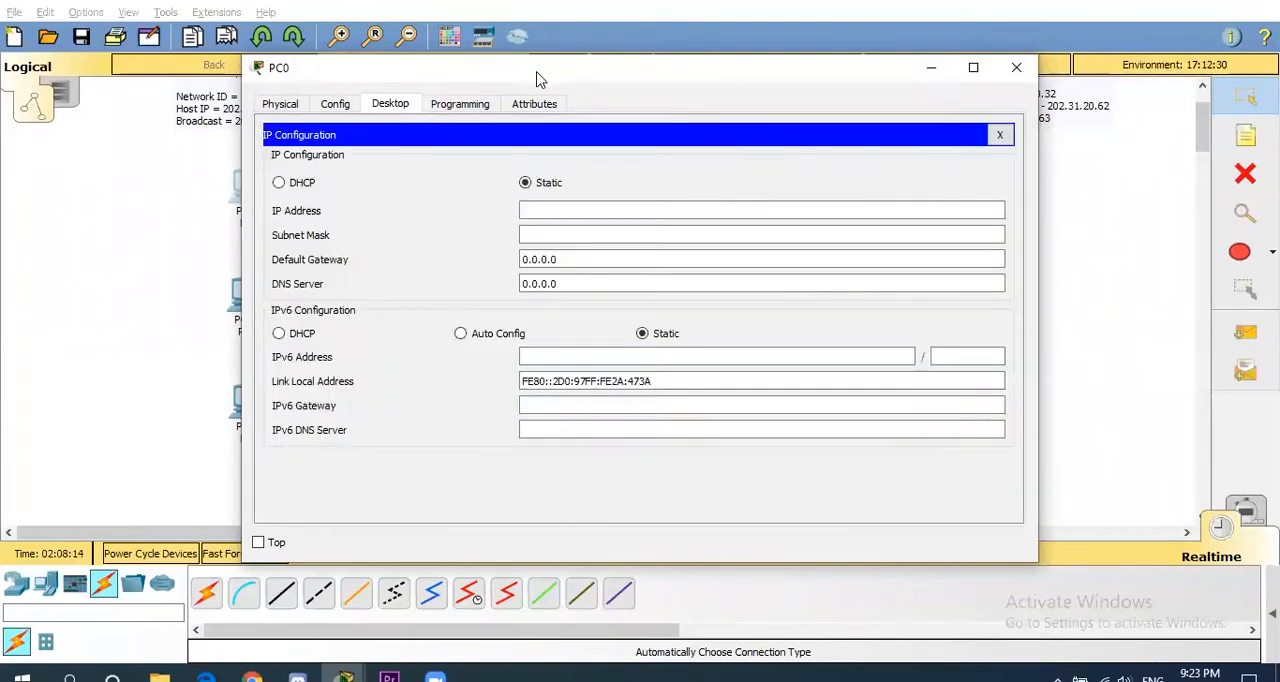
drag(537, 78, 726, 81)
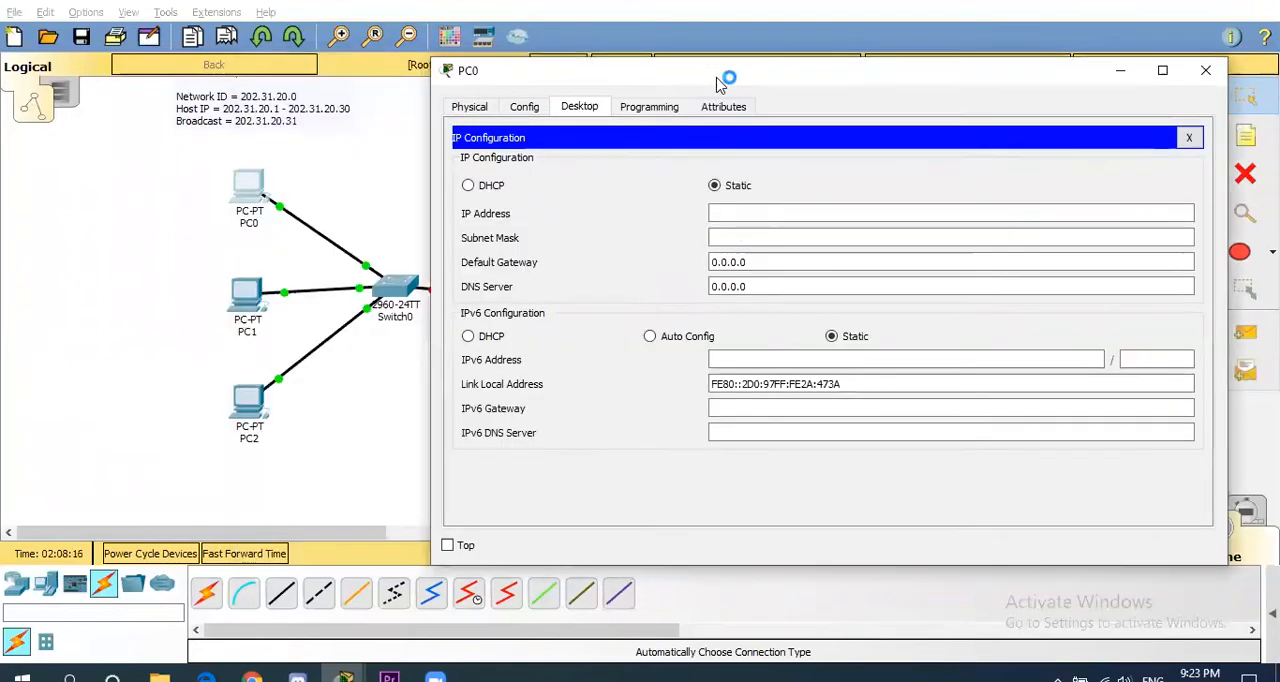
click(710, 212)
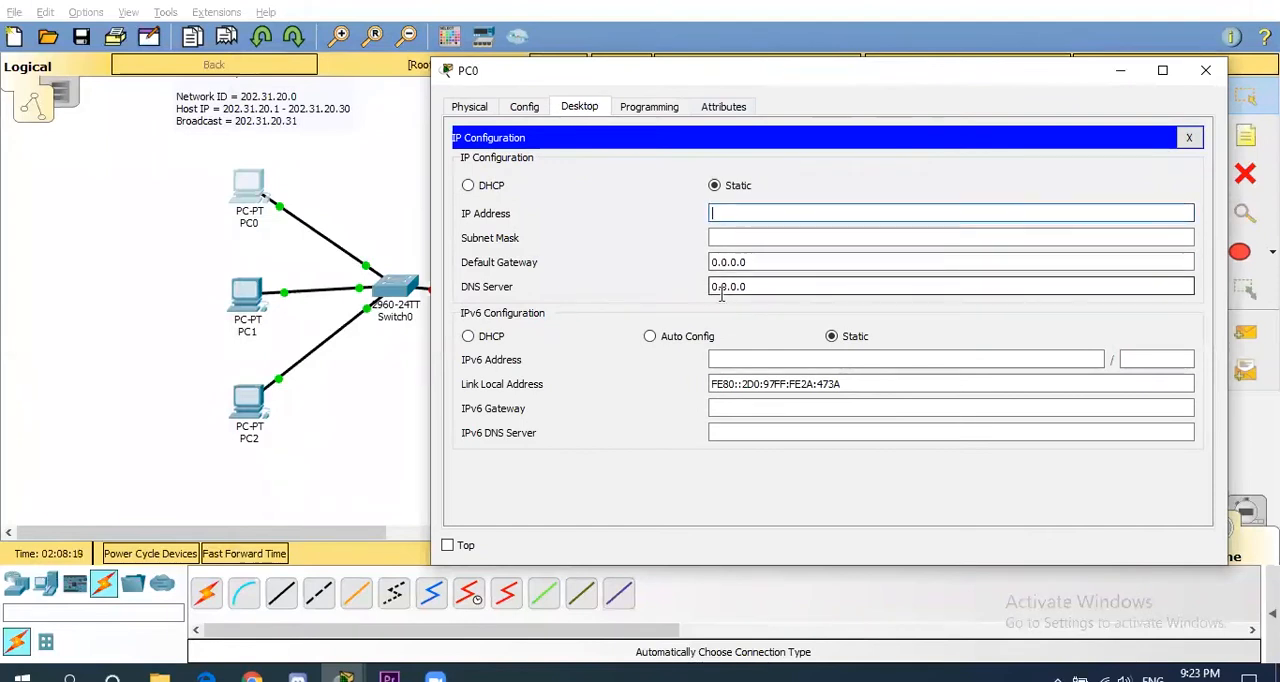
text(202.31.20.1)
click(780, 237)
key(BackSpace)
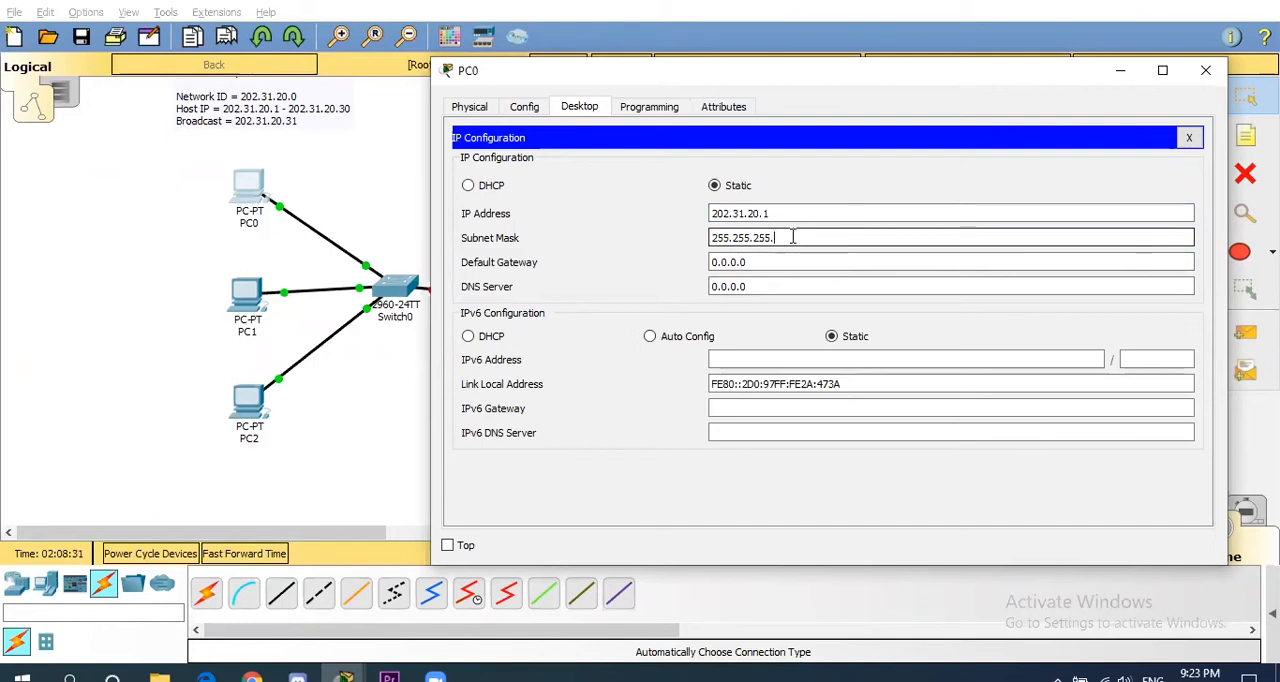
text(224)
click(1204, 72)
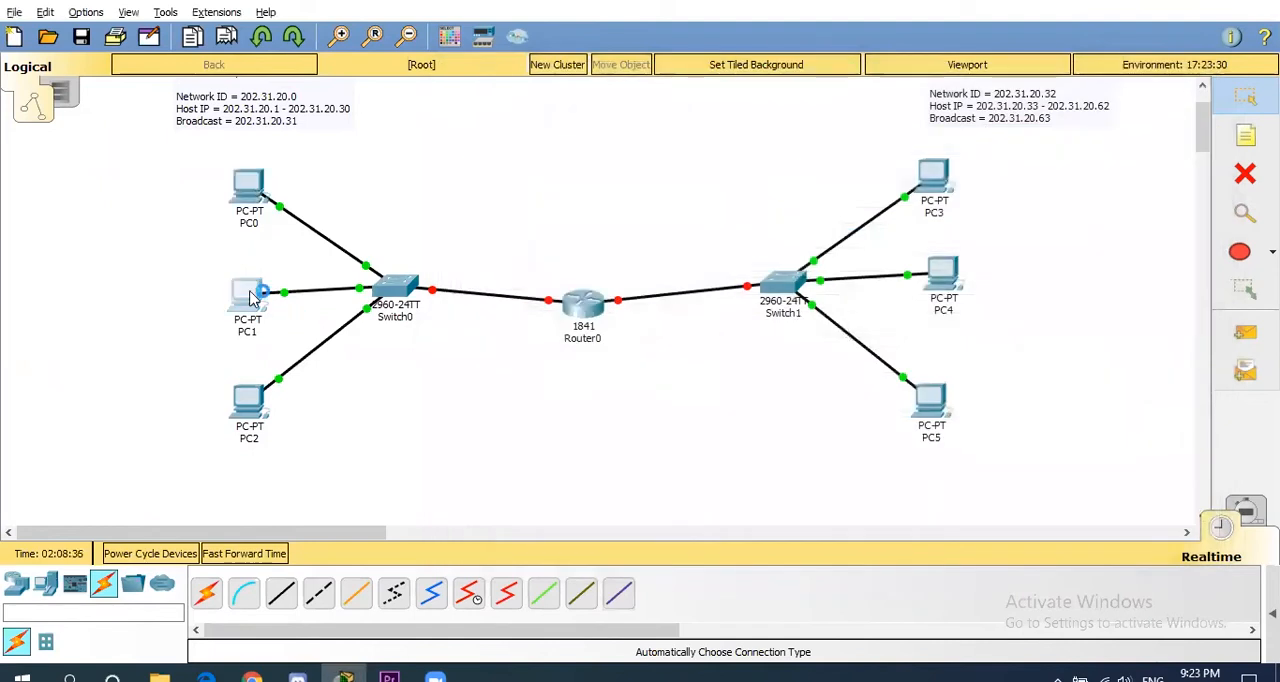
- Configure PC1 with the static IP address 202.31.20.2 and subnet mask 255.255.255.224
click(266, 300)
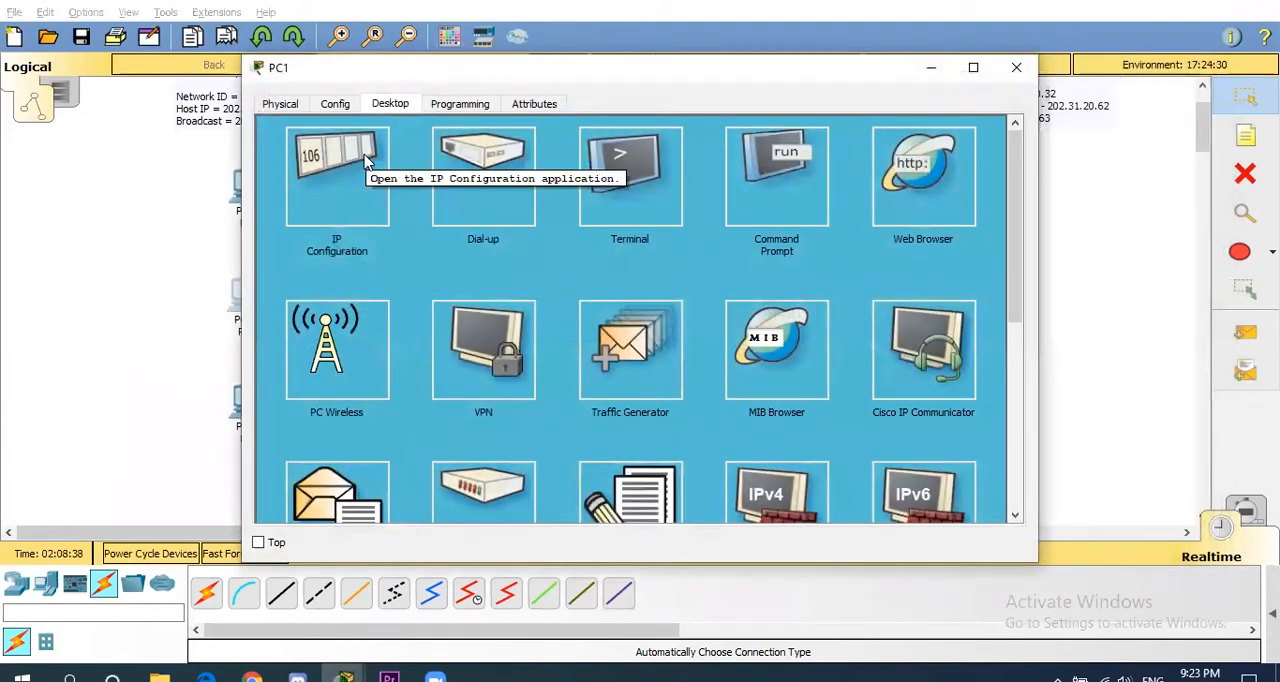
click(365, 162)
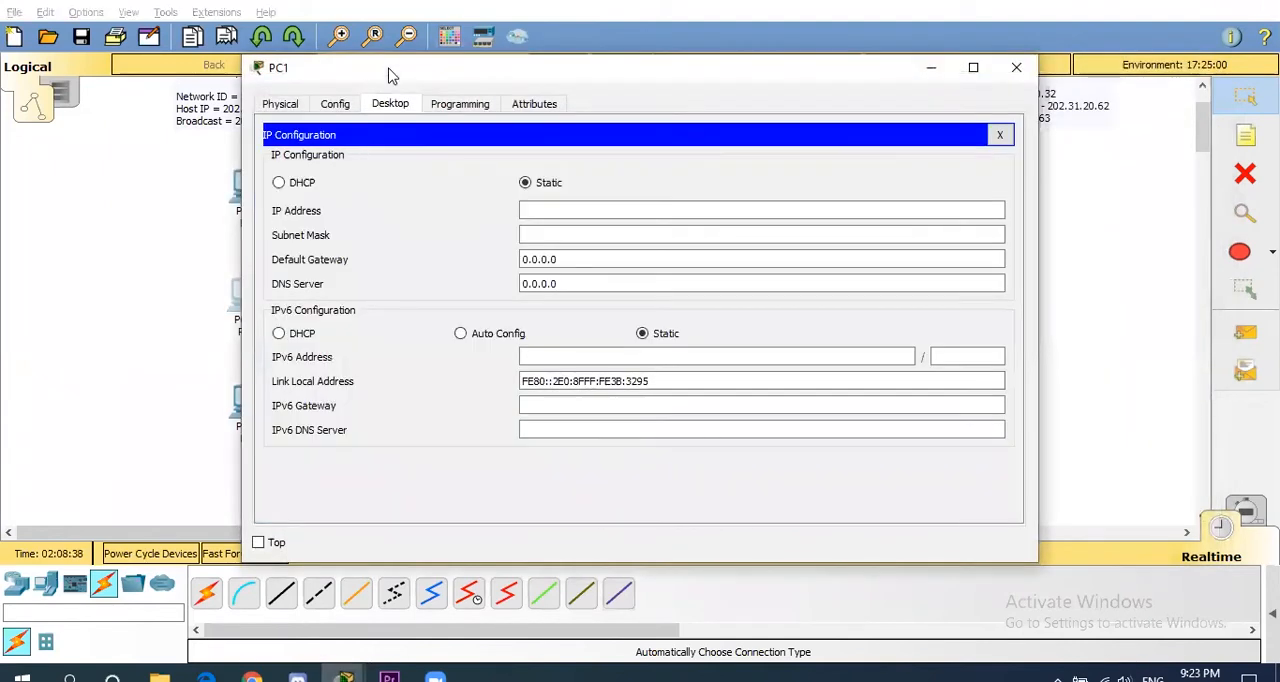
drag(390, 75, 608, 81)
click(750, 211)
text(202.31.20.2)
click(833, 240)
key(BackSpace)
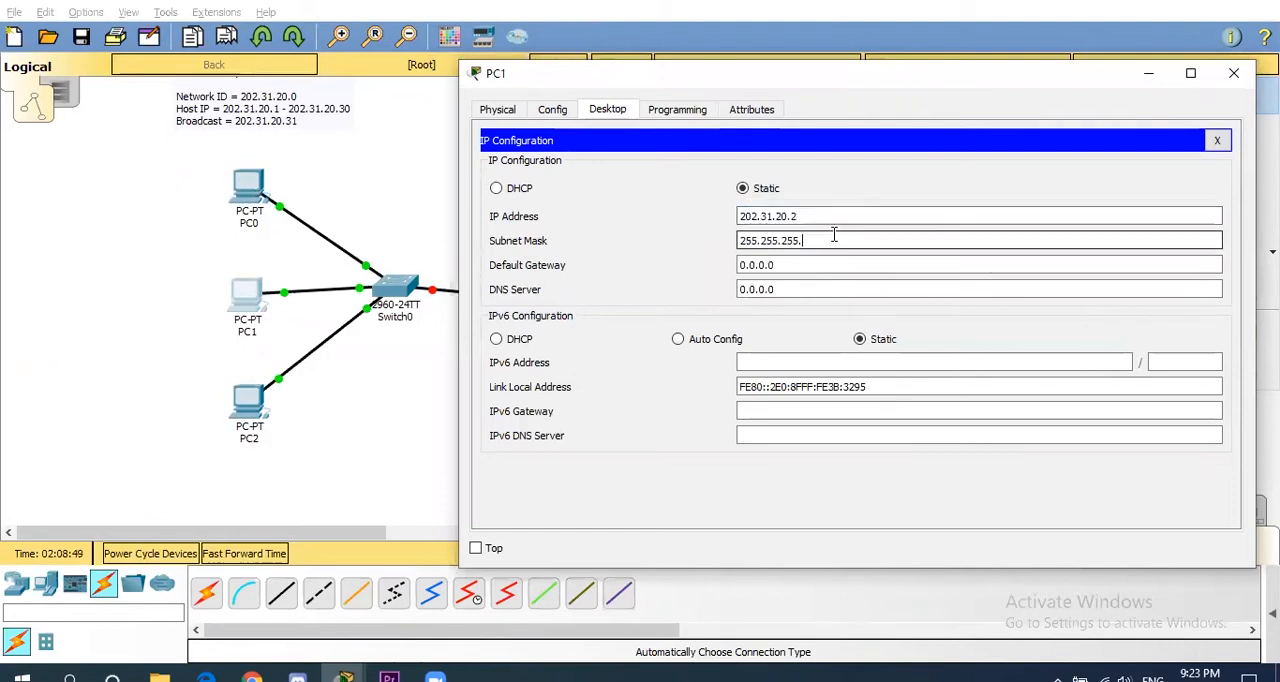
text(224)
click(1234, 74)
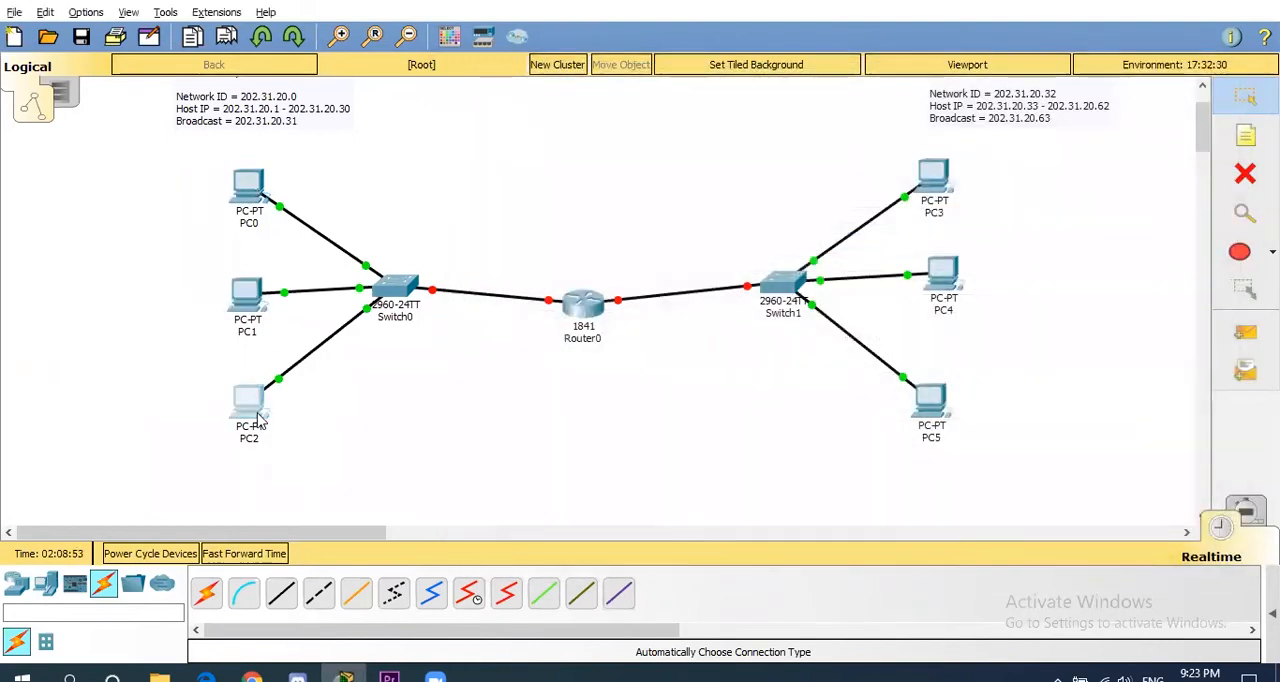
- Configure PC2 with the static IP address 202.31.20.3 and subnet mask 255.255.255.224
click(248, 402)
click(352, 205)
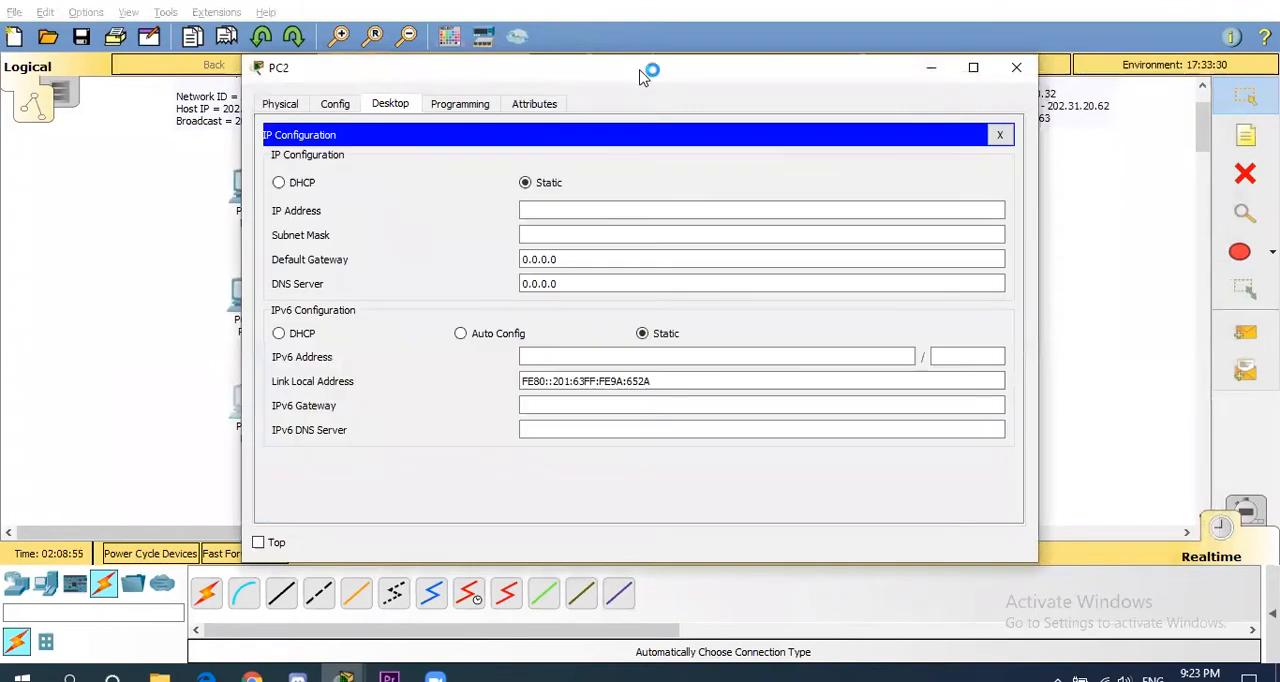
drag(818, 85, 998, 94)
click(779, 216)
text(202.31.)
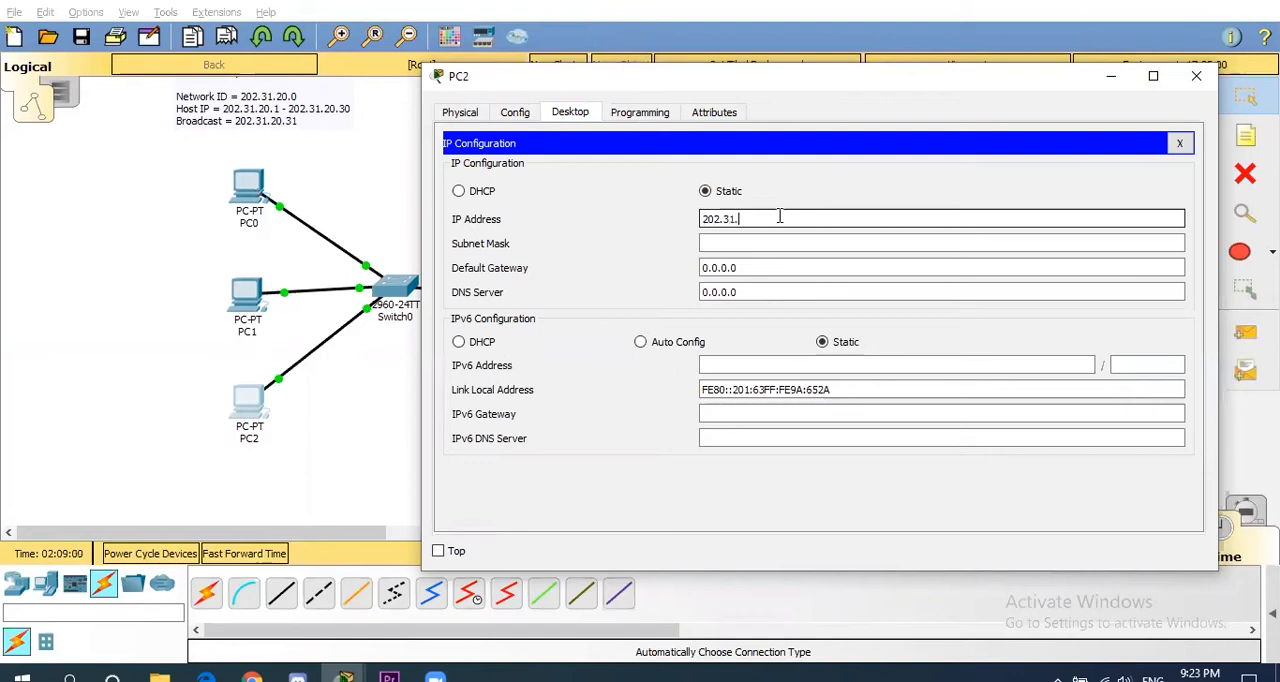
text(20.3)
click(815, 245)
key(BackSpace)
text(224)
click(1196, 76)
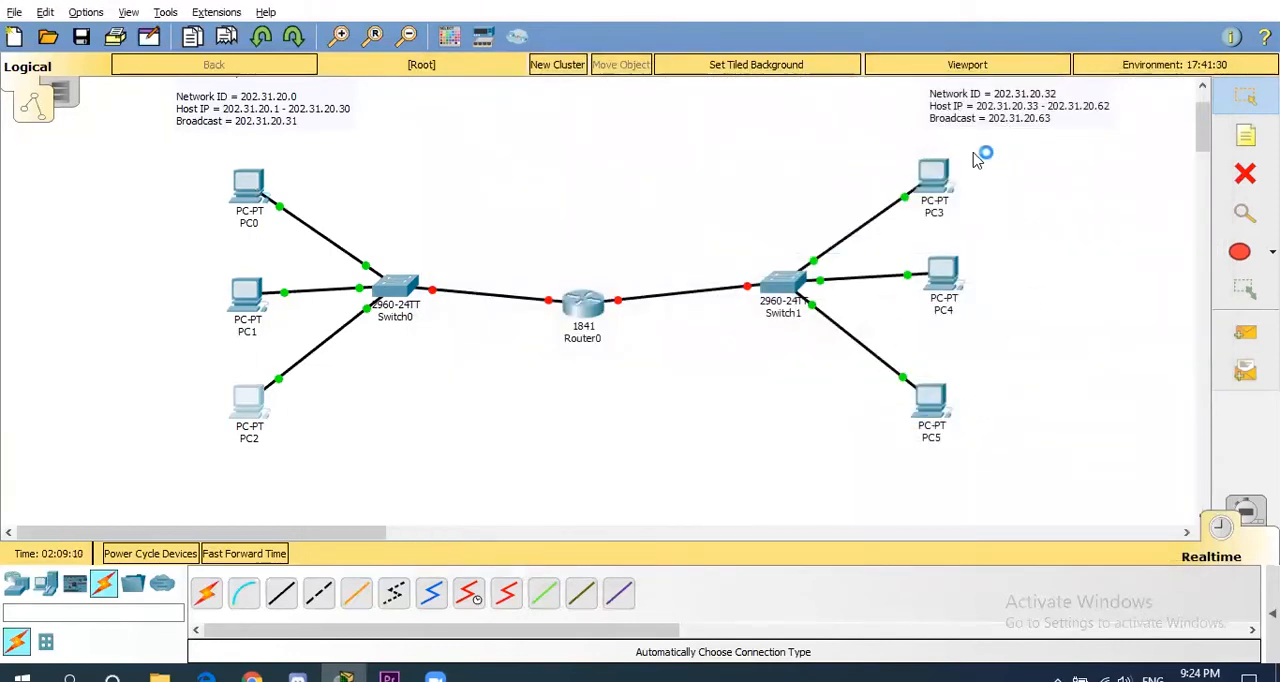
- Configure PC3 with the static IP address 202.31.20.33 and subnet mask 255.255.255.224
click(933, 175)
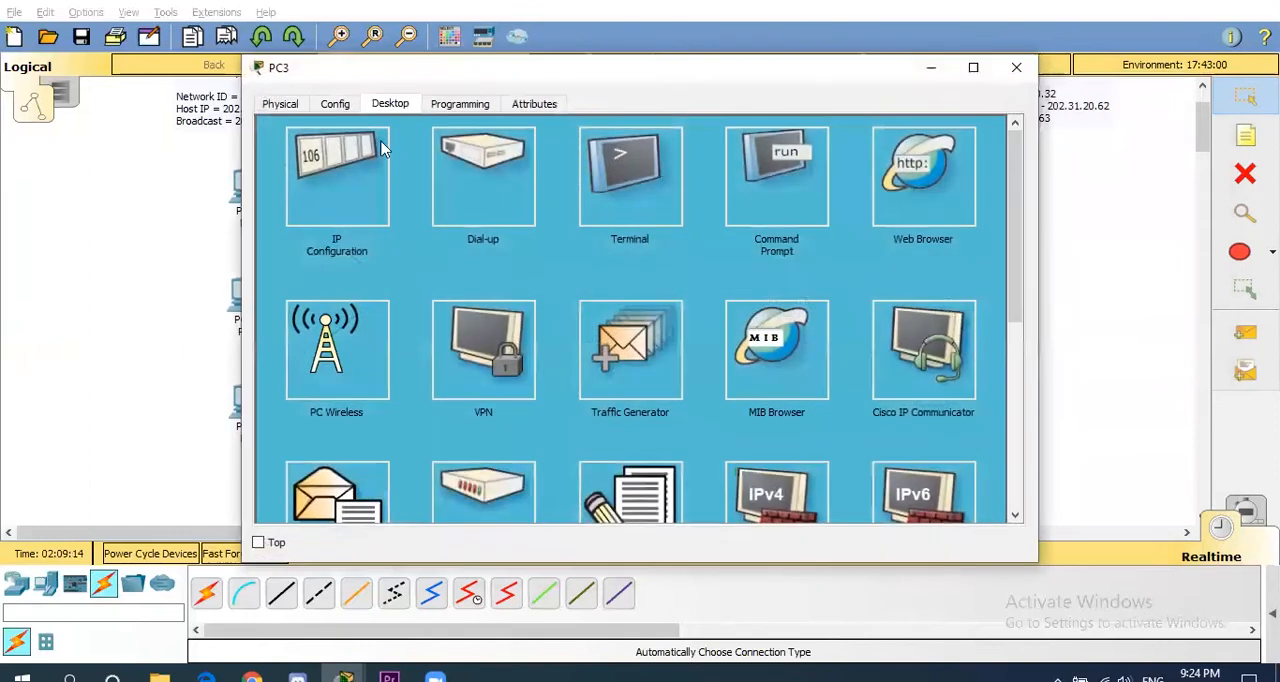
click(345, 176)
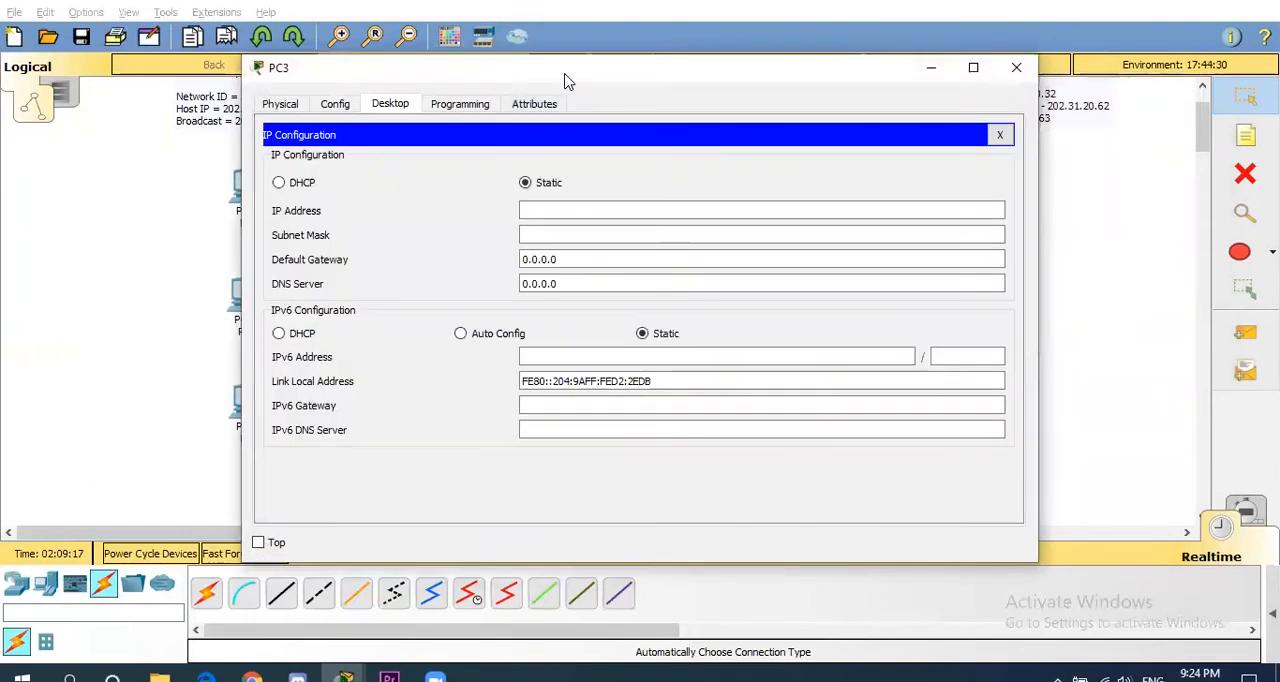
drag(565, 80, 379, 78)
click(350, 209)
text(202.31.20.)
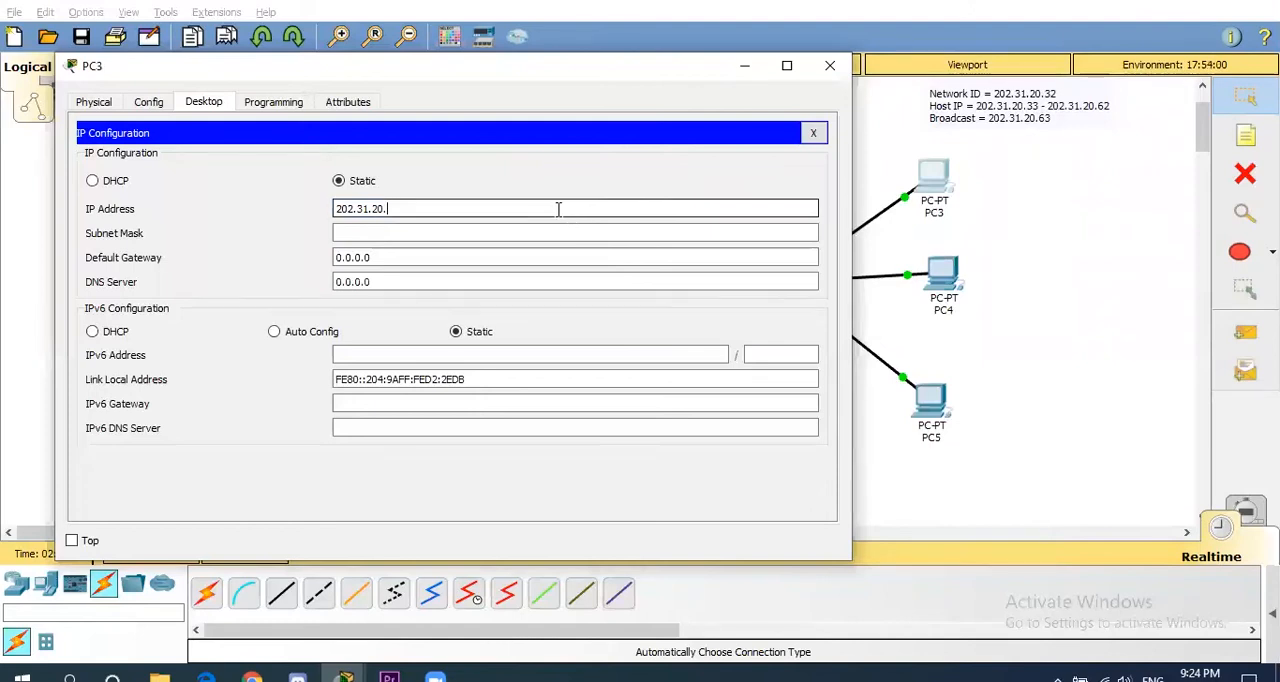
text(33)
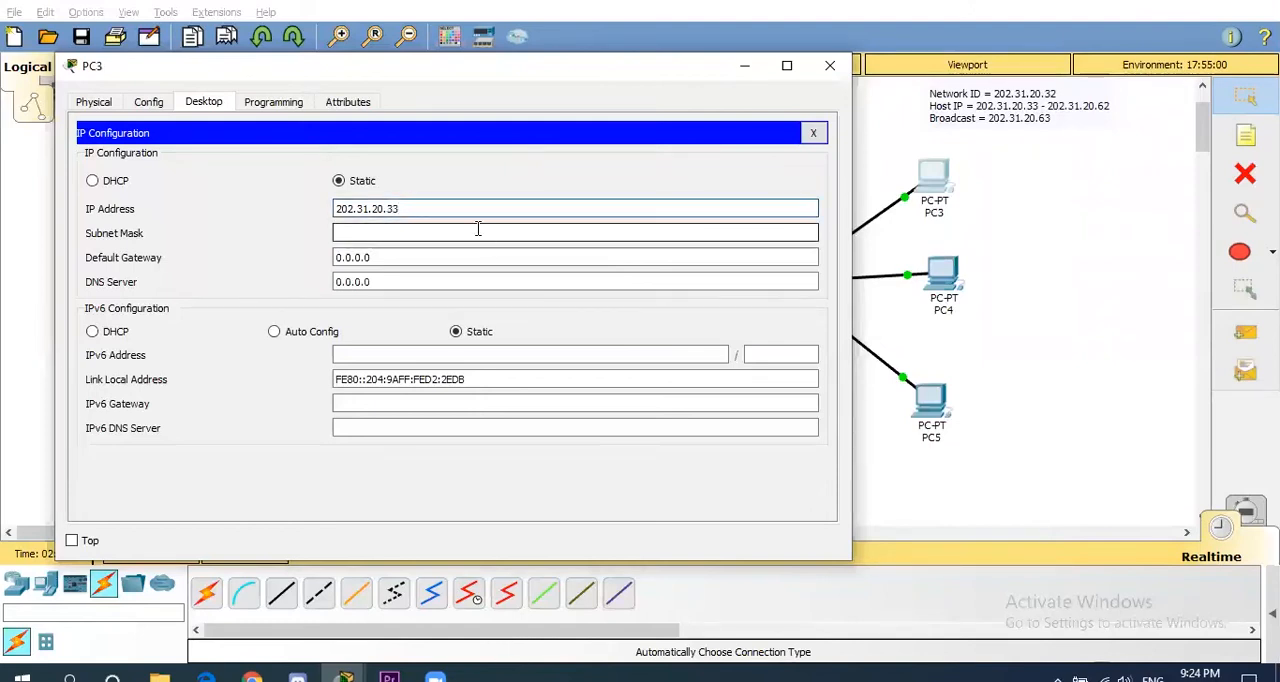
click(477, 229)
key(BackSpace)
text(224)
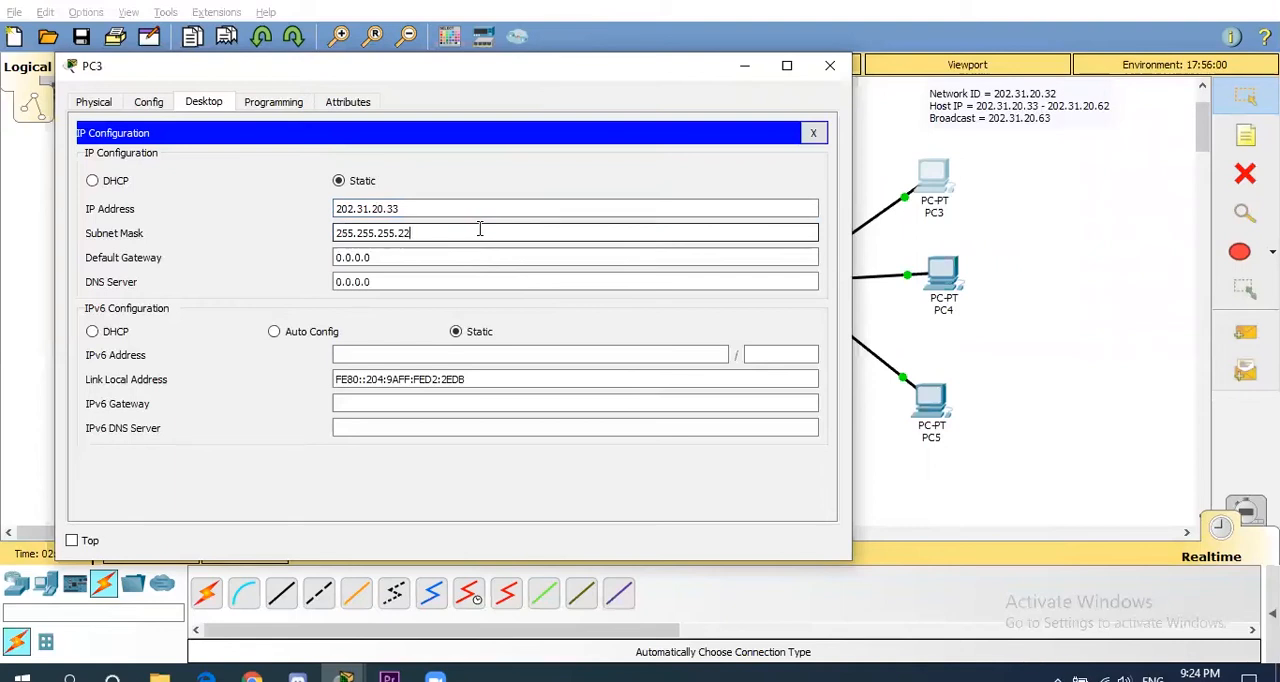
click(829, 65)
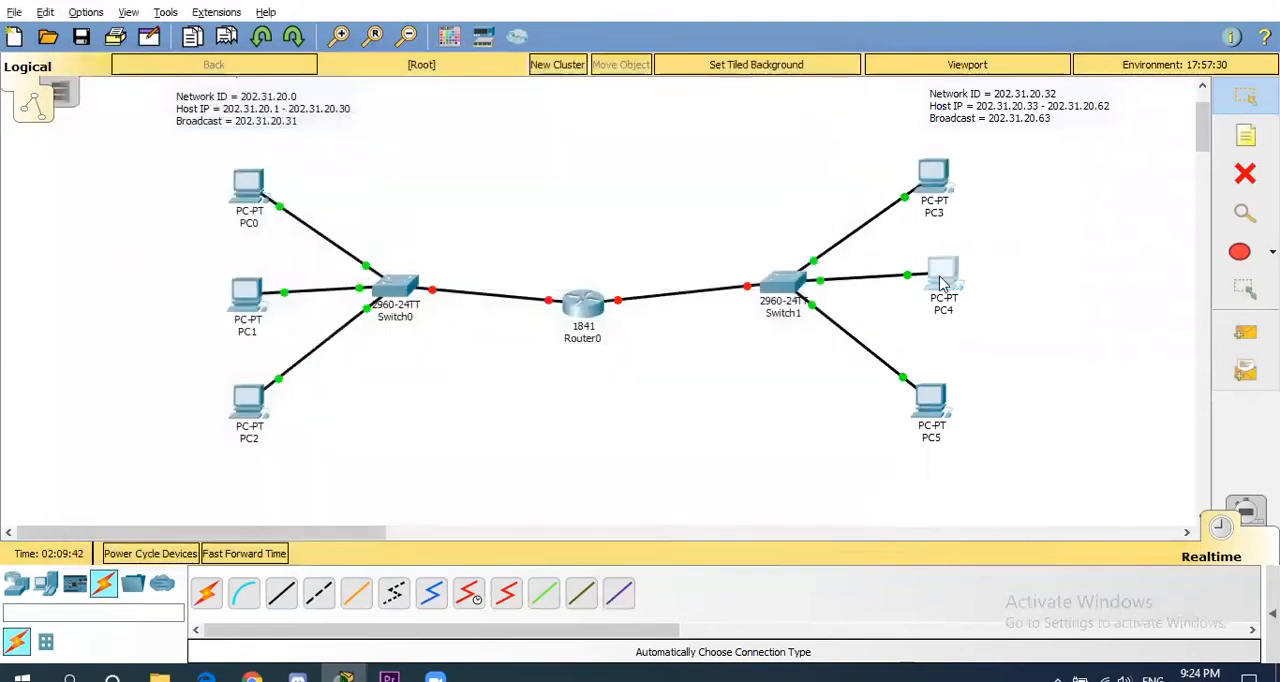
- Configure PC4 with the static IP address 202.31.20.34 and subnet mask 255.255.255.224
click(942, 275)
click(366, 176)
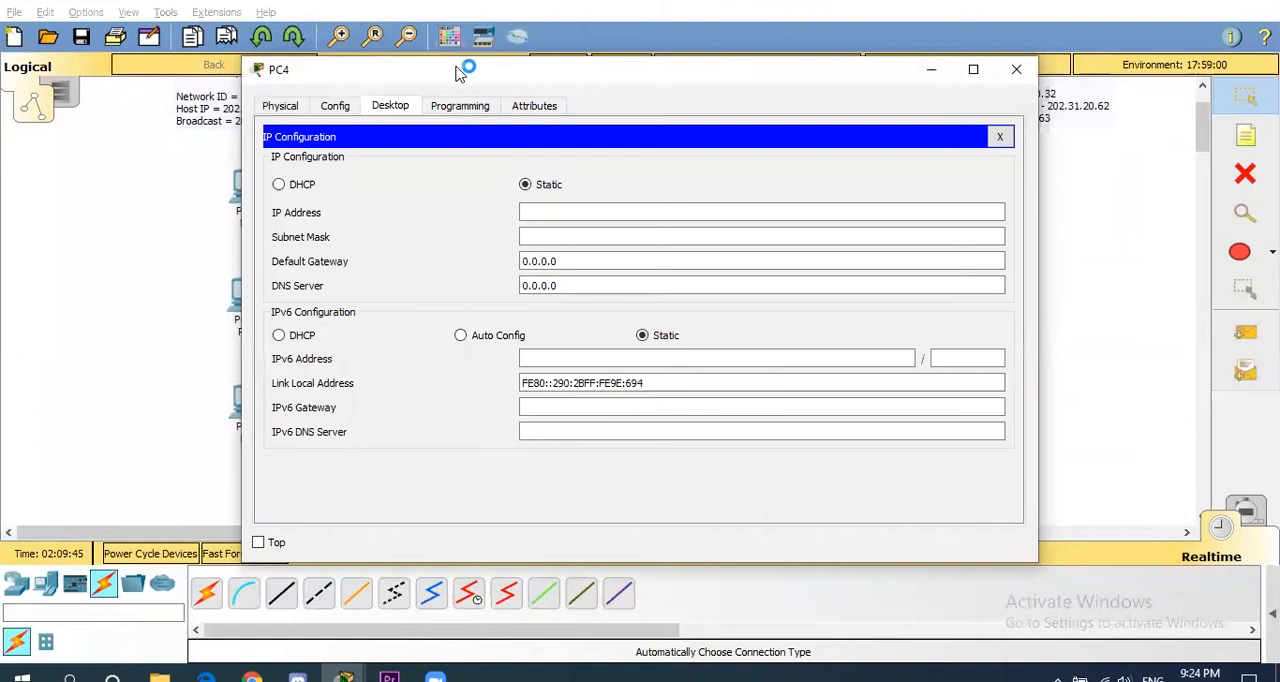
drag(457, 72, 300, 62)
click(395, 201)
text(202.)
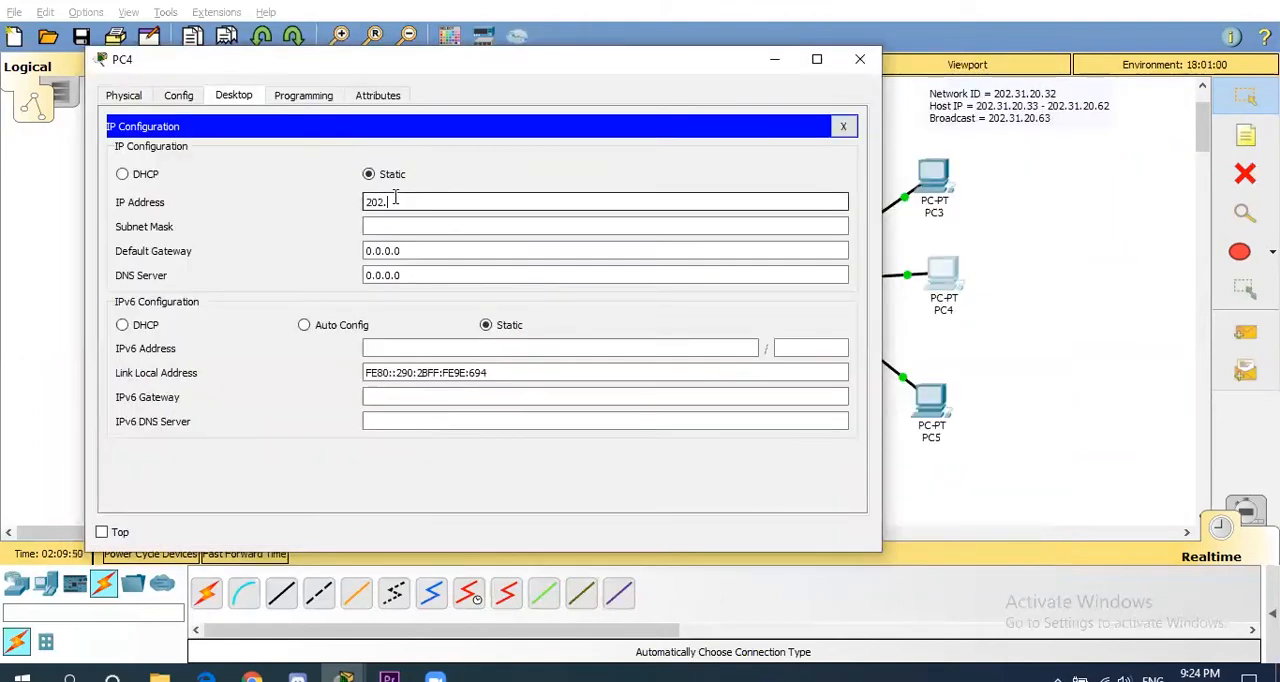
text(31)
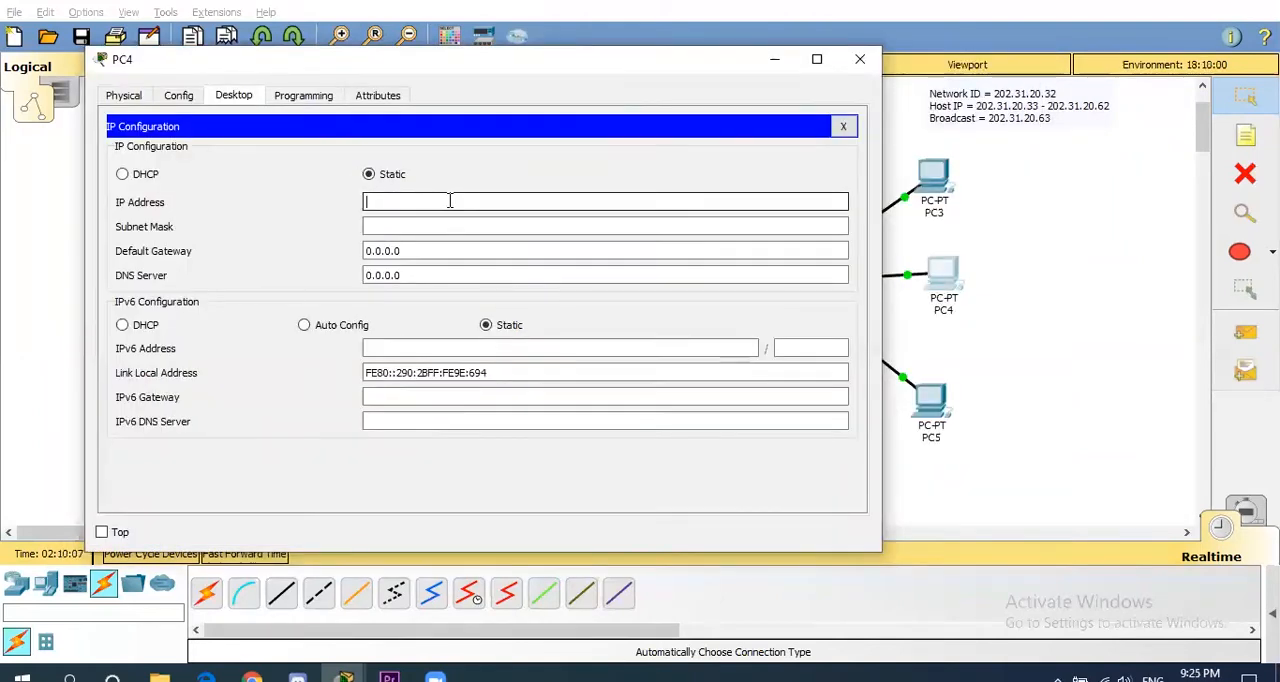
text(202.)
text(31.20.34)
click(386, 226)
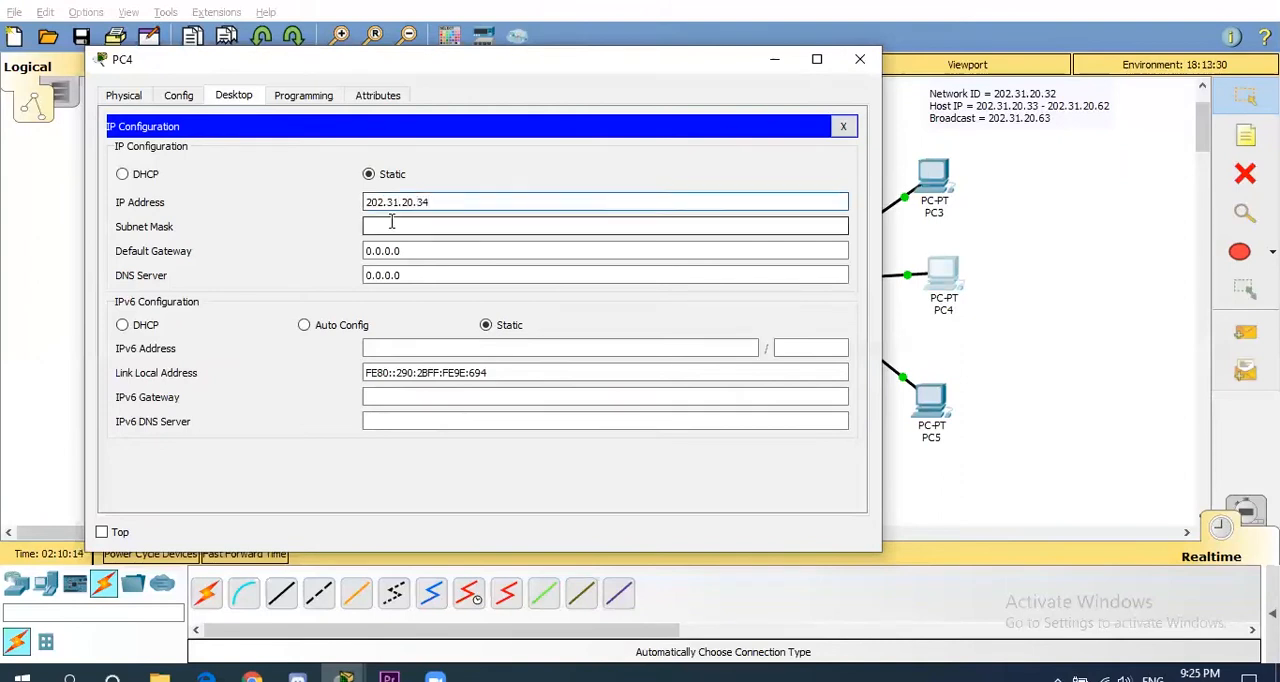
key(BackSpace)
text(224)
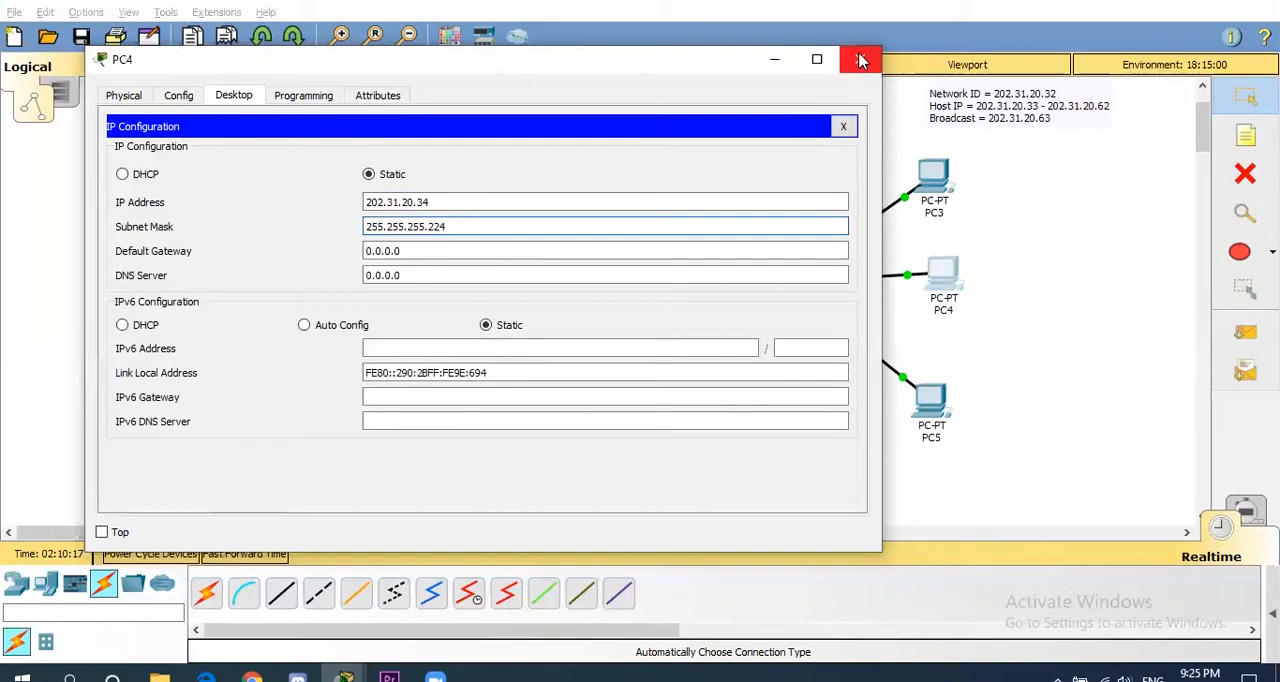
click(860, 59)
- Configure PC5 with the static IP address 202.31.20.35 and subnet mask 255.255.255.224
click(930, 402)
click(337, 177)
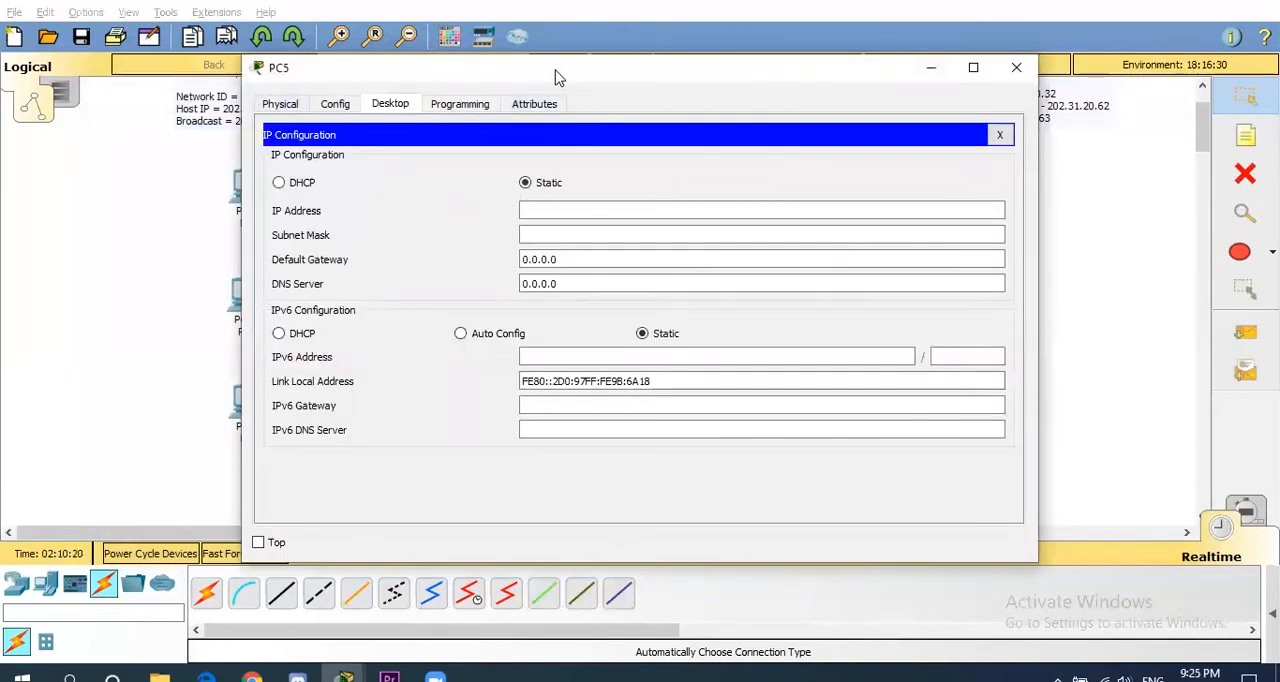
drag(558, 77, 374, 60)
click(383, 186)
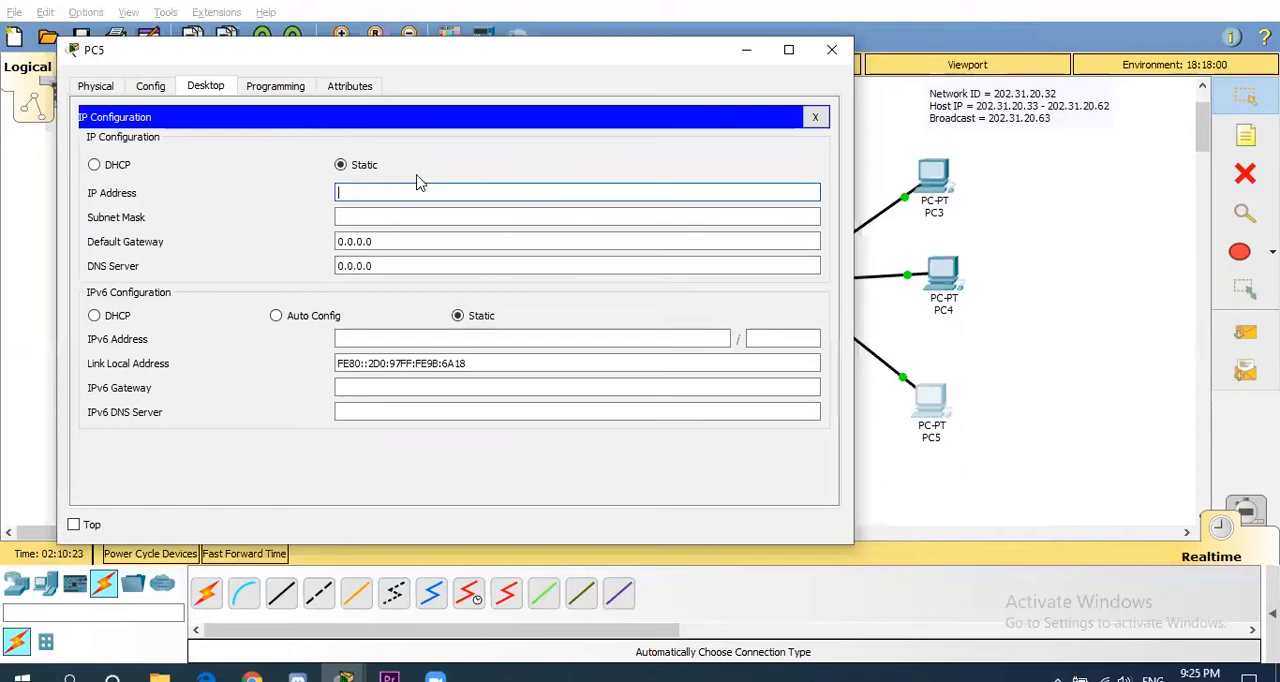
text(202.31.20.35)
click(415, 218)
key(BackSpace)
text(224)
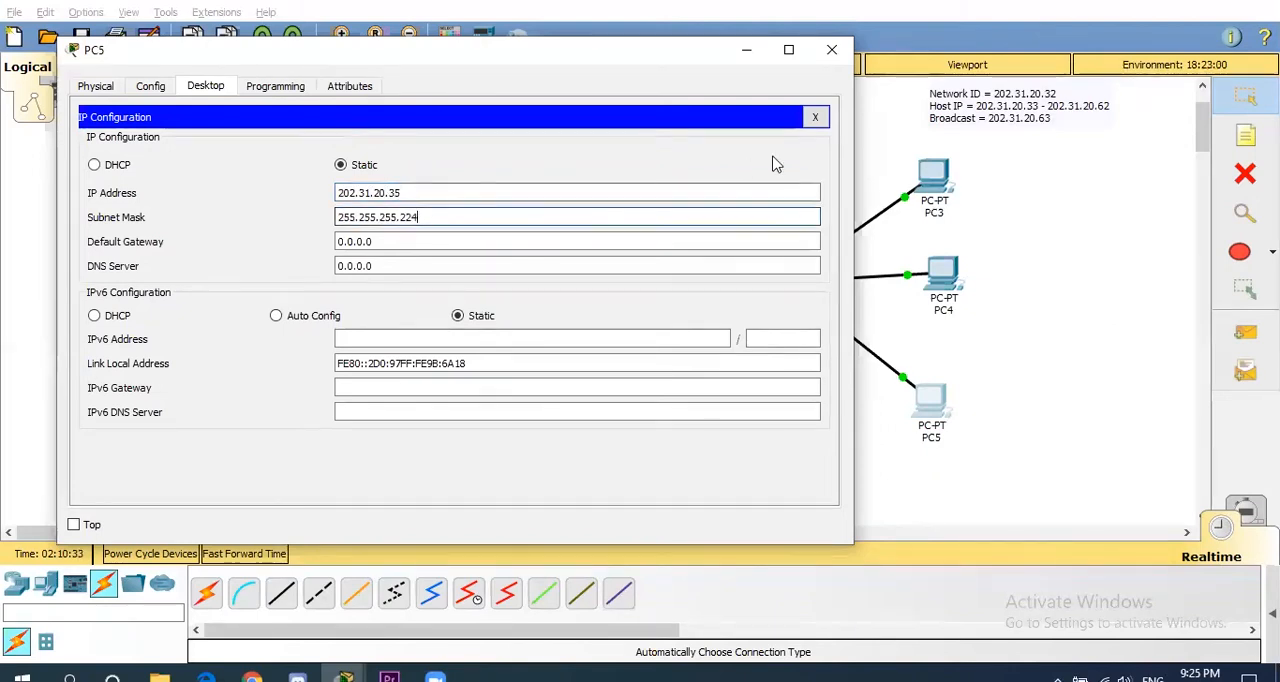
click(831, 50)
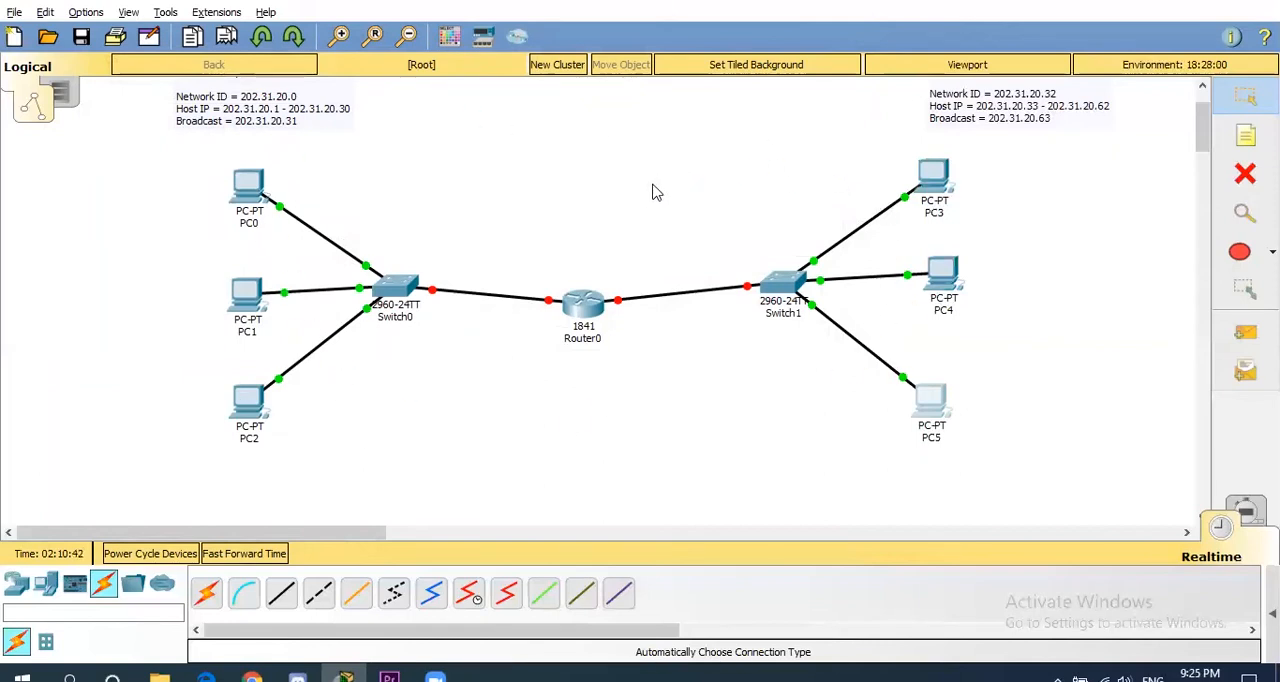
- Add note labels 202.31.20.1, 202.31.20.2 and 202.31.20.3 beside PC0, PC1 and PC2 respectively
click(1245, 140)
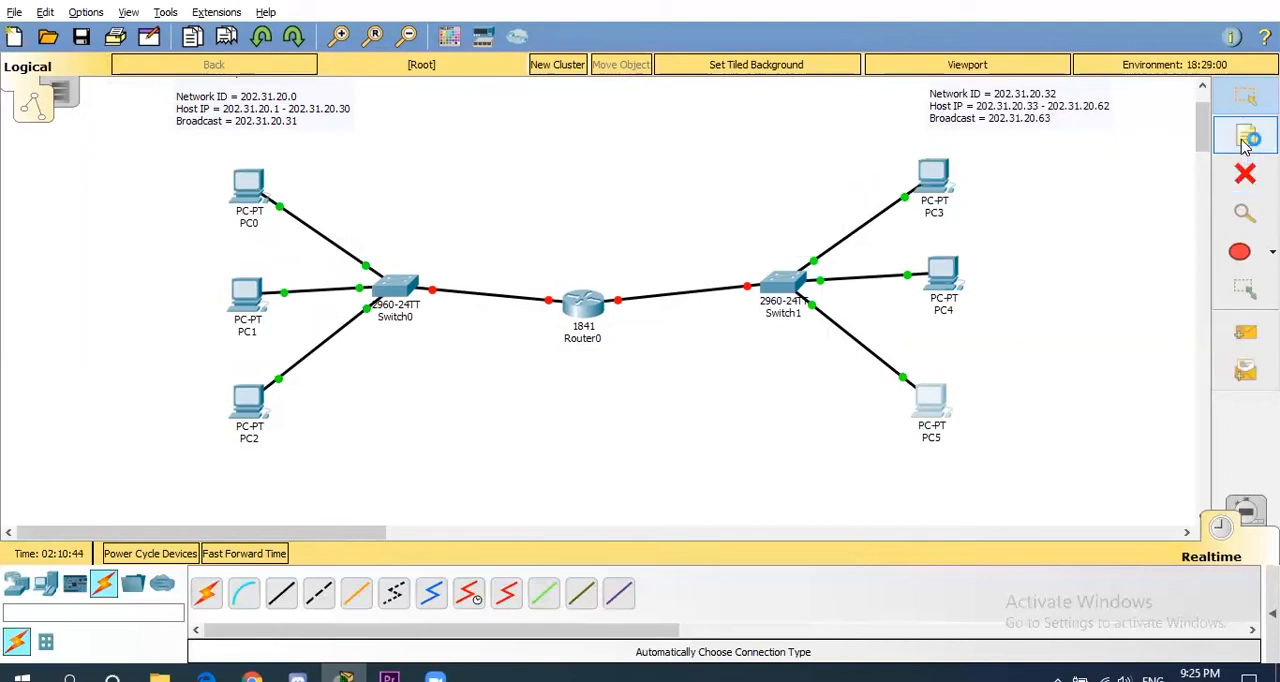
click(130, 206)
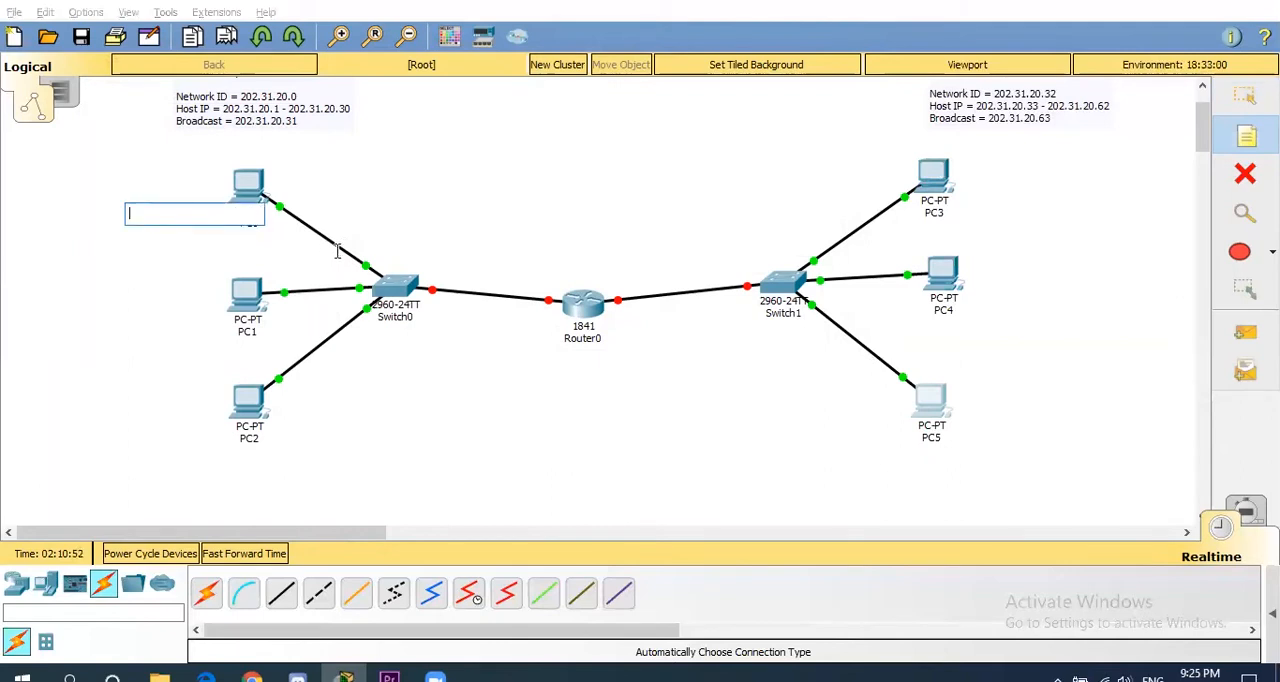
text(202.31.20.1)
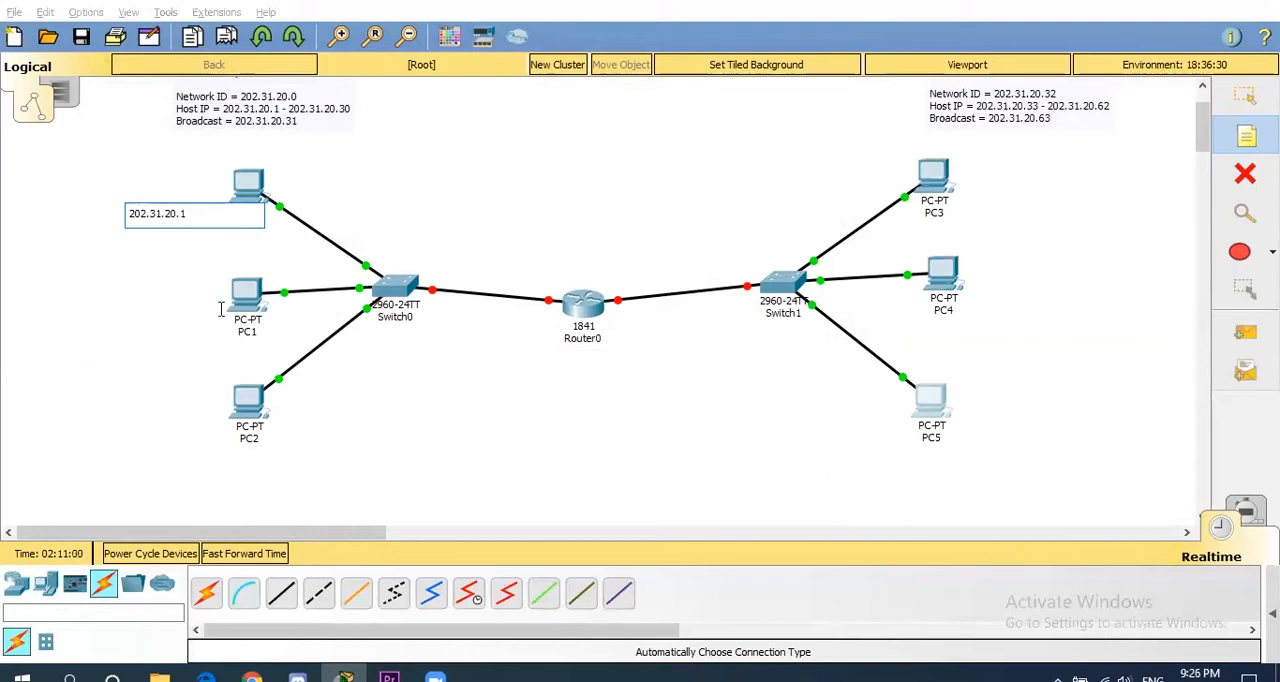
click(115, 296)
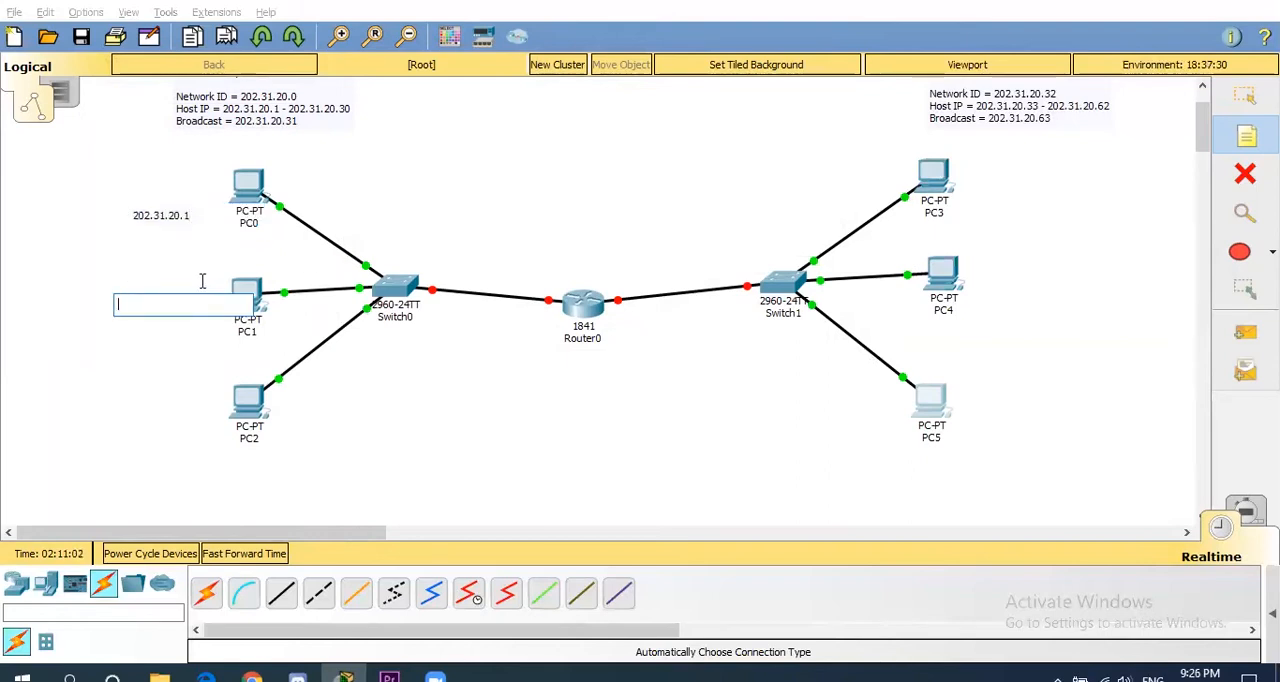
text(202.31.20.2)
click(123, 403)
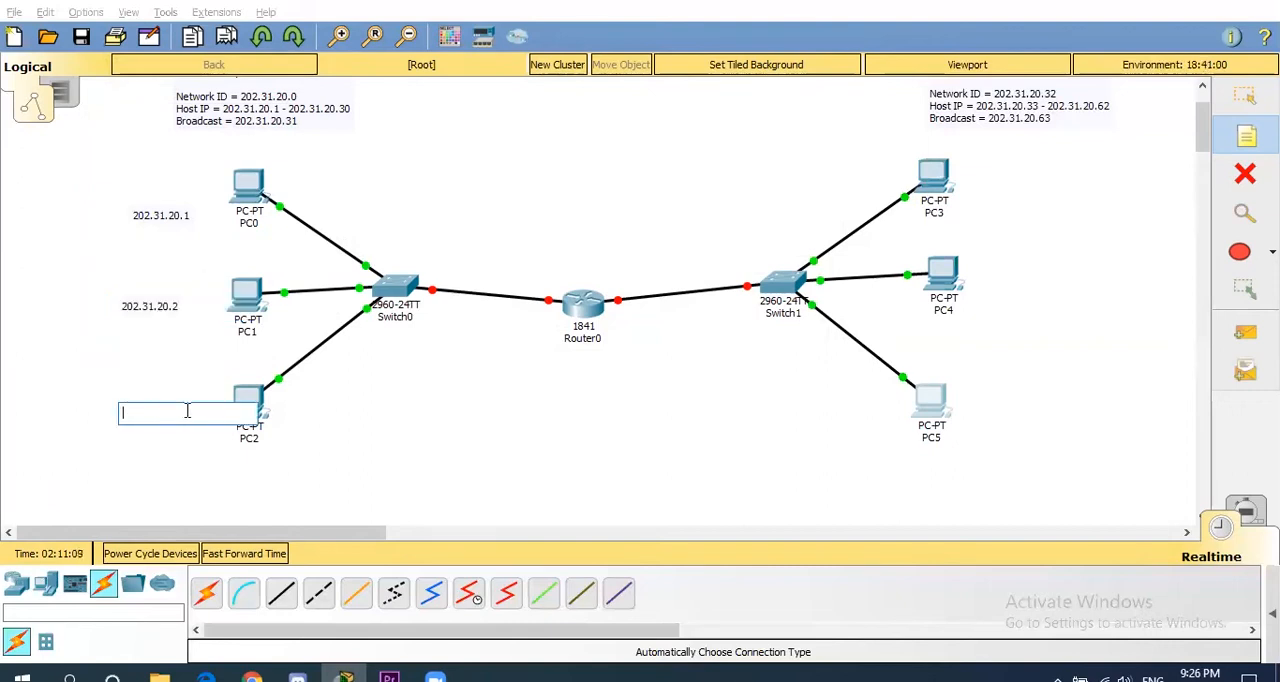
text(202.31.20.3)
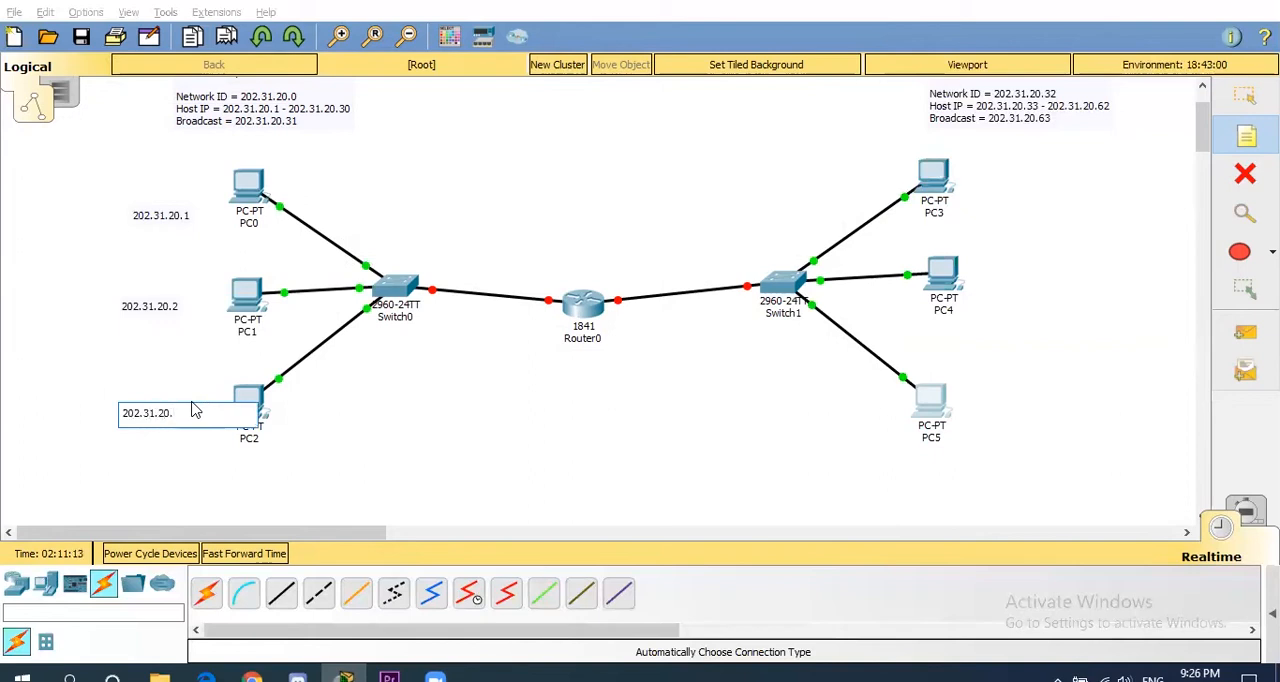
- Add note labels 202.31.20.33, 202.31.20.34 and 202.31.20.35 beside PC3, PC4 and PC5, and align the labels with their PCs
click(972, 177)
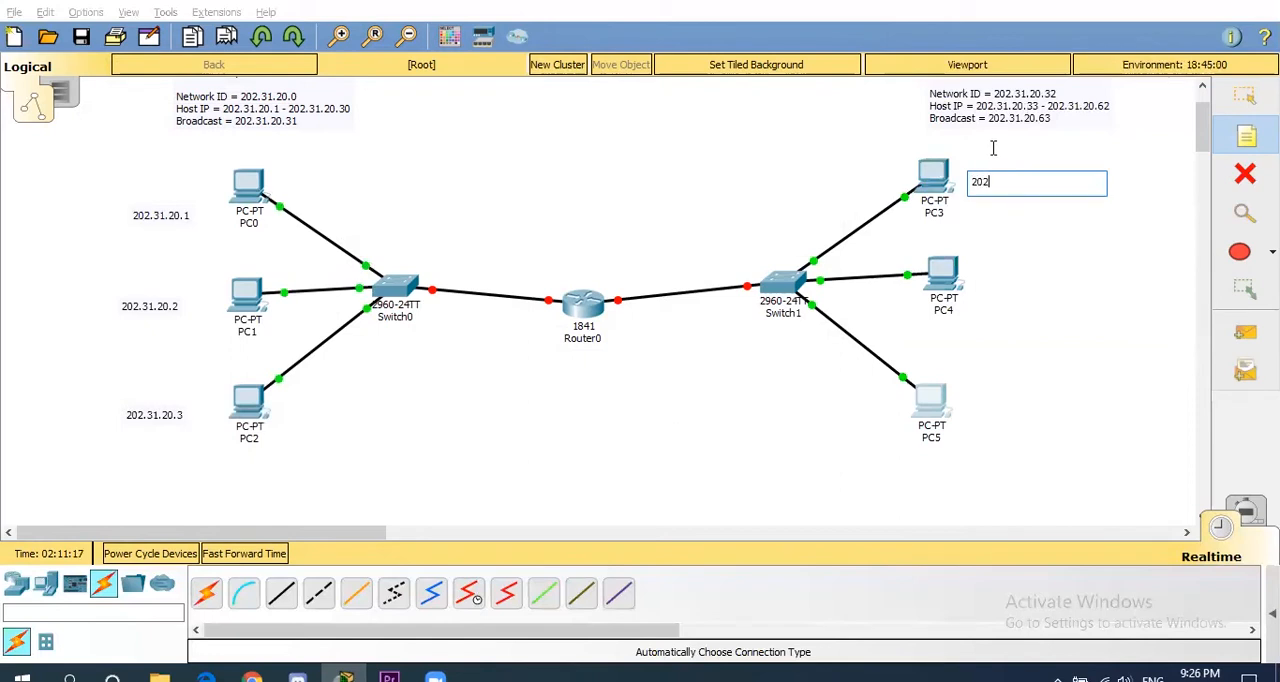
text(1.20.33)
click(995, 279)
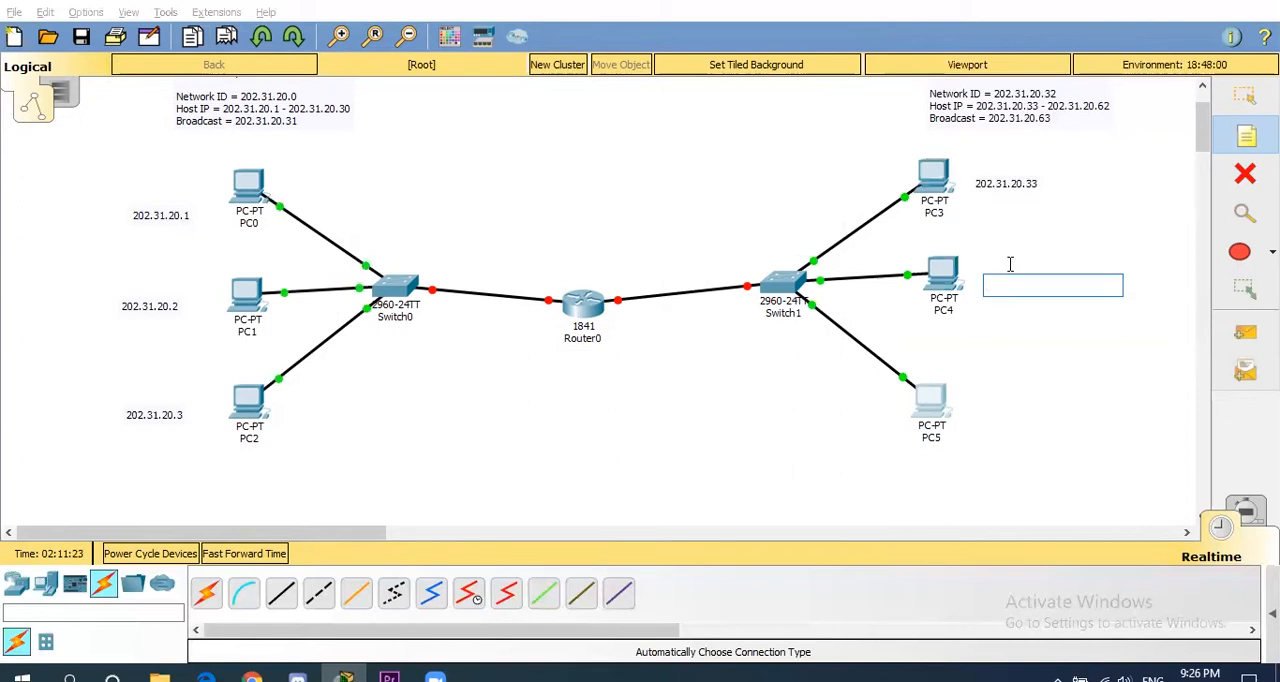
text(202.31.20.34)
click(975, 416)
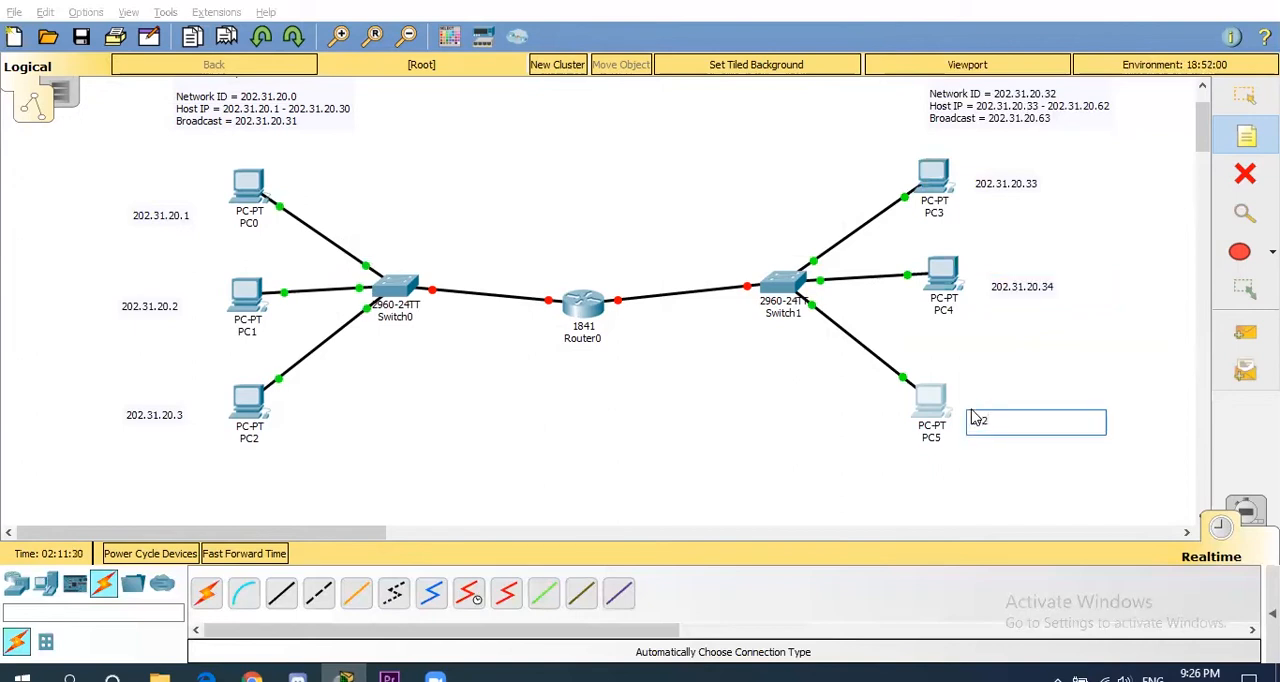
text(202.31.20.35)
key(Escape)
drag(997, 422, 989, 407)
click(1070, 370)
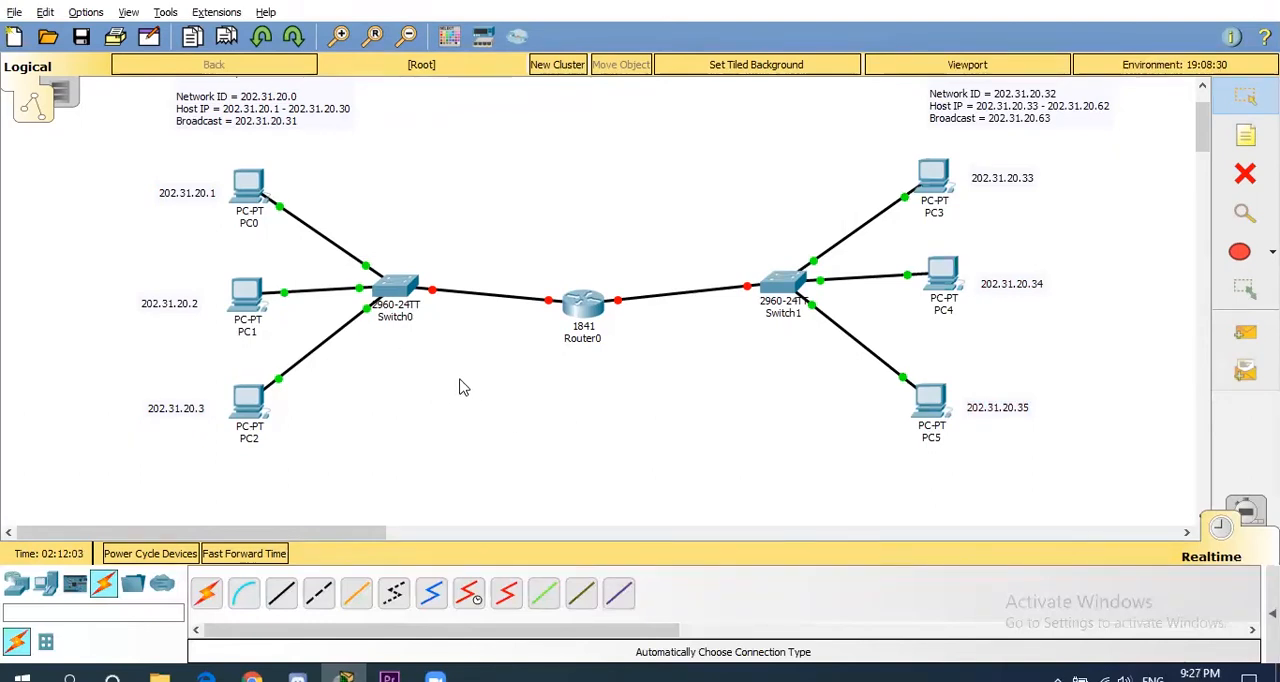
drag(502, 213, 315, 358)
click(529, 243)
drag(531, 250, 650, 385)
click(606, 388)
drag(540, 256, 642, 364)
- Configure Router0's FastEthernet0/0 interface with IP address 202.31.20.30 and subnet mask 255.255.255.224, and turn the port on
click(583, 305)
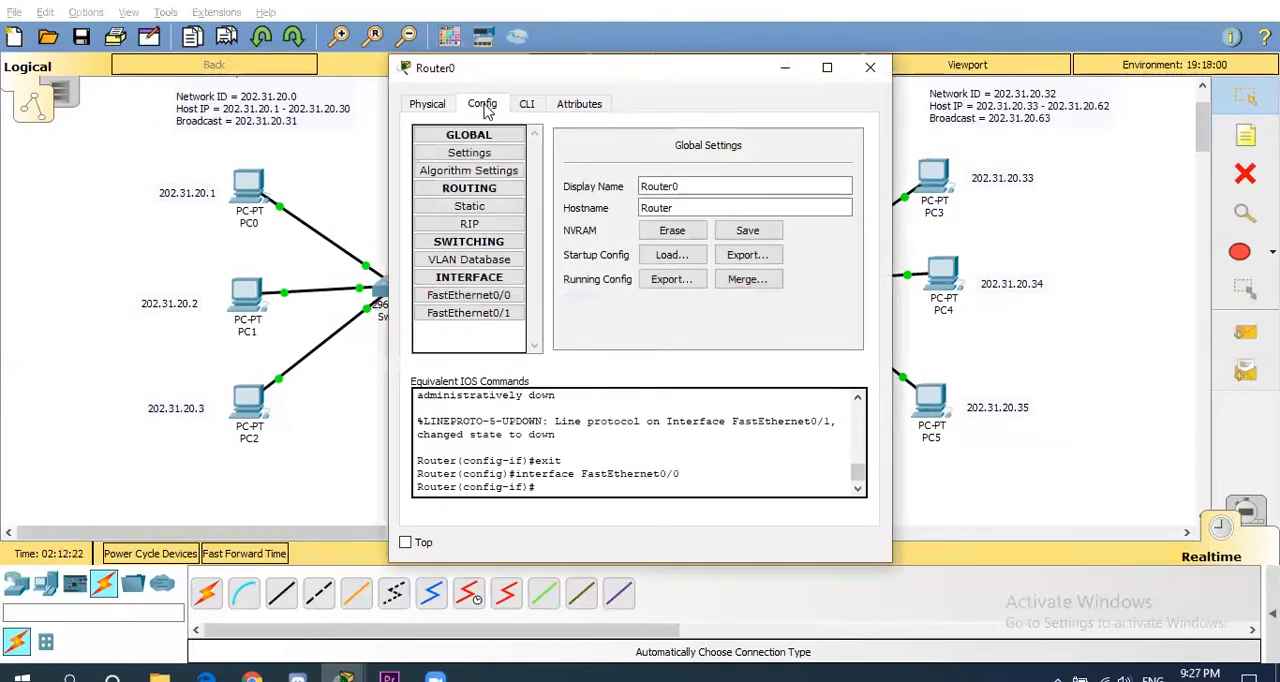
drag(533, 70, 801, 74)
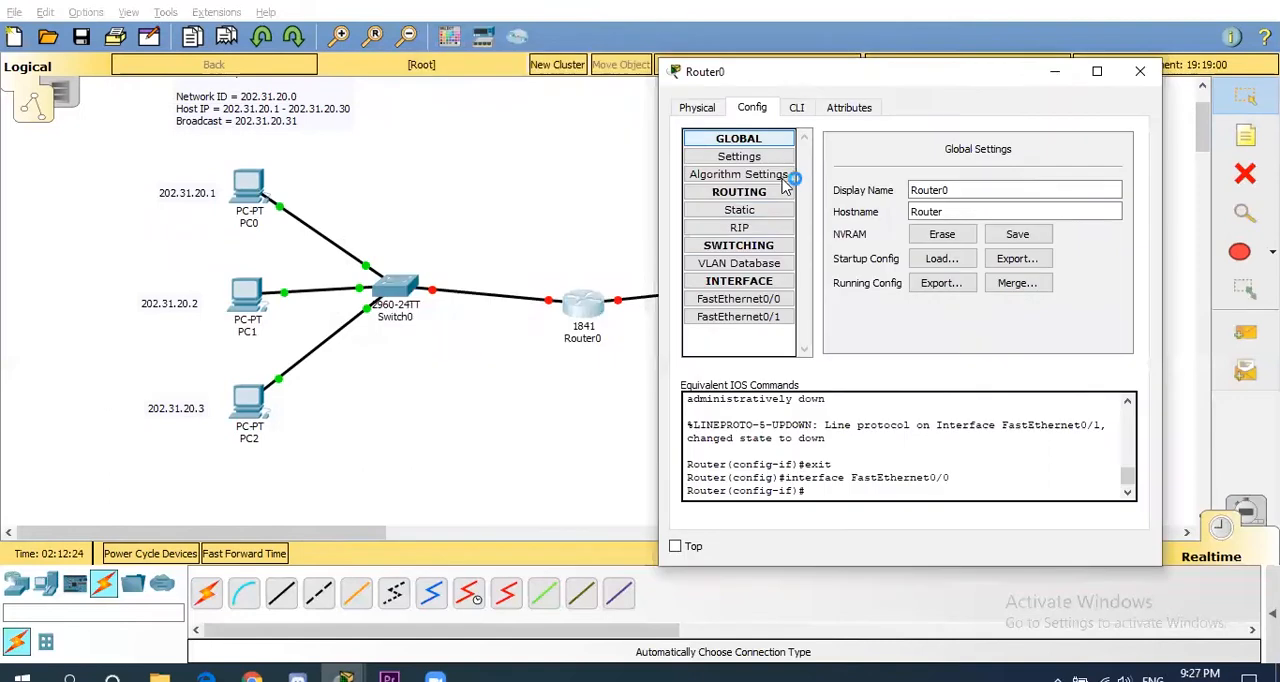
click(761, 302)
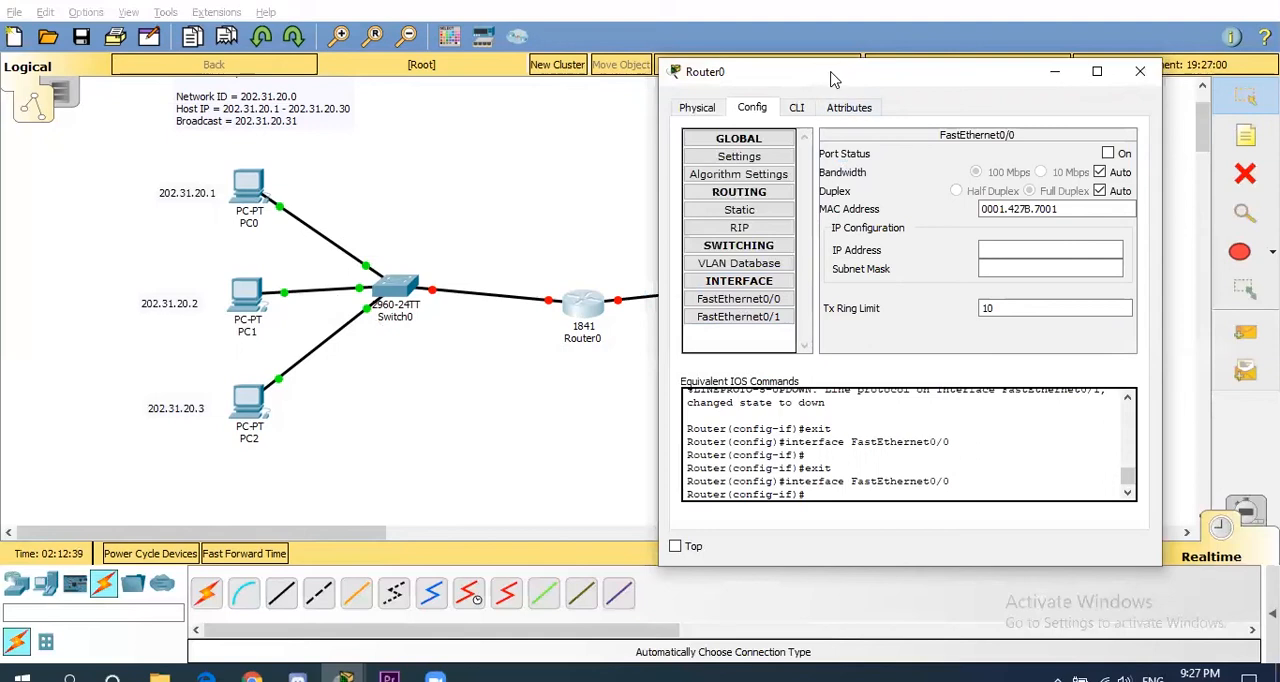
drag(833, 78, 240, 71)
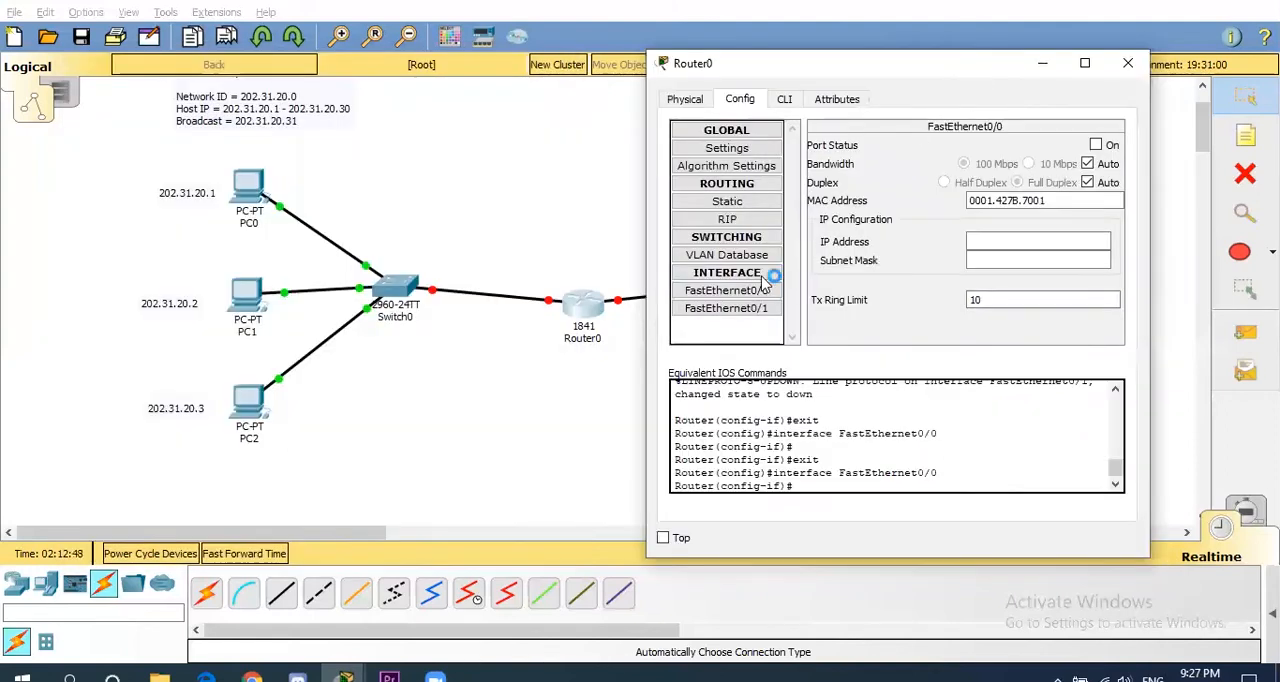
click(736, 290)
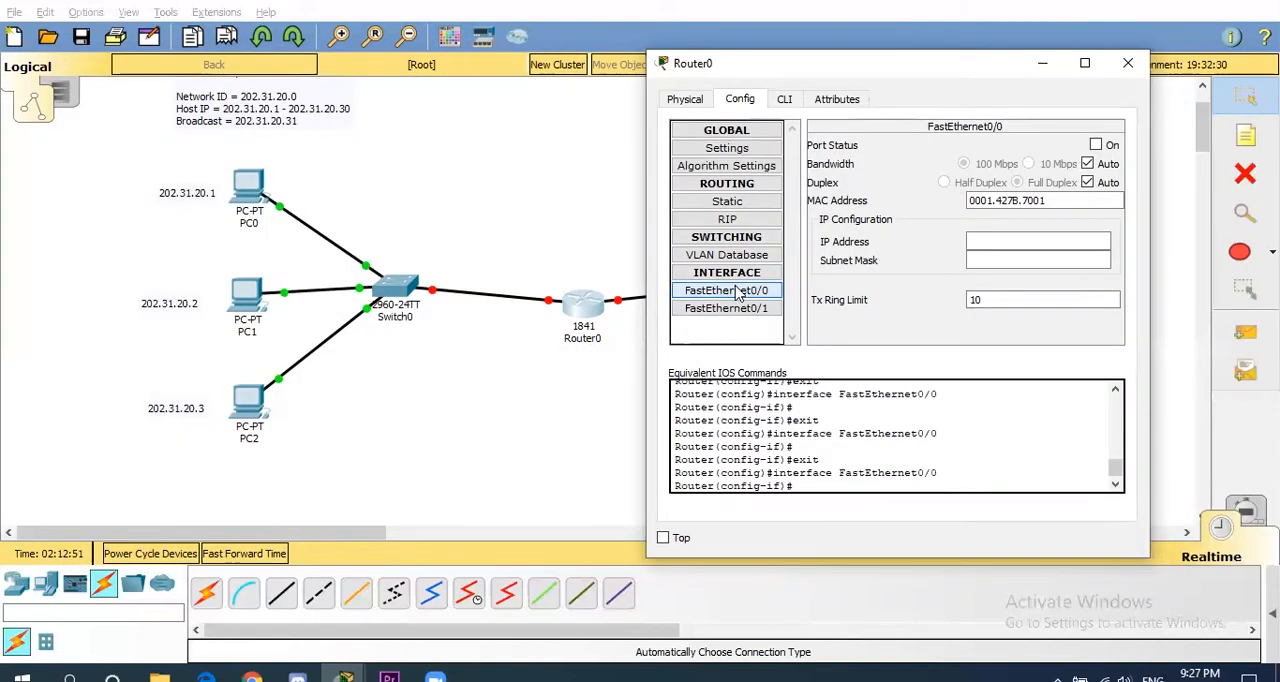
click(982, 240)
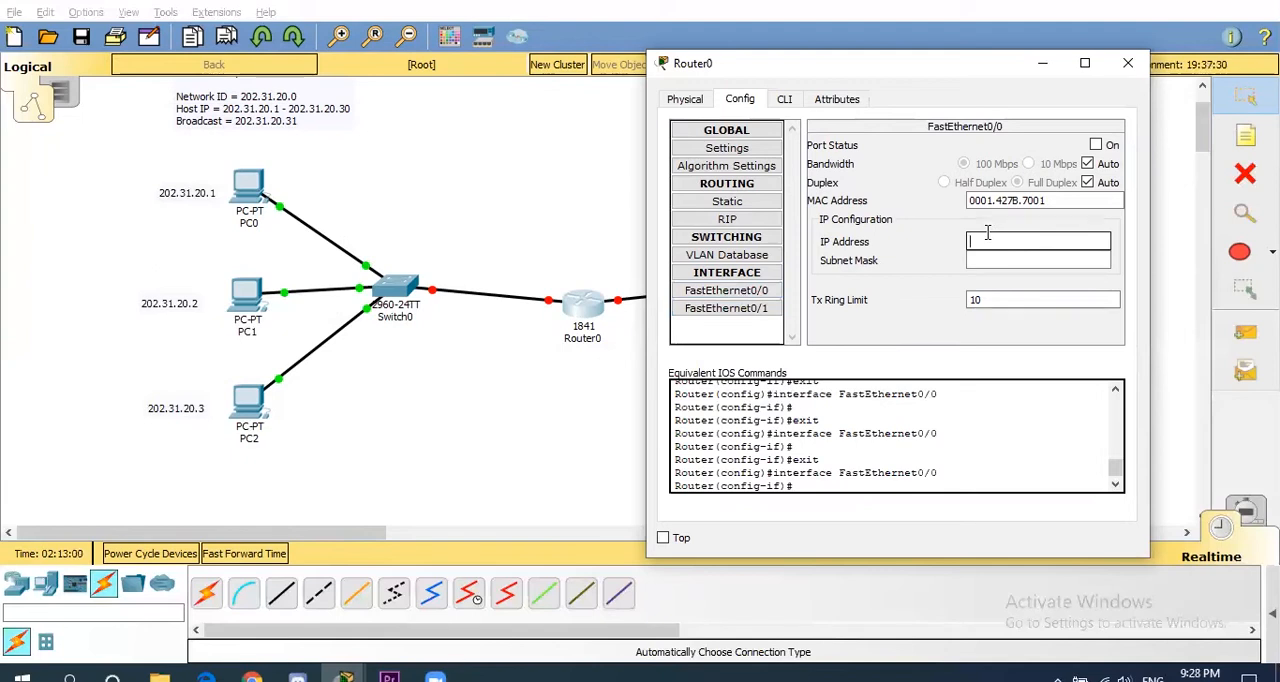
text(202.31.20.30)
click(1050, 261)
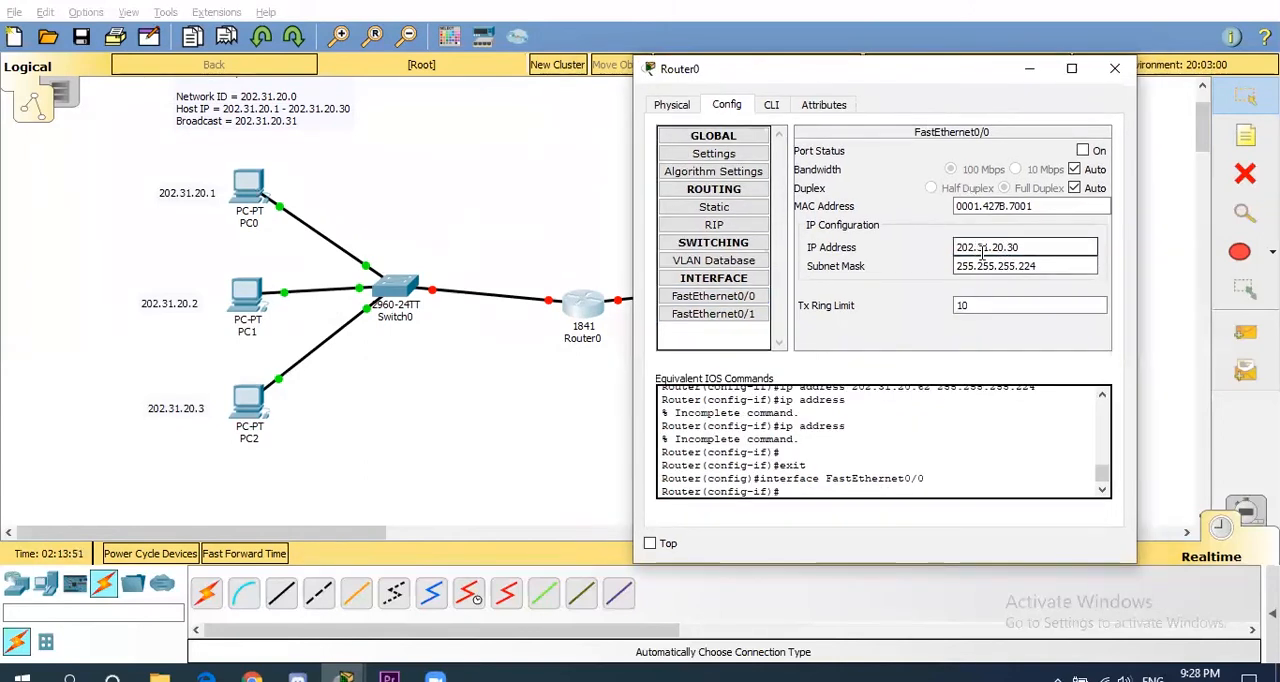
click(1083, 151)
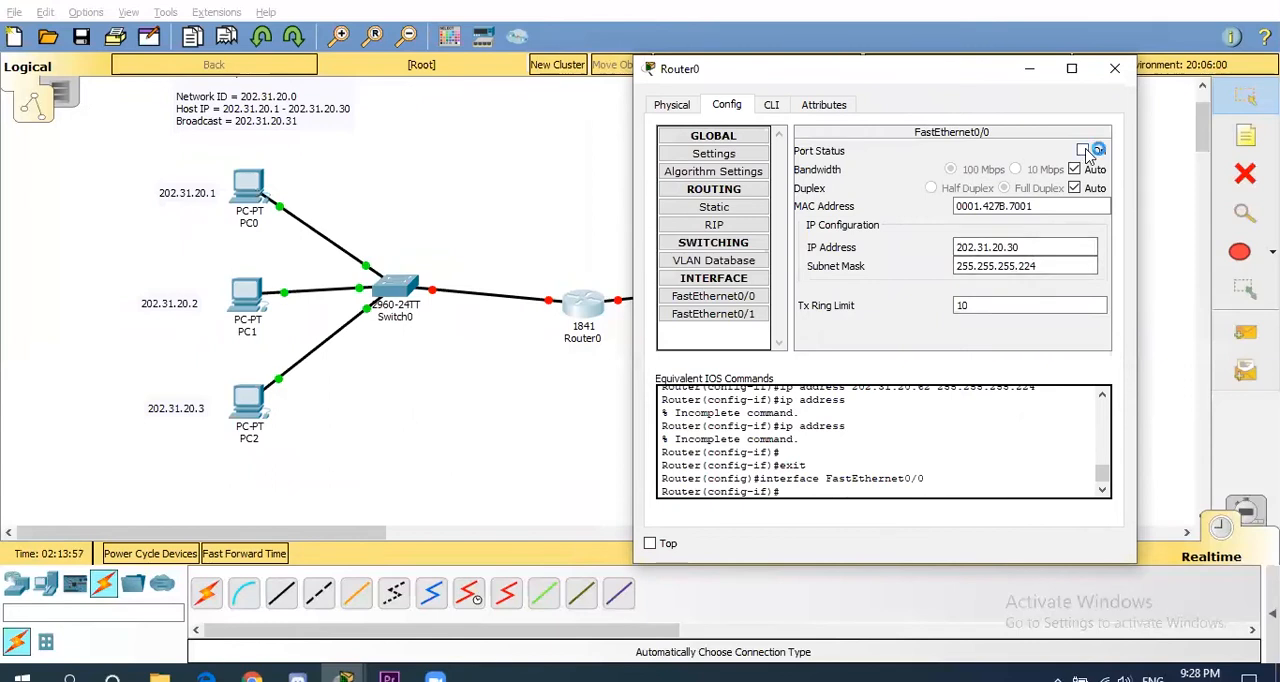
click(1084, 151)
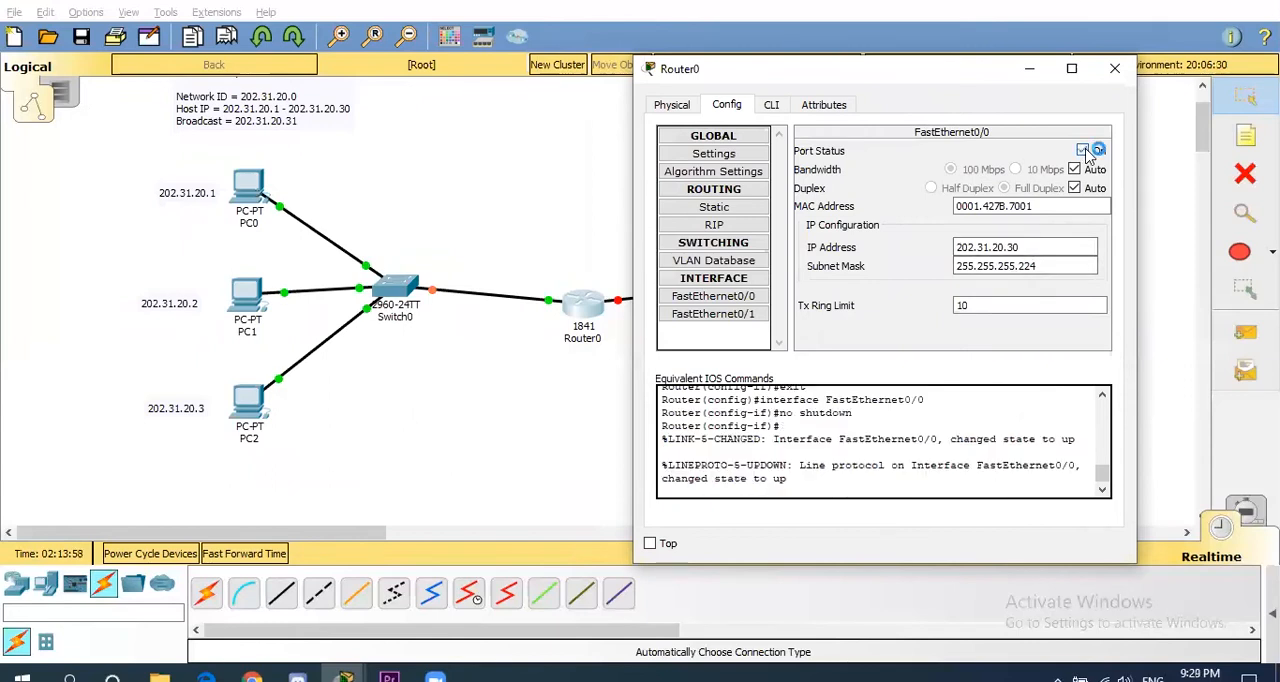
- Configure Router0's FastEthernet0/1 interface with IP address 202.31.20.62 and subnet mask 255.255.255.224, and turn the port on
click(736, 316)
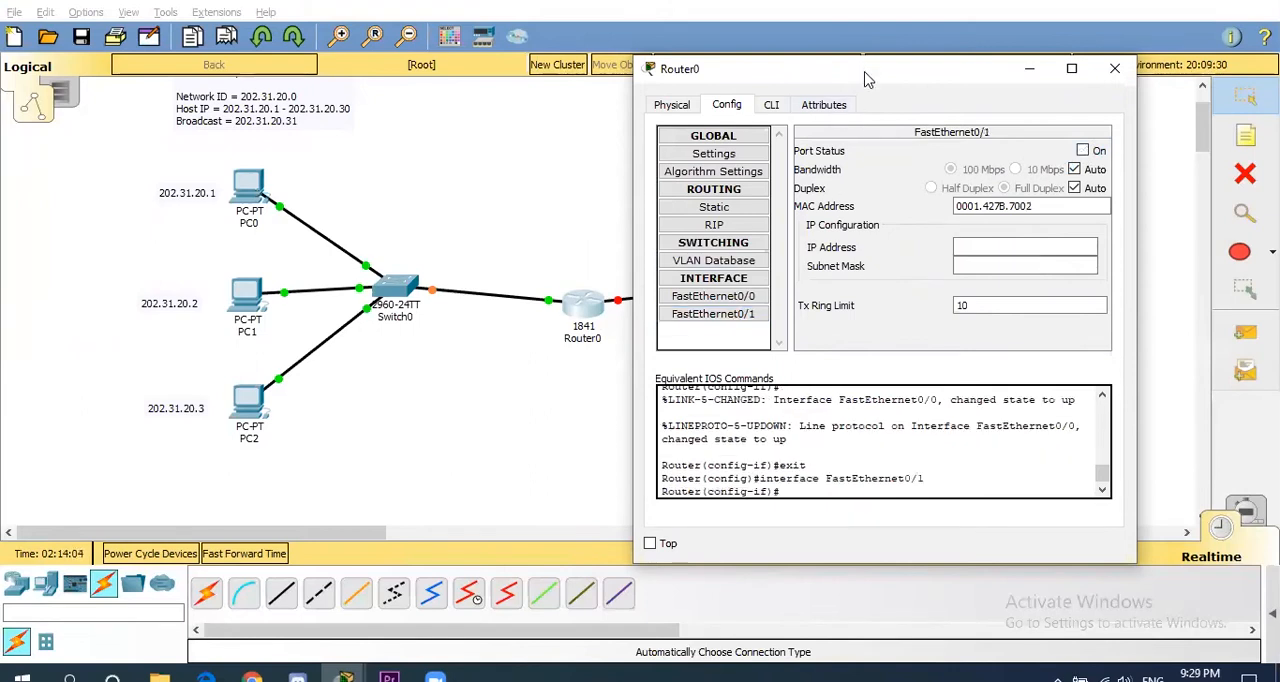
drag(840, 76, 277, 59)
click(421, 227)
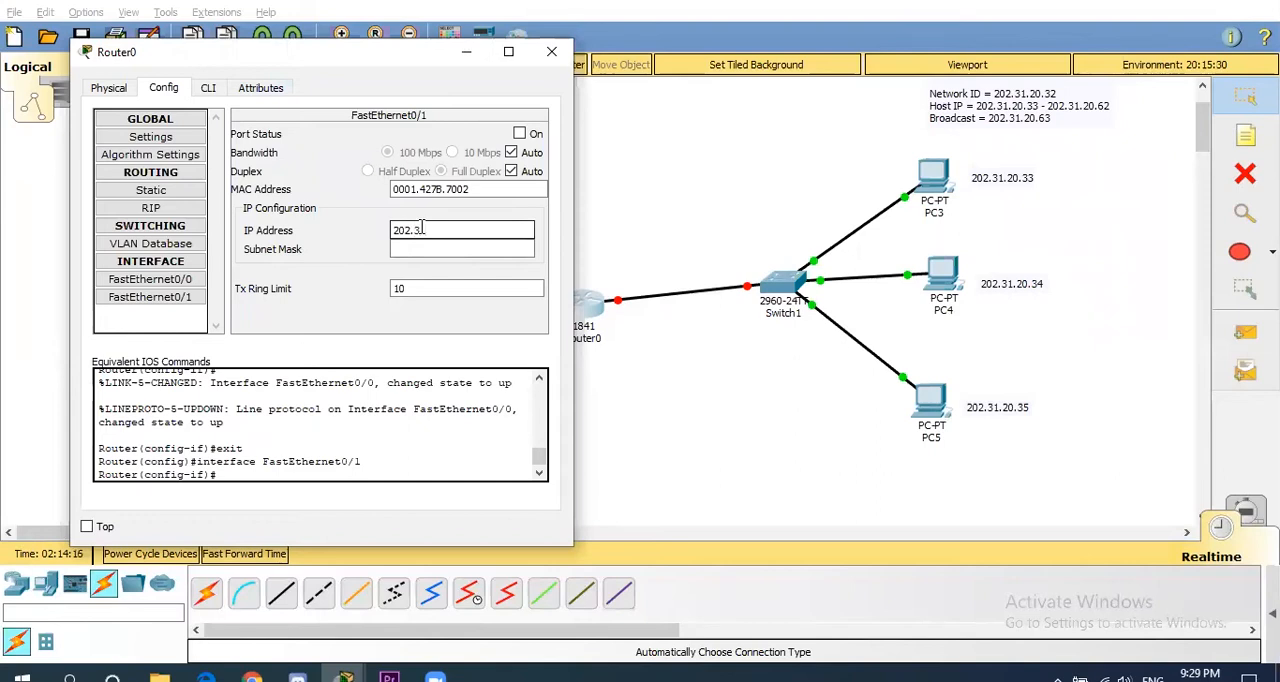
text(62)
click(437, 248)
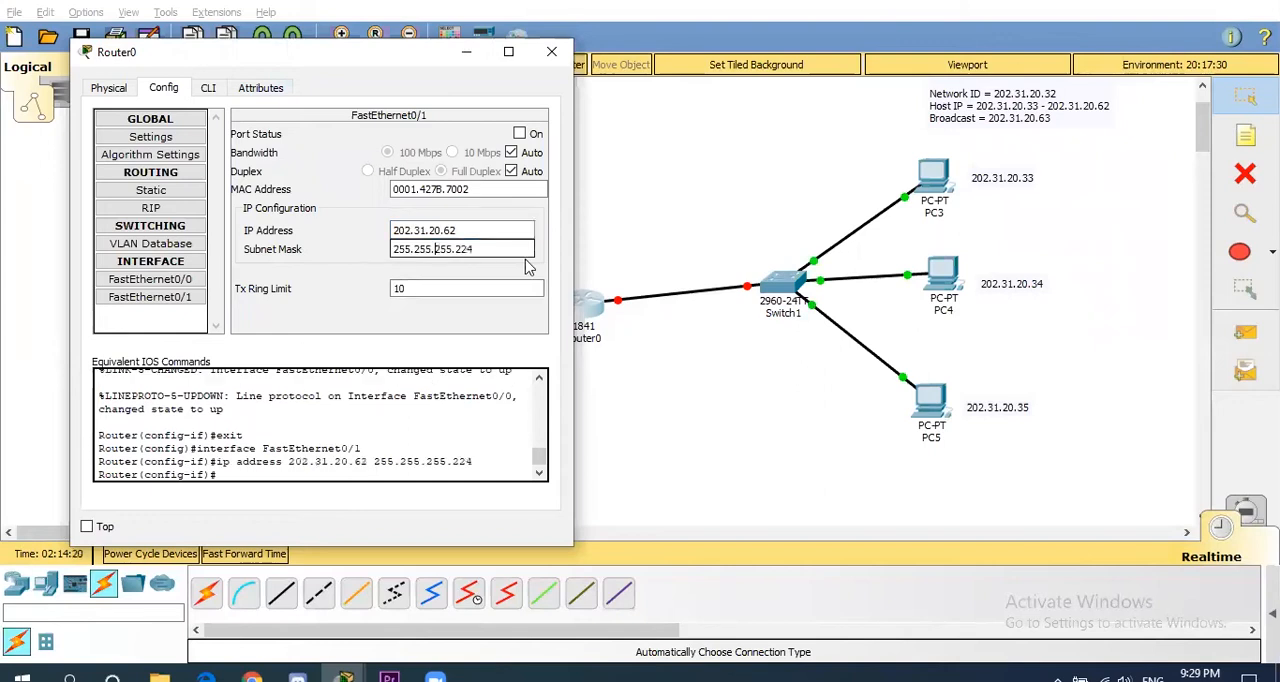
click(520, 135)
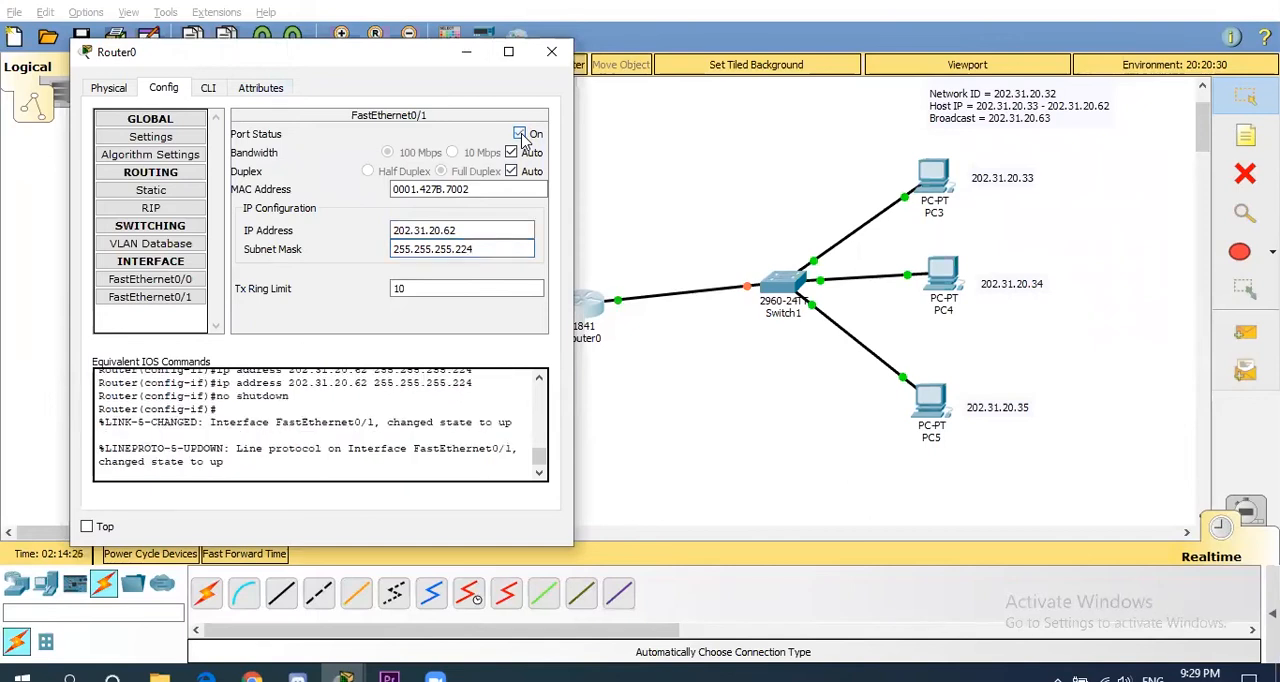
click(551, 51)
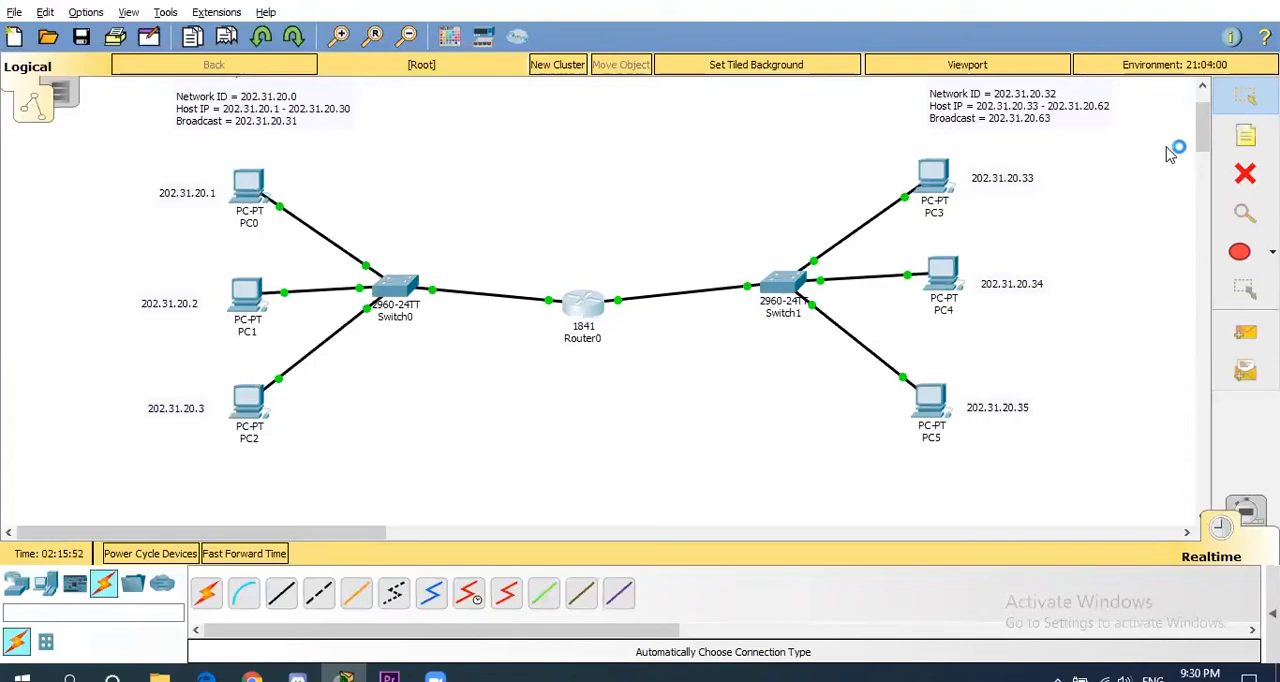
- Label the Switch0–Router0 link with the note 202.31.20.30 and the Router0–Switch1 link with 202.31.20.62
click(1243, 139)
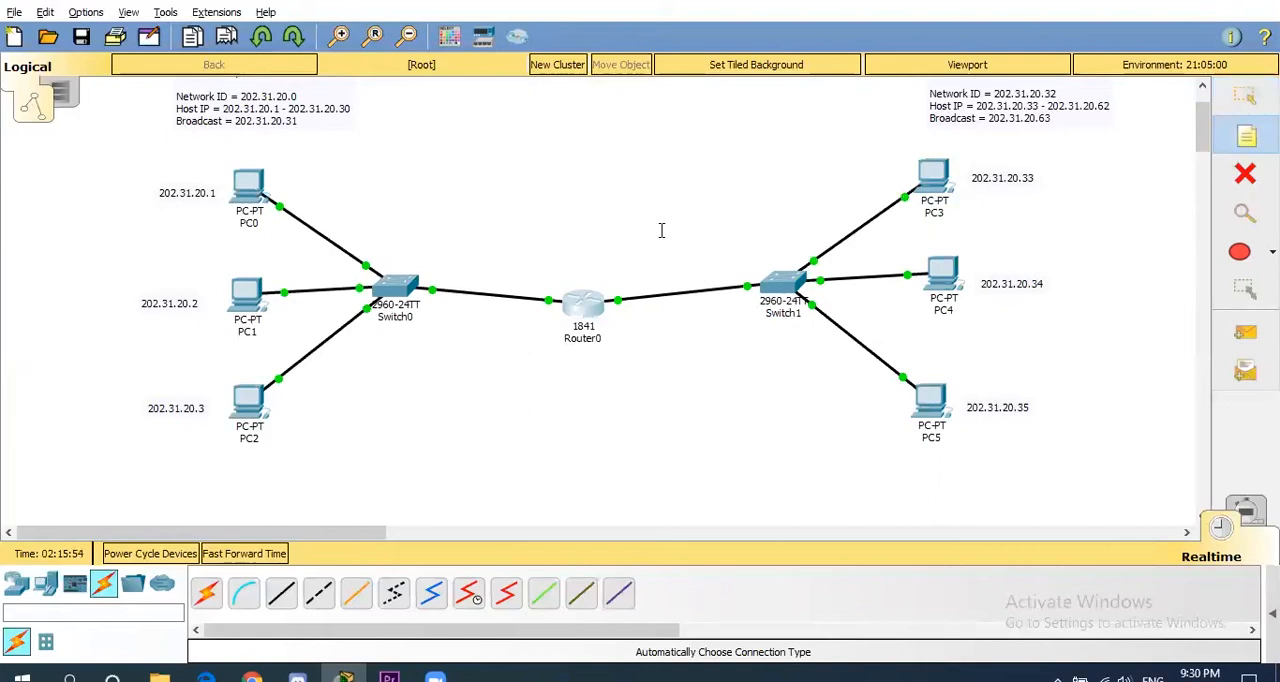
click(448, 263)
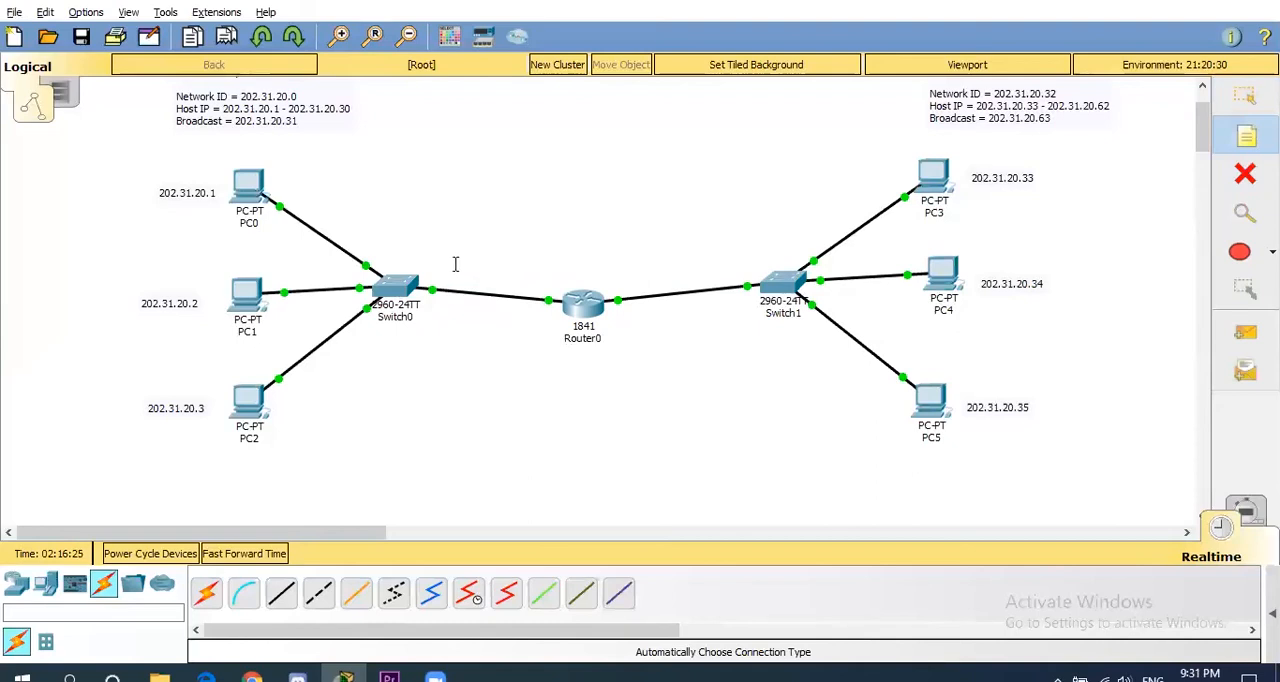
click(455, 263)
text(202.31.20.30)
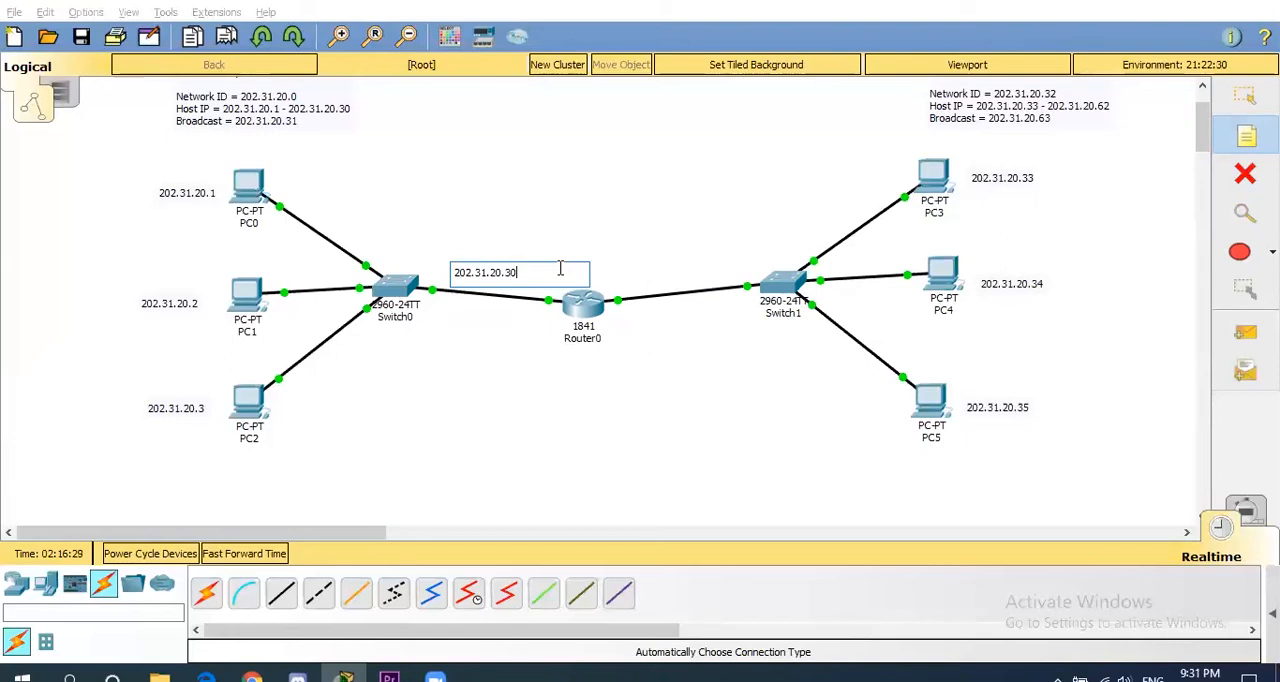
click(628, 270)
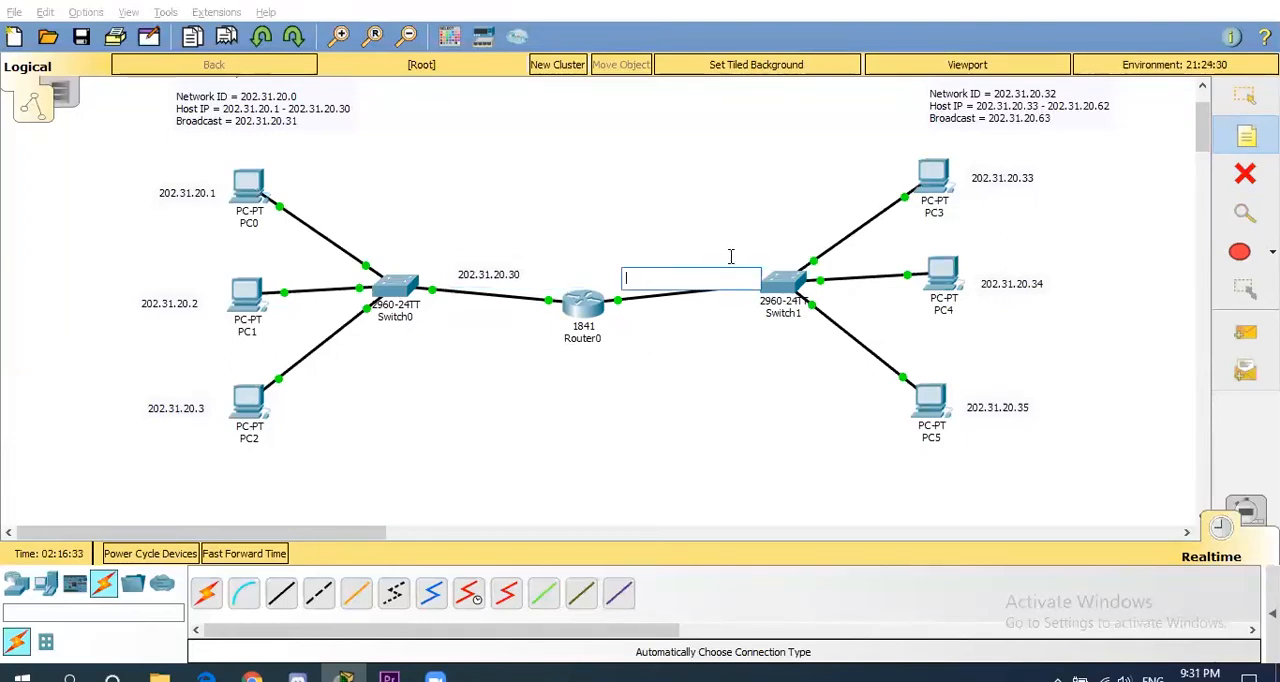
text(202.31.20.62)
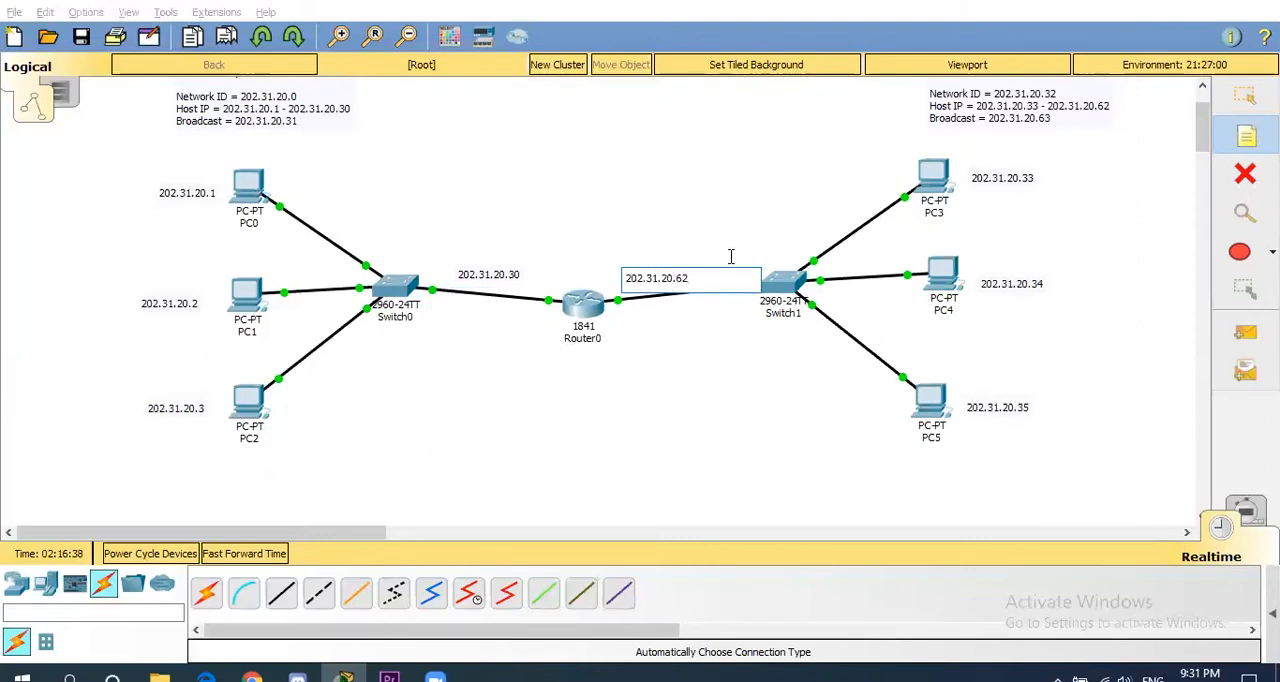
key(Escape)
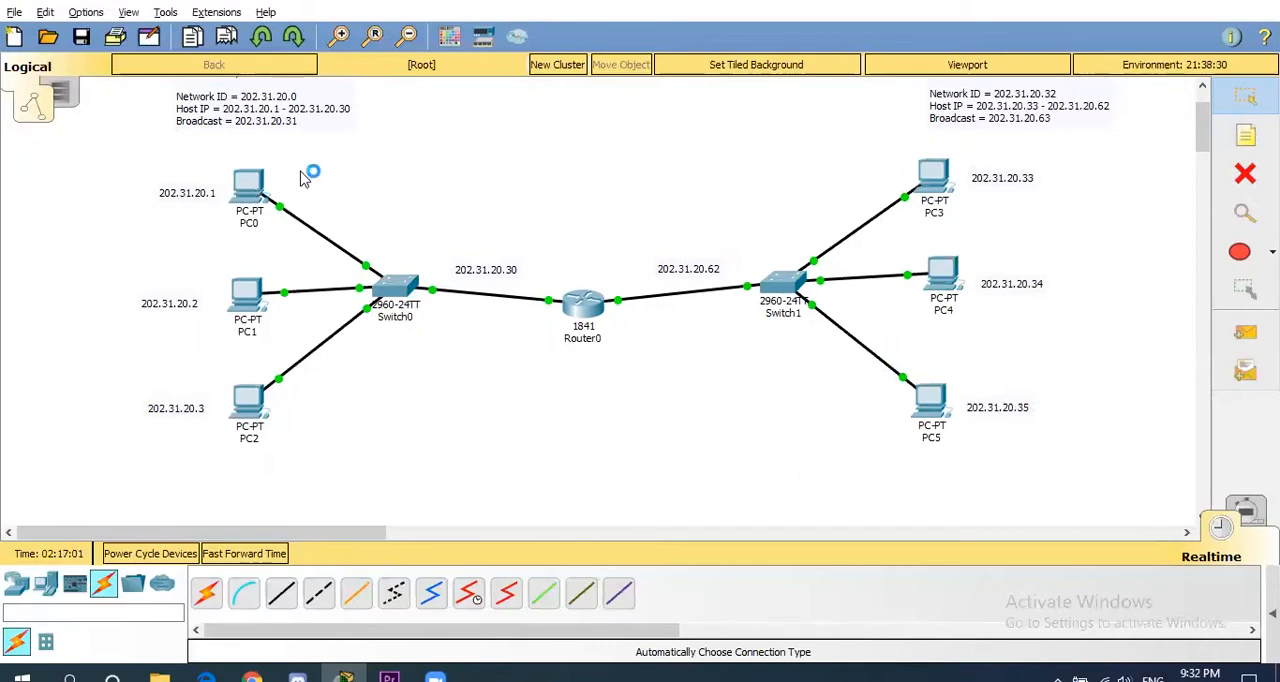
mouse_move(253, 184)
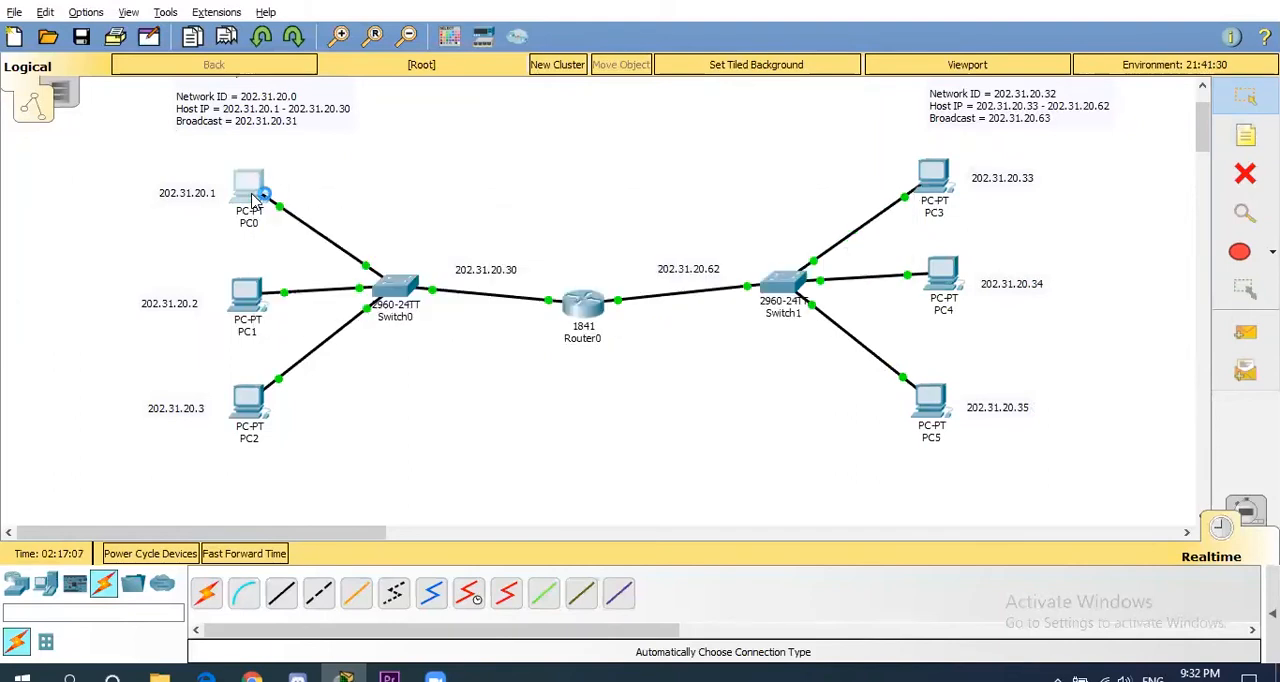
- Set PC0's default gateway to 202.31.20.30 in its IP configuration and close the PC0 window
click(252, 200)
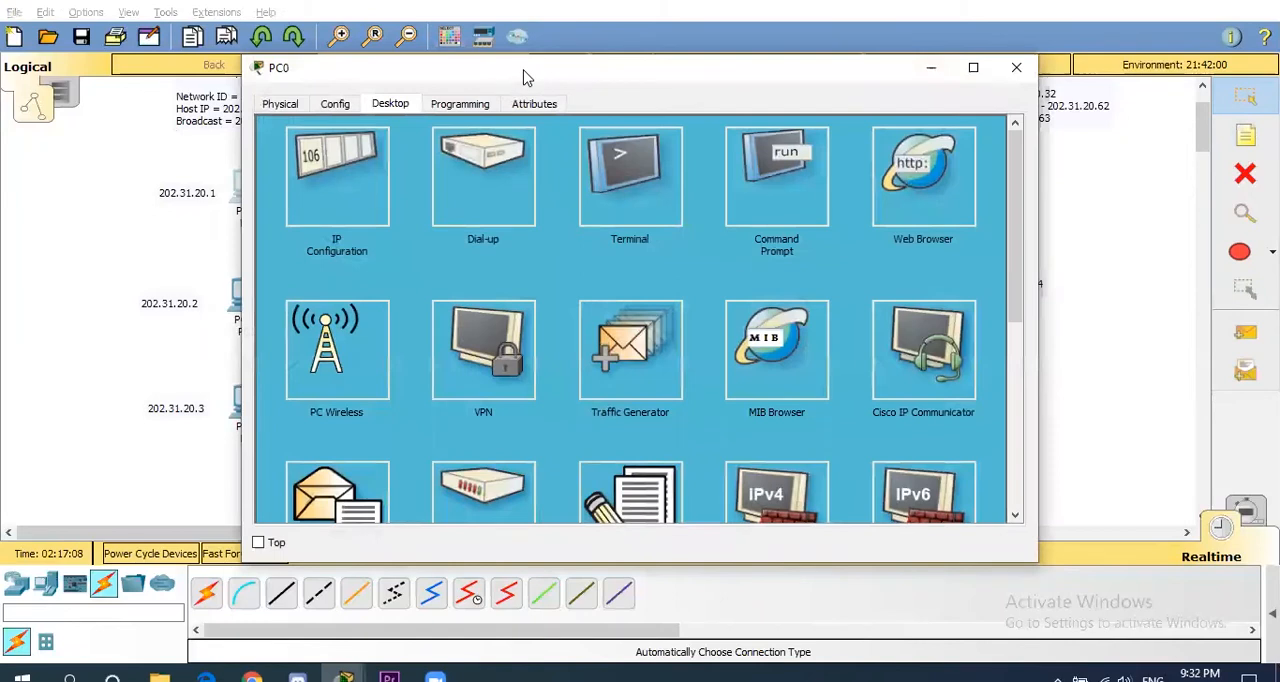
drag(527, 77, 761, 79)
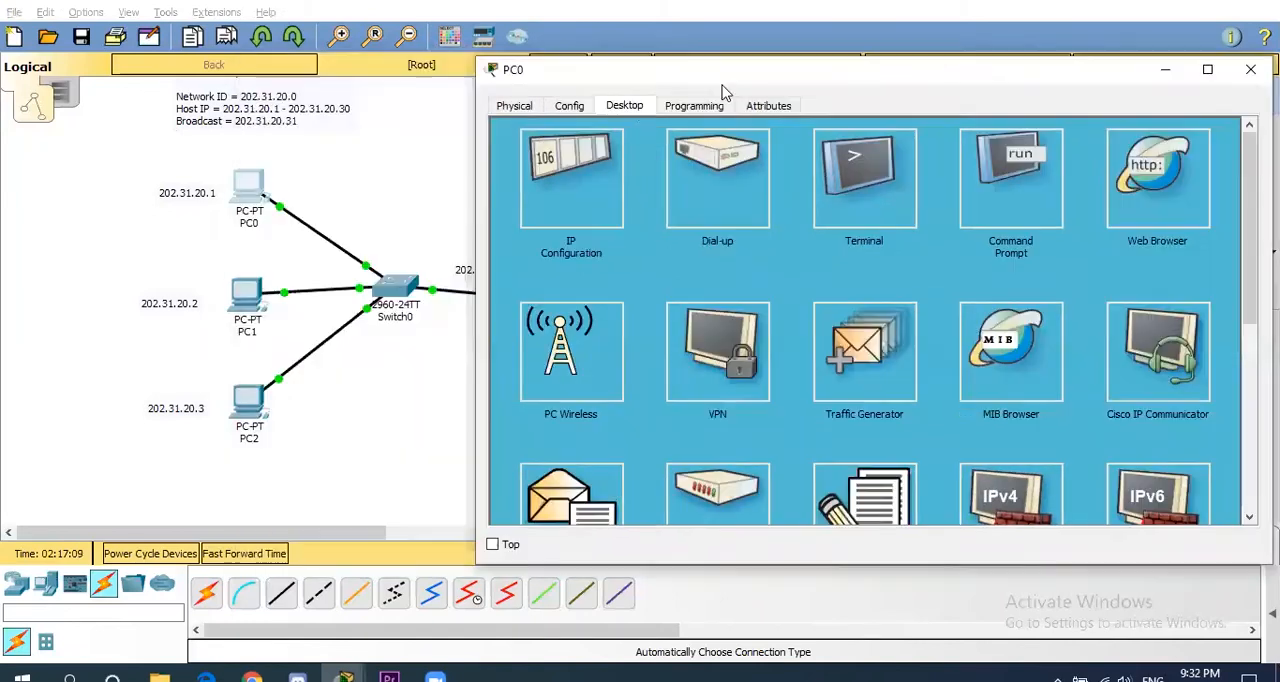
click(577, 193)
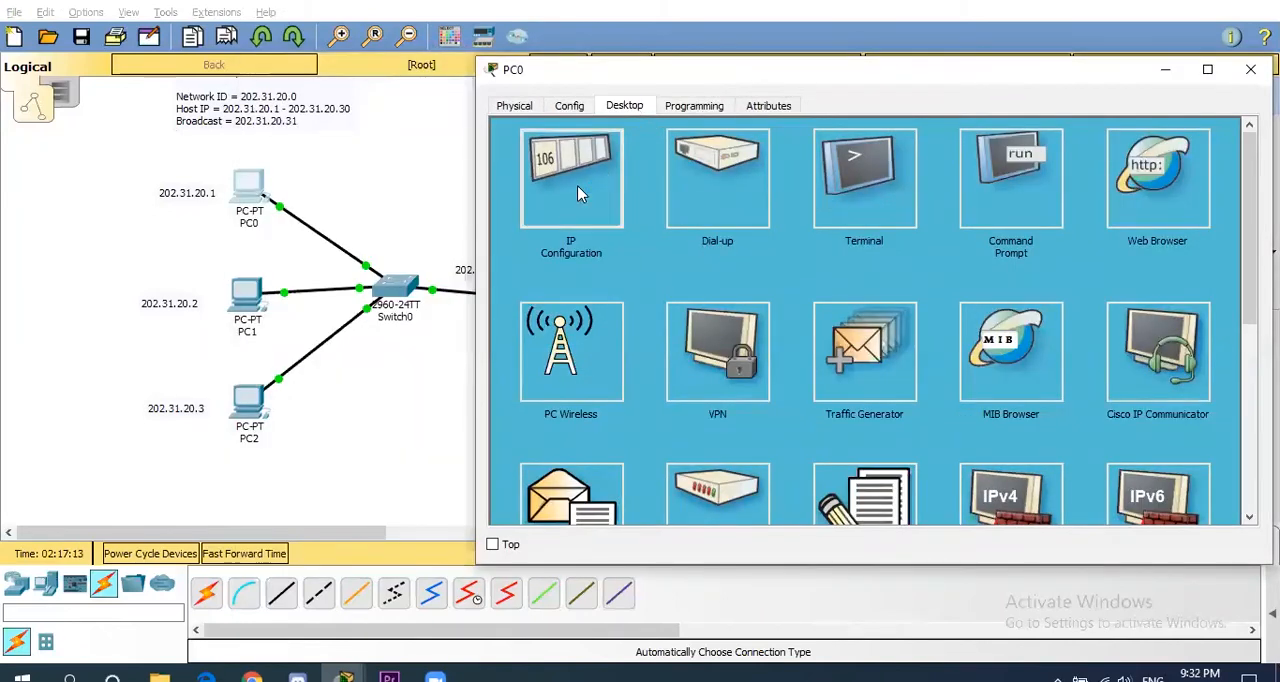
click(782, 258)
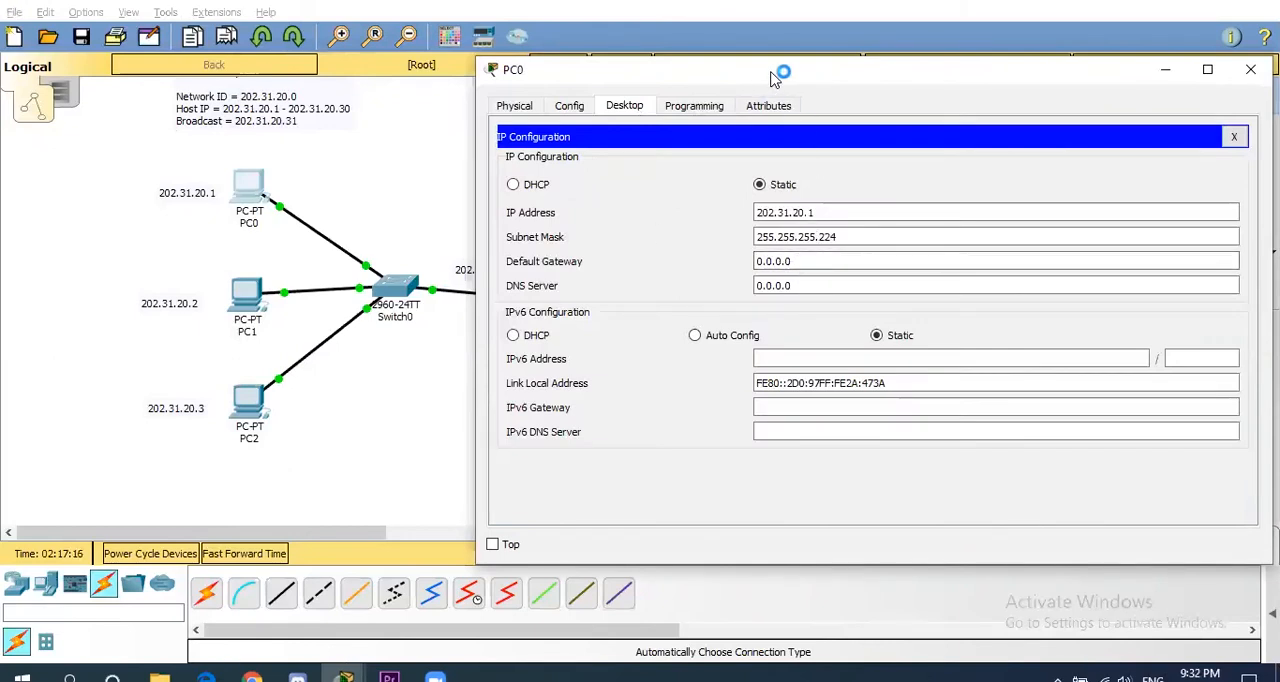
drag(776, 78, 834, 72)
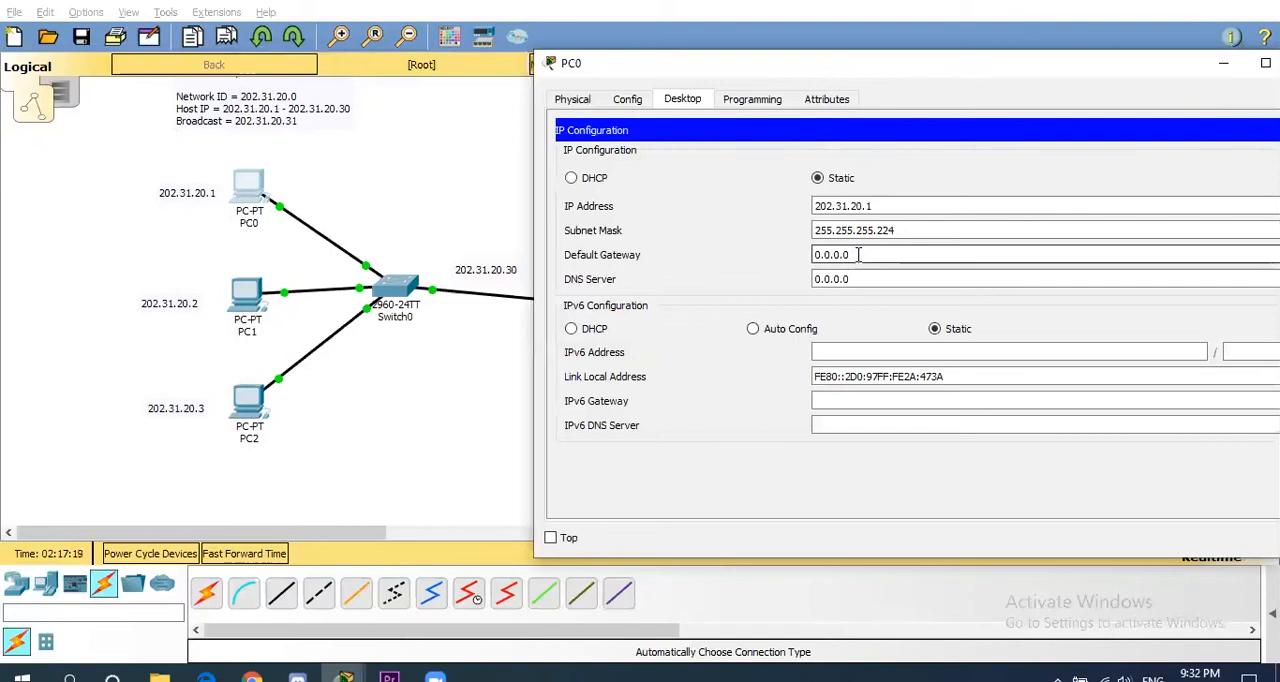
drag(858, 254, 766, 256)
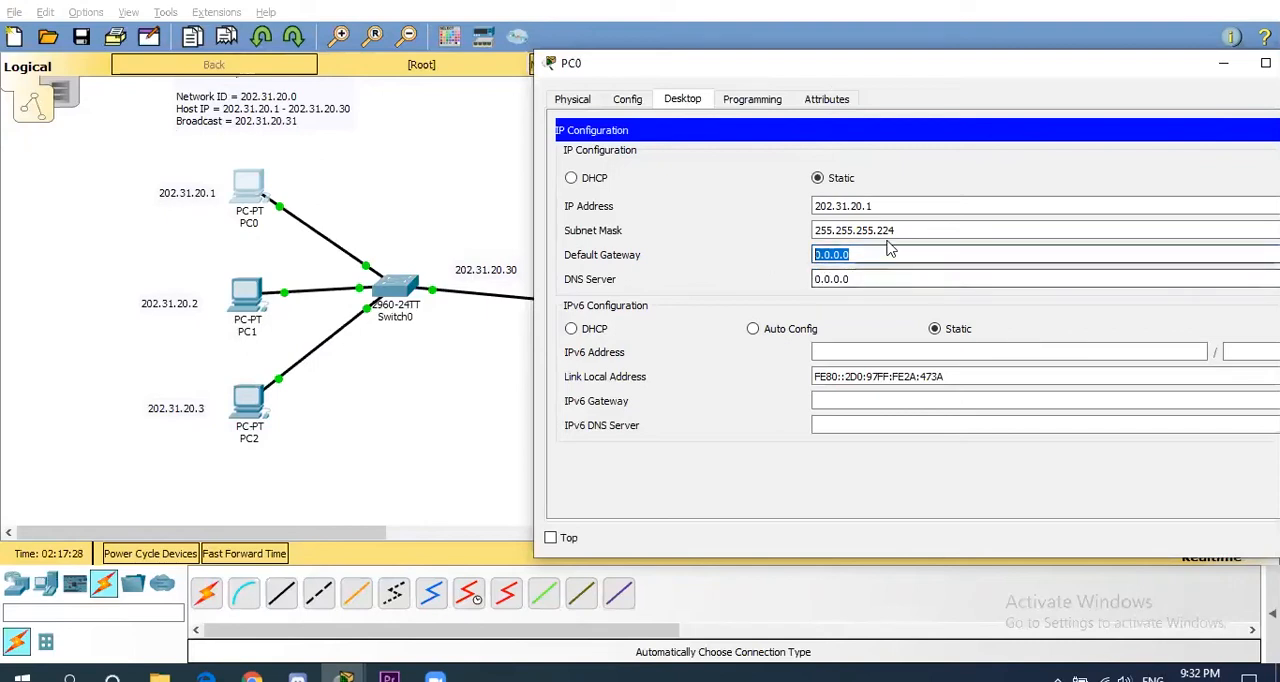
text(202.31.20.30)
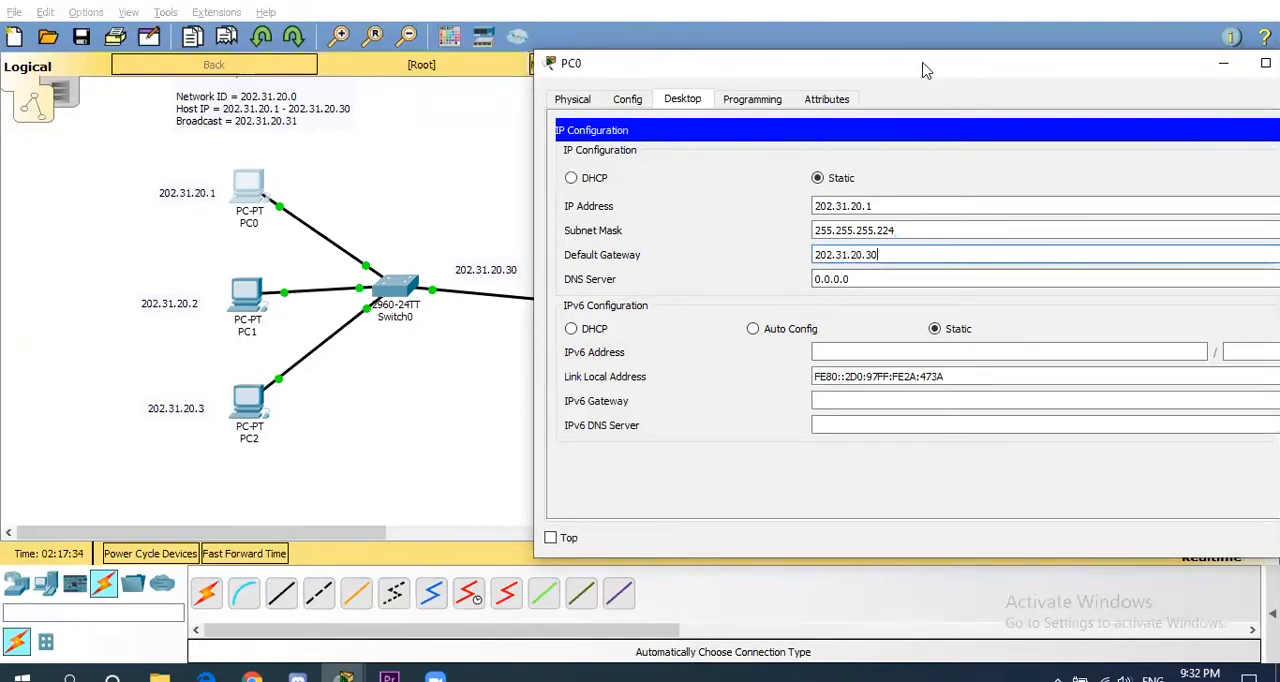
drag(924, 70, 803, 100)
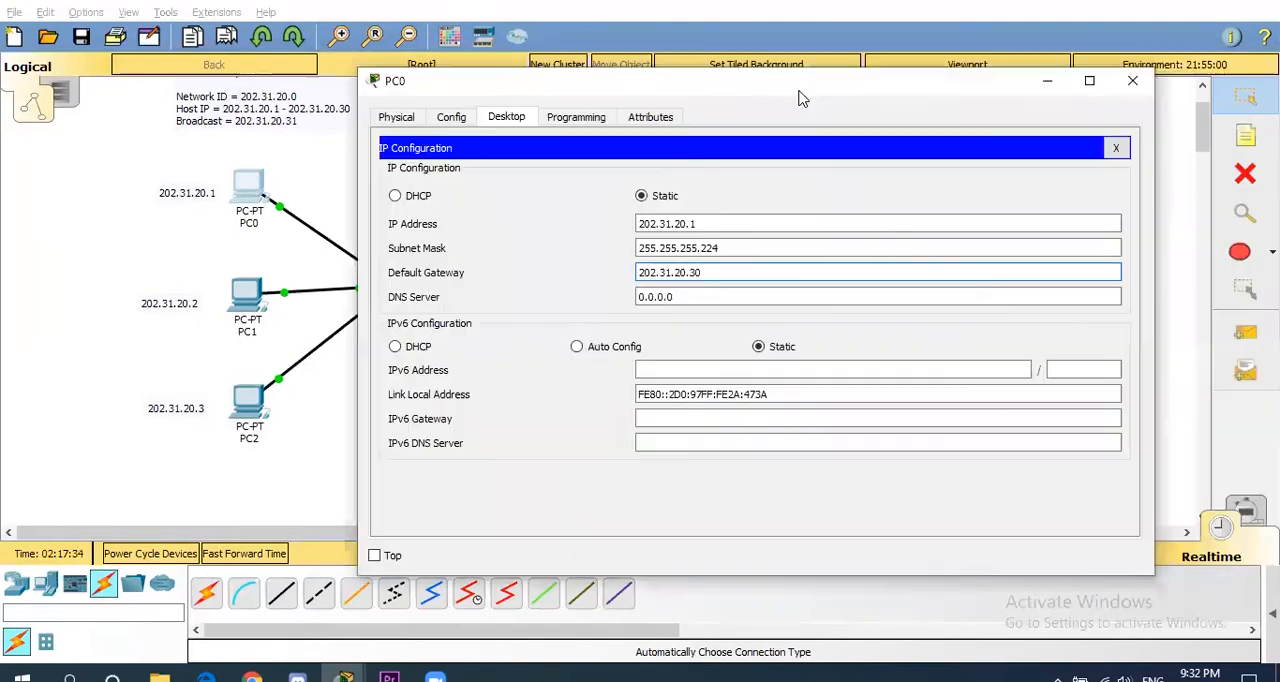
click(1129, 79)
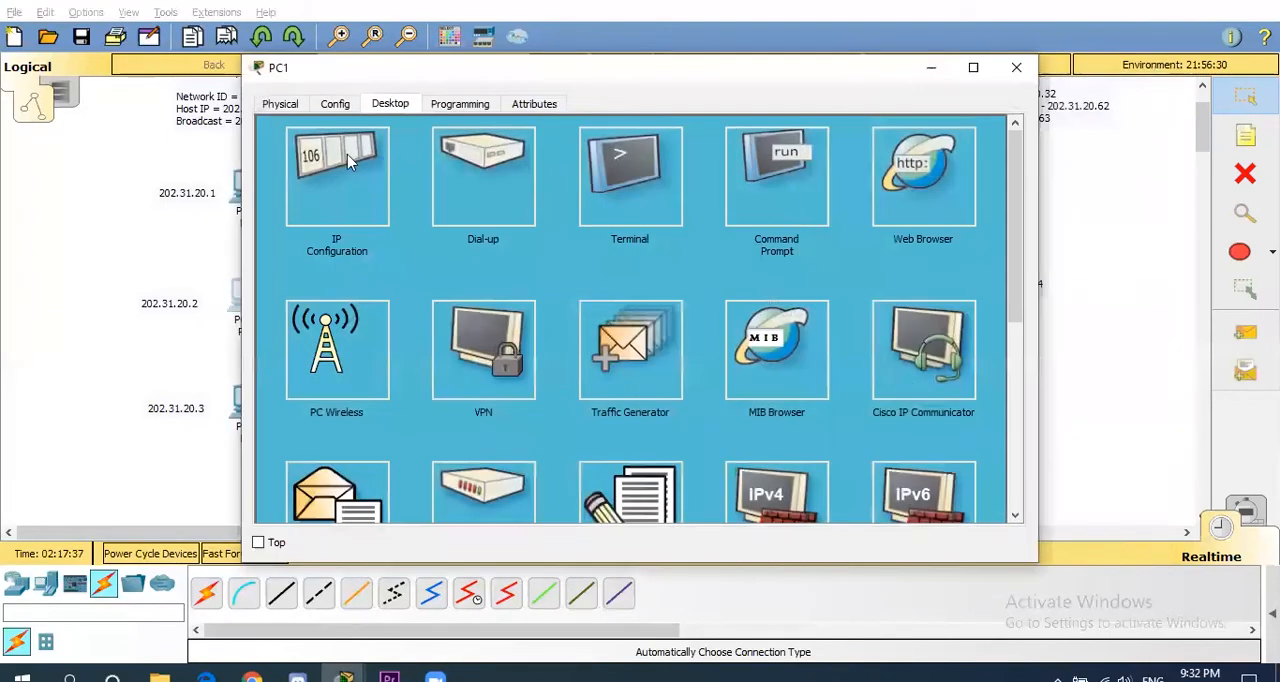
- Set PC1's default gateway to 202.31.20.30, copy that address, and close the PC1 window
click(350, 160)
triple_click(544, 264)
text(202.31.20.30)
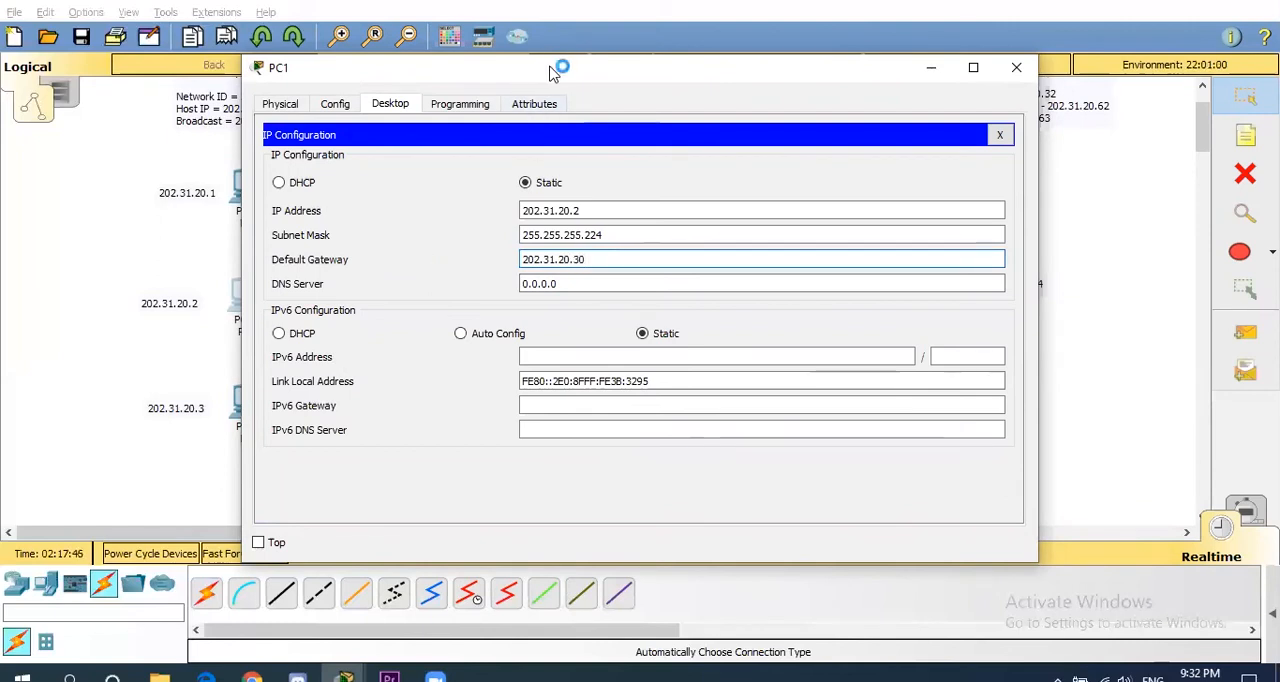
drag(549, 73, 670, 53)
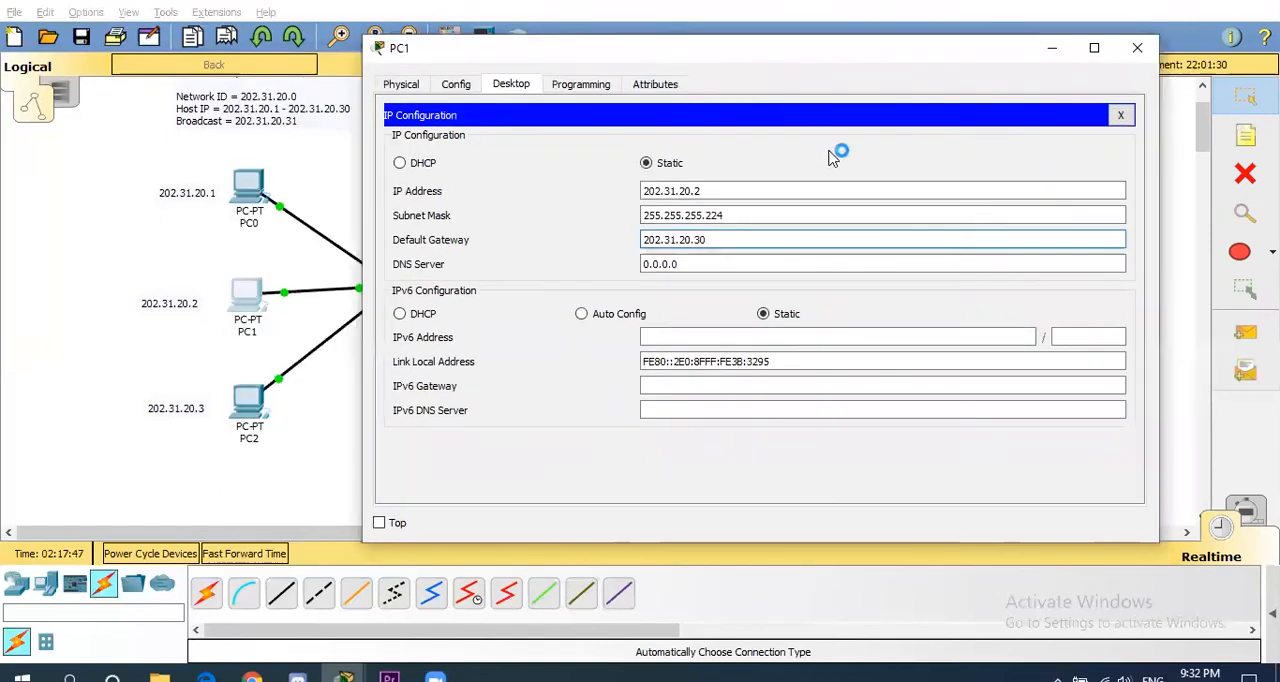
drag(770, 250, 460, 224)
key(ctrl+c)
click(1137, 48)
- Paste the copied gateway address 202.31.20.30 as PC2's default gateway and close the PC2 window
click(248, 402)
click(357, 170)
drag(600, 259, 360, 265)
key(ctrl+v)
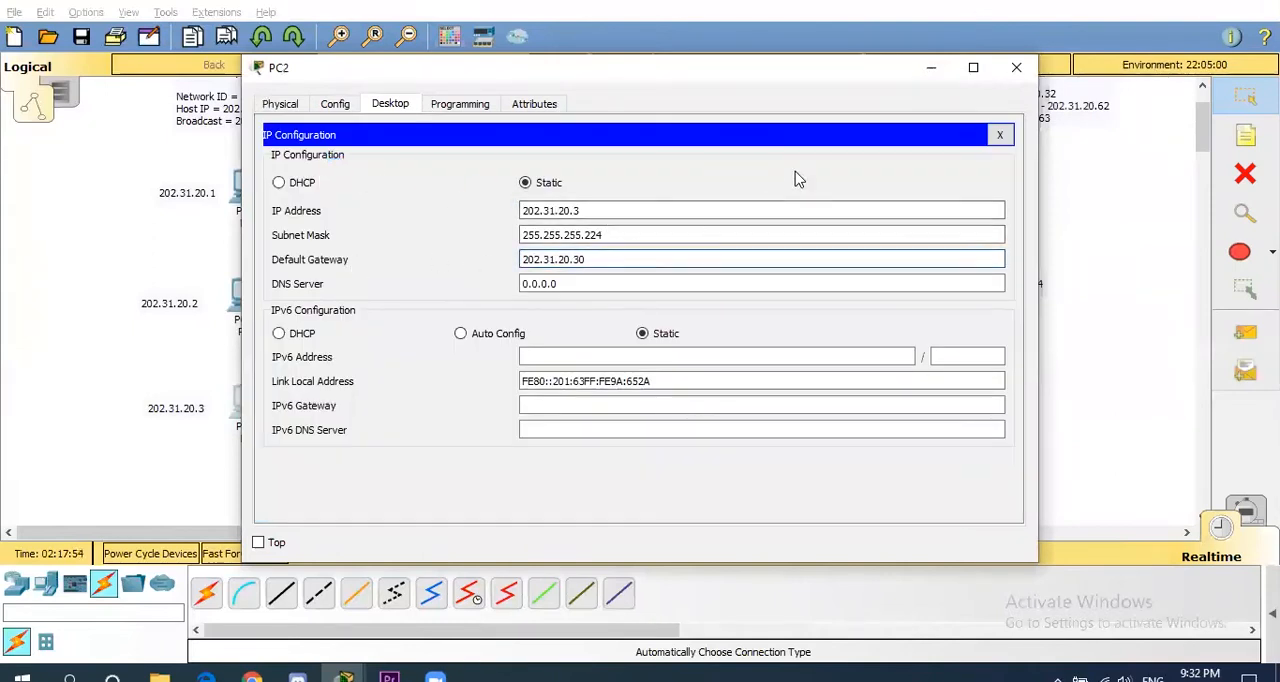
click(1016, 67)
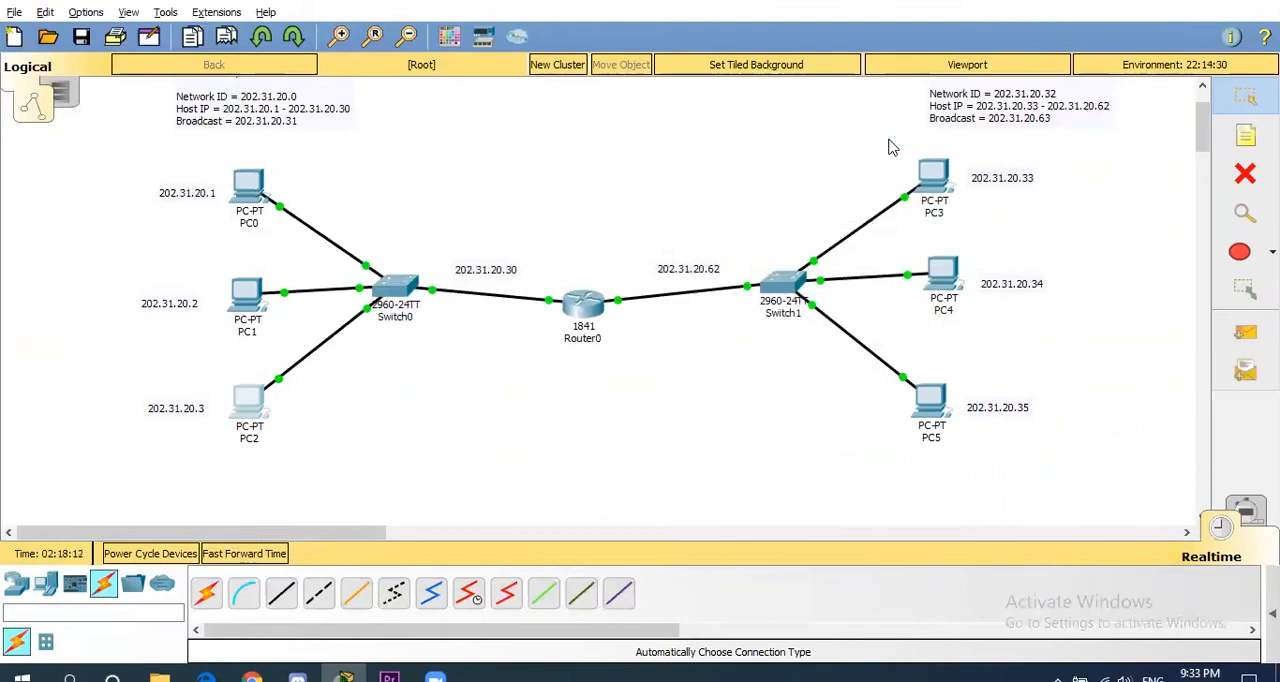
- Set PC3's default gateway to 202.31.20.62, copy that address, and close the PC3 window
click(933, 178)
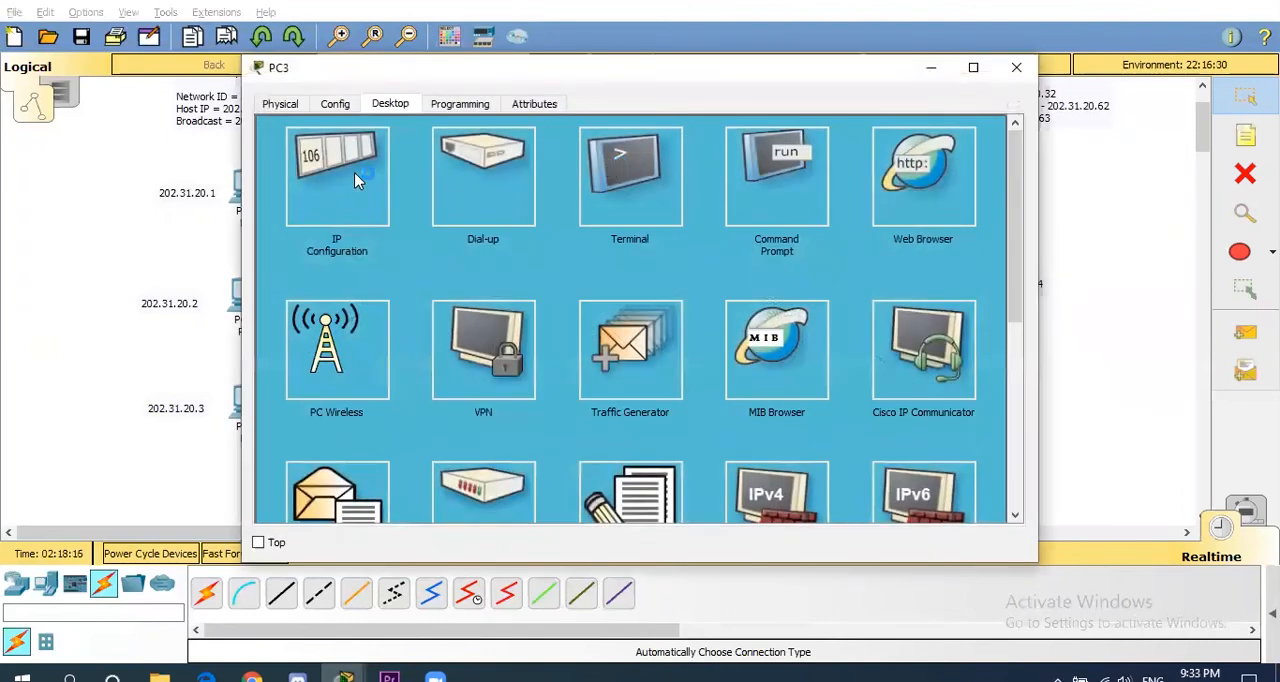
click(354, 177)
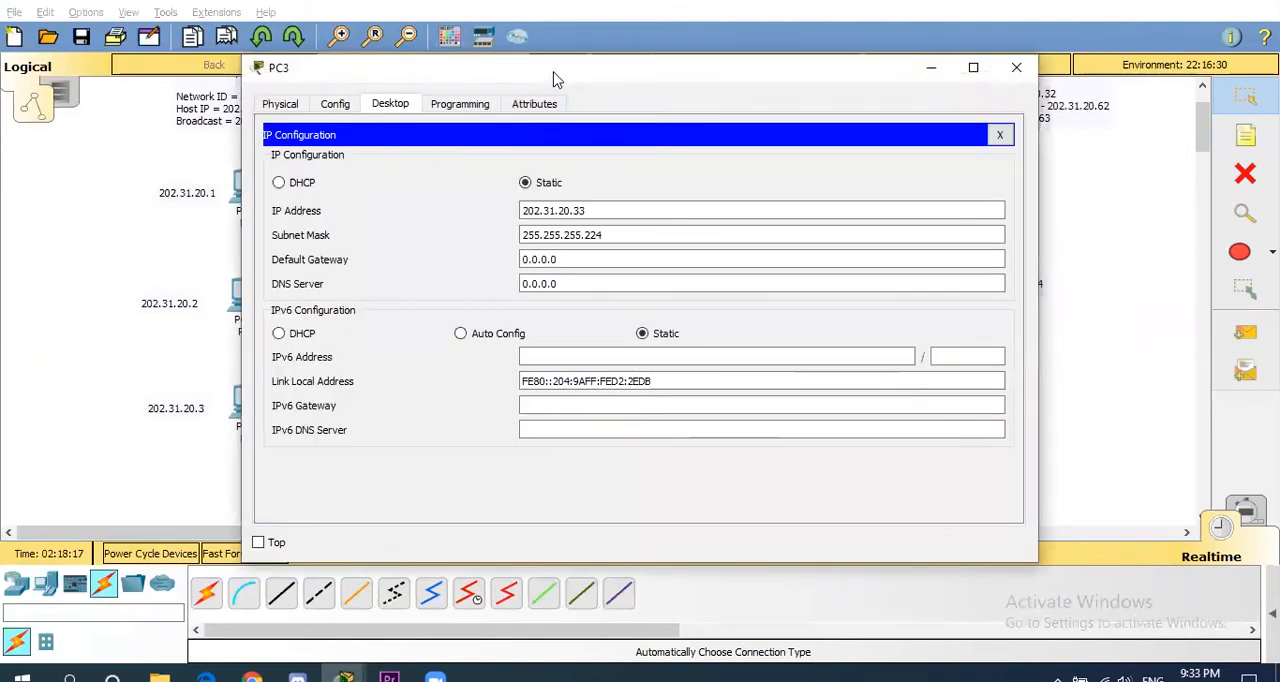
drag(557, 79, 163, 82)
drag(197, 262, 106, 262)
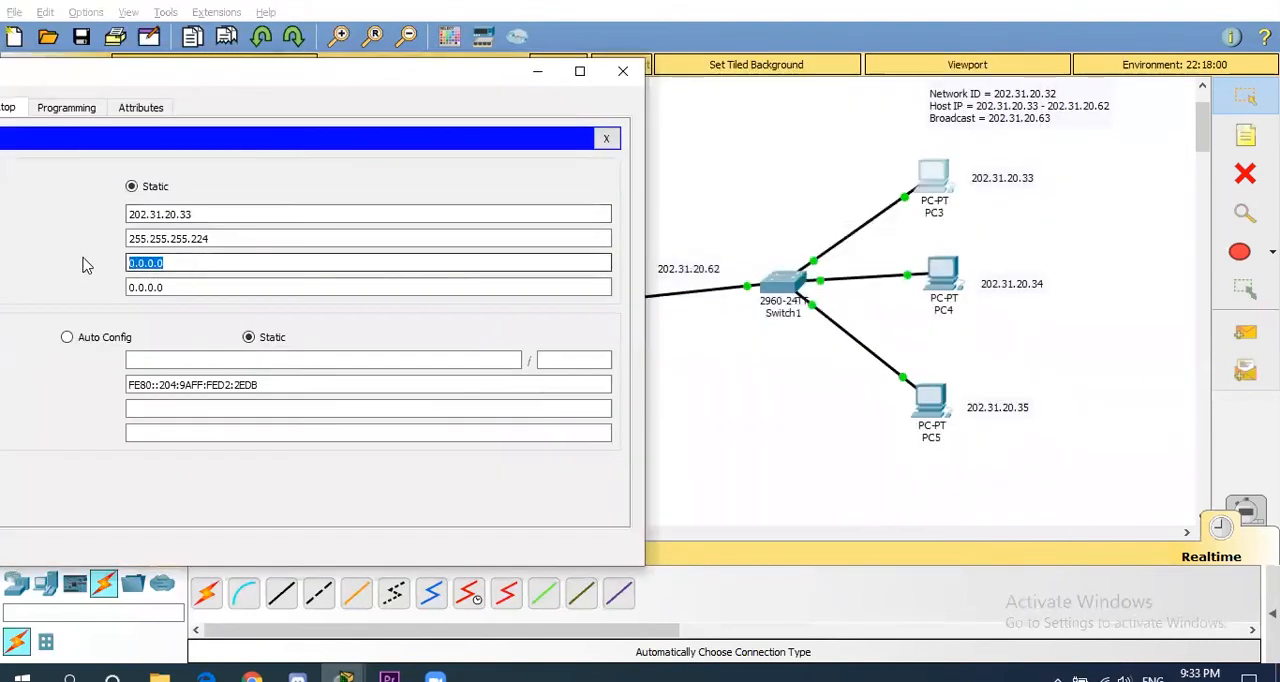
text(202.31.20.)
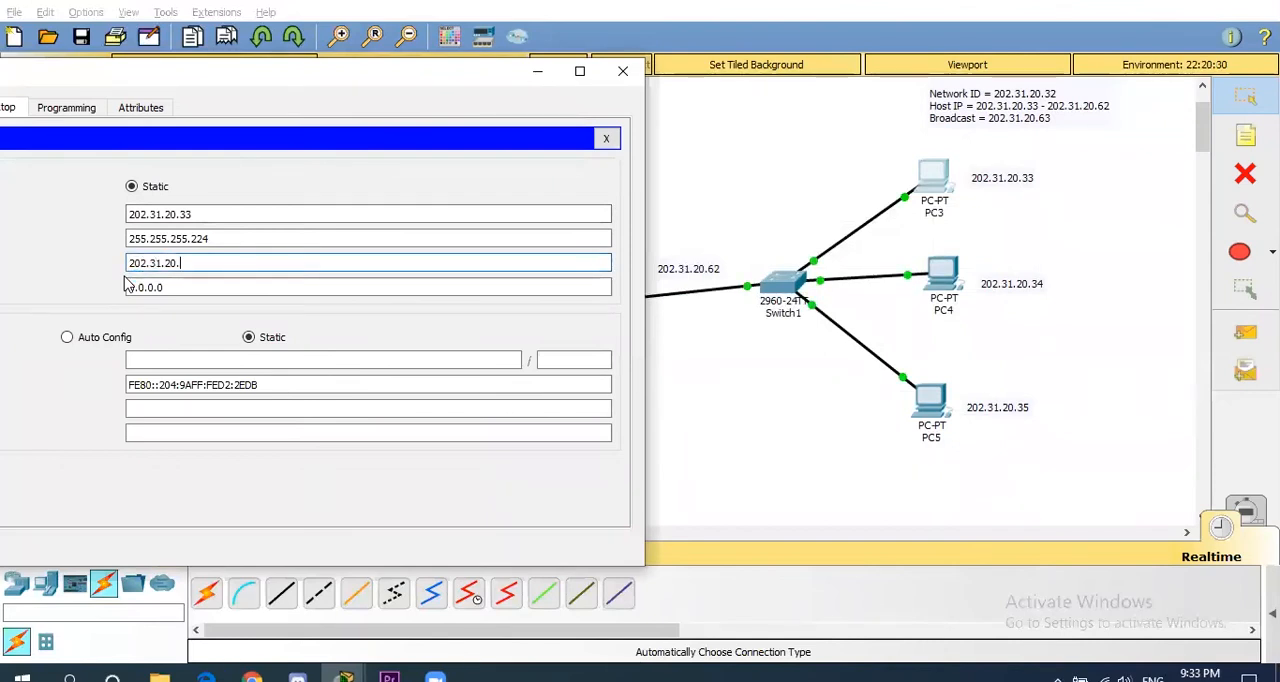
text(62)
drag(192, 262, 83, 268)
key(ctrl+c)
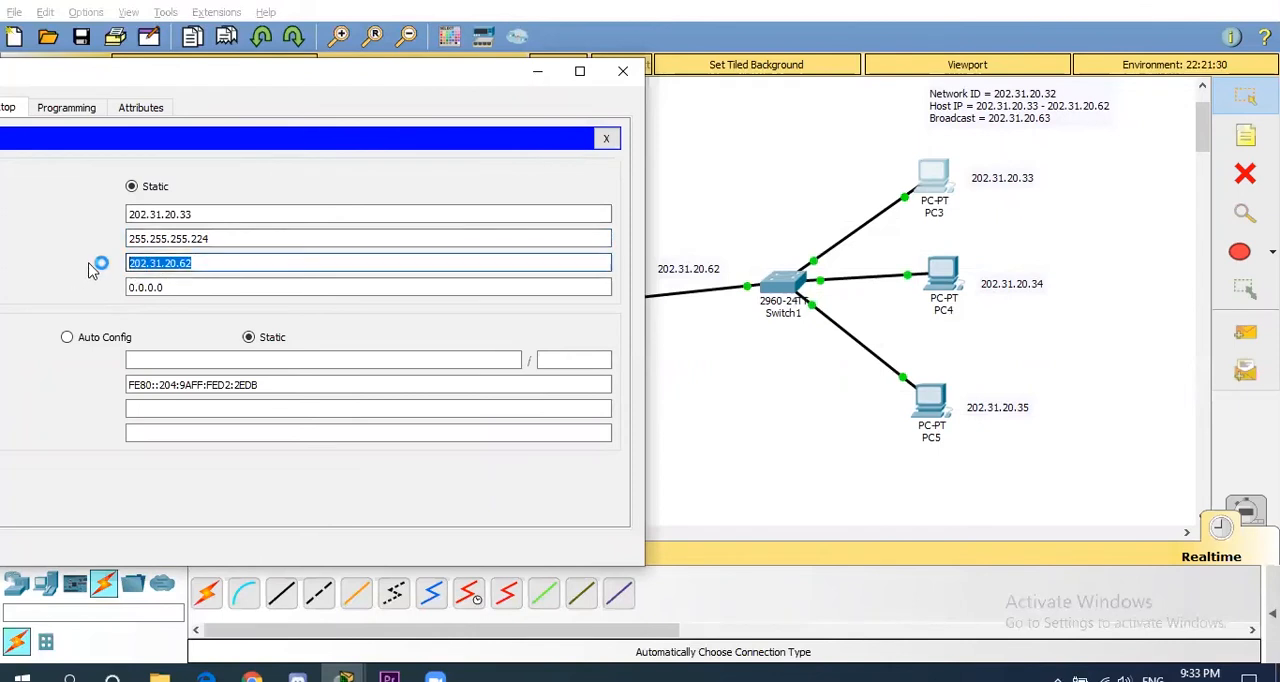
click(622, 71)
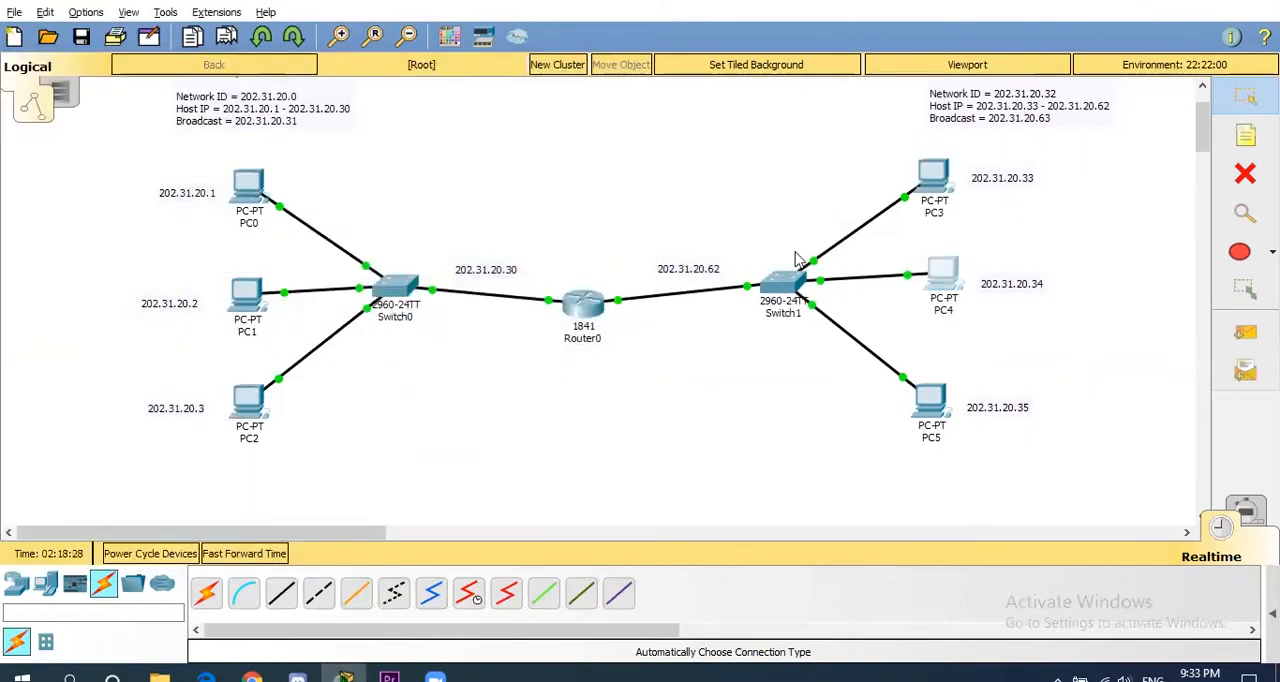
- Paste the copied gateway address 202.31.20.62 as PC4's default gateway and close the PC4 window
click(942, 275)
click(326, 172)
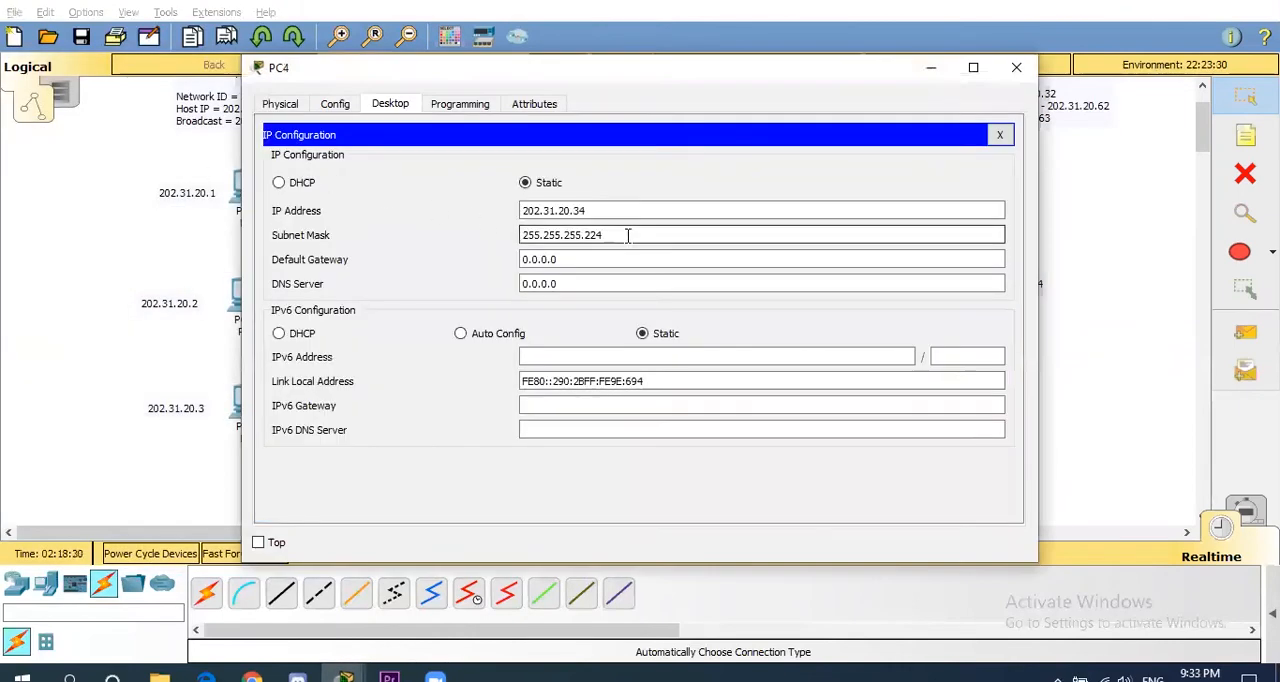
drag(609, 256, 380, 258)
key(ctrl+v)
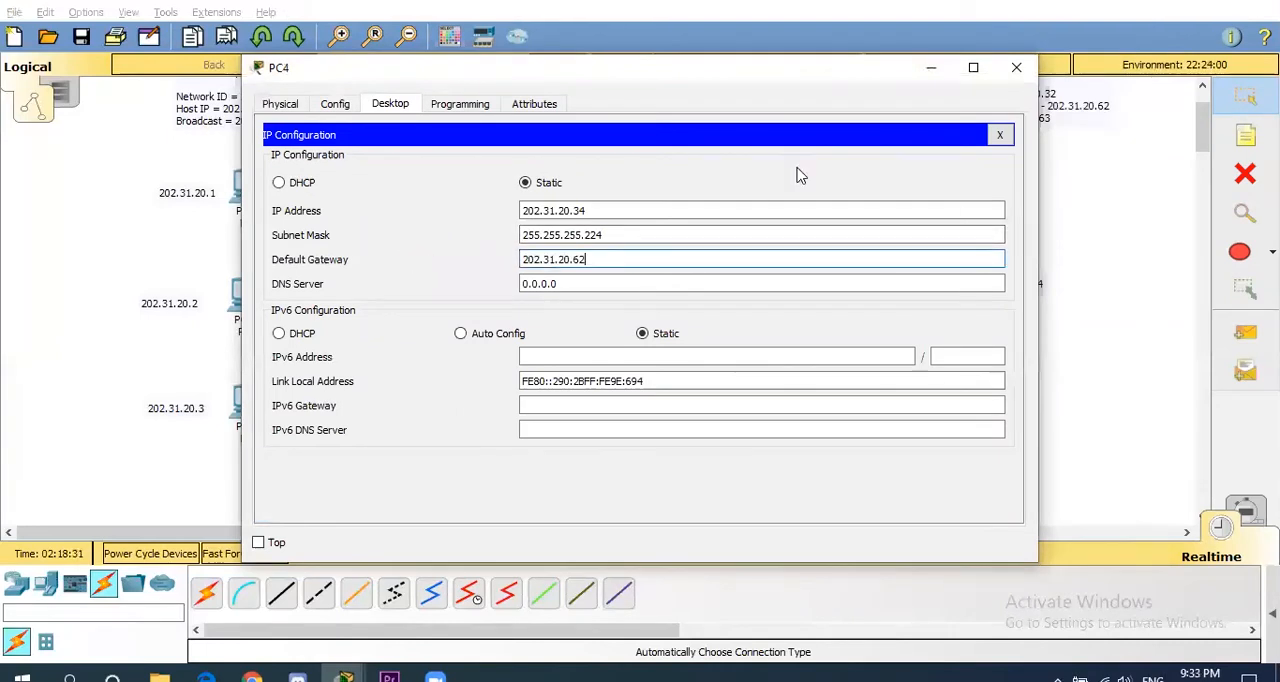
click(1016, 68)
- Paste the copied gateway address 202.31.20.62 as PC5's default gateway and close the PC5 window
click(938, 400)
click(355, 193)
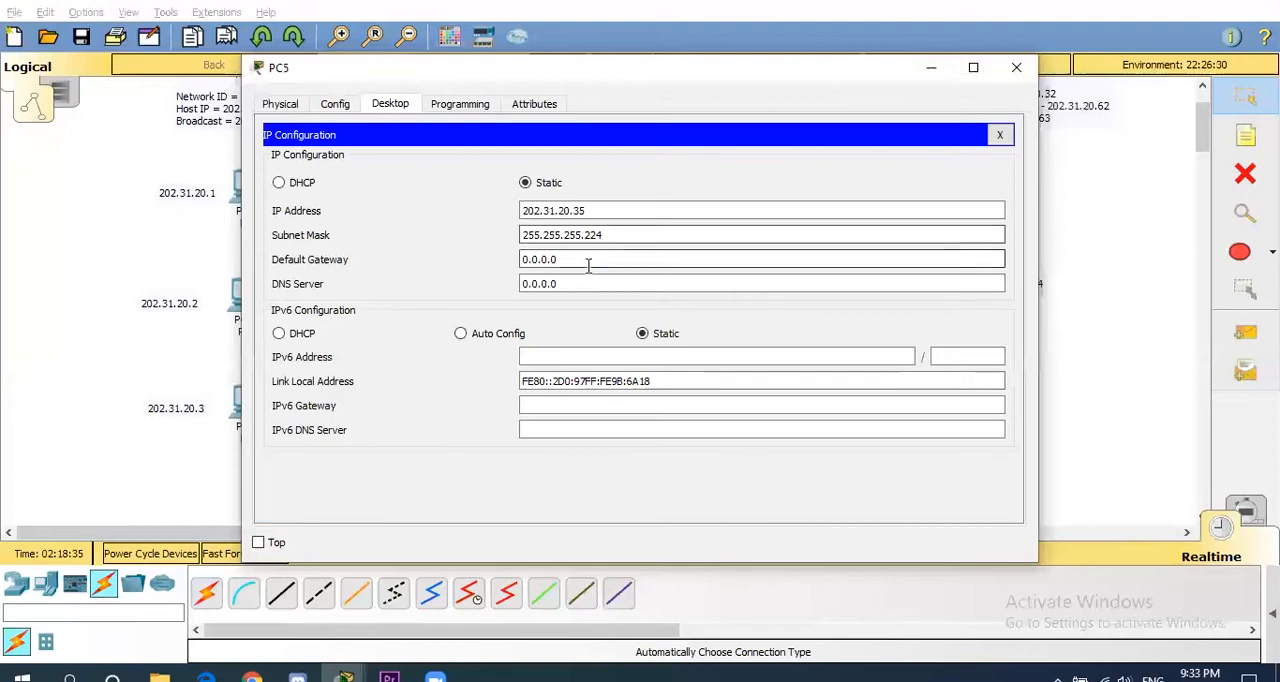
drag(586, 262, 414, 257)
key(ctrl+v)
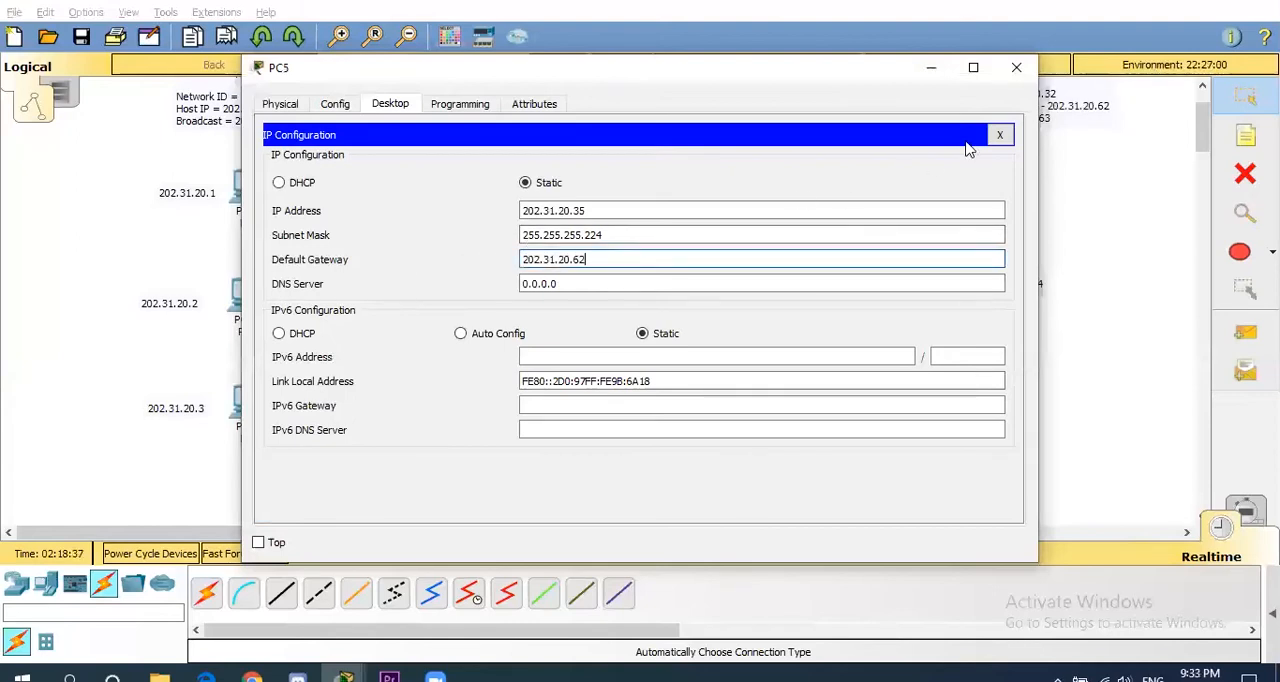
click(1016, 68)
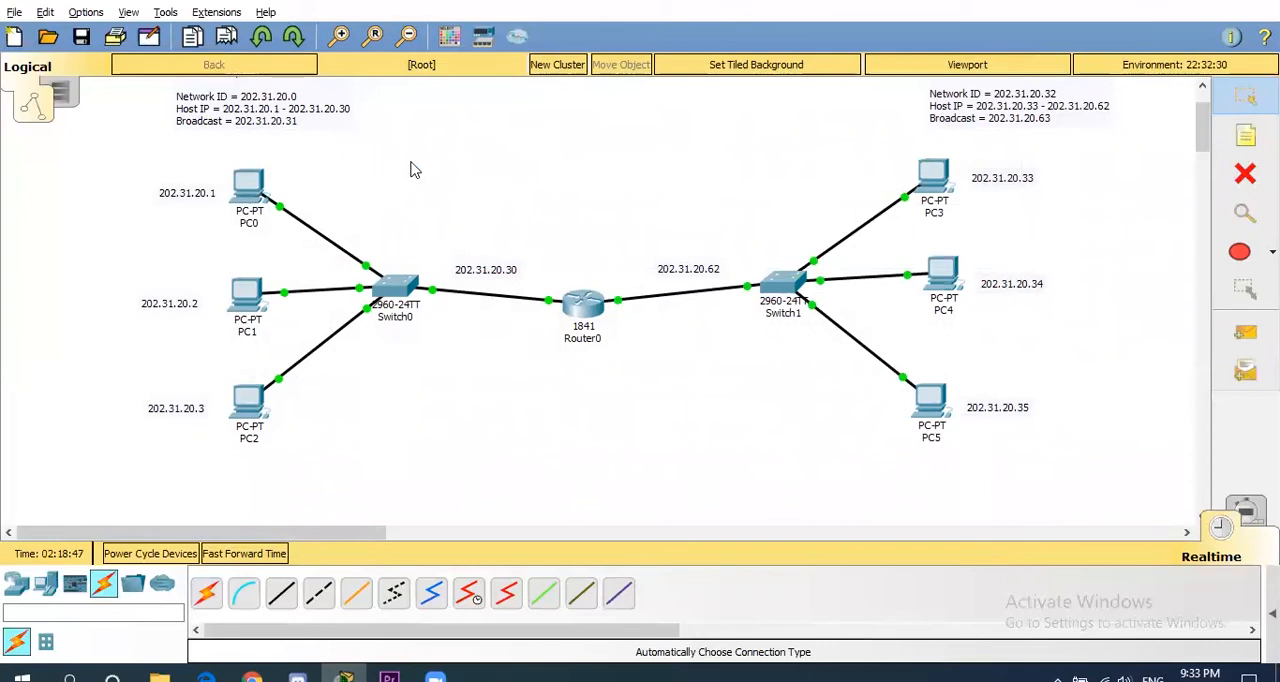
- Open PC0's command prompt and ping PC5 at 202.31.20.35 twice to test connectivity between the two subnets
click(248, 193)
mouse_move(248, 205)
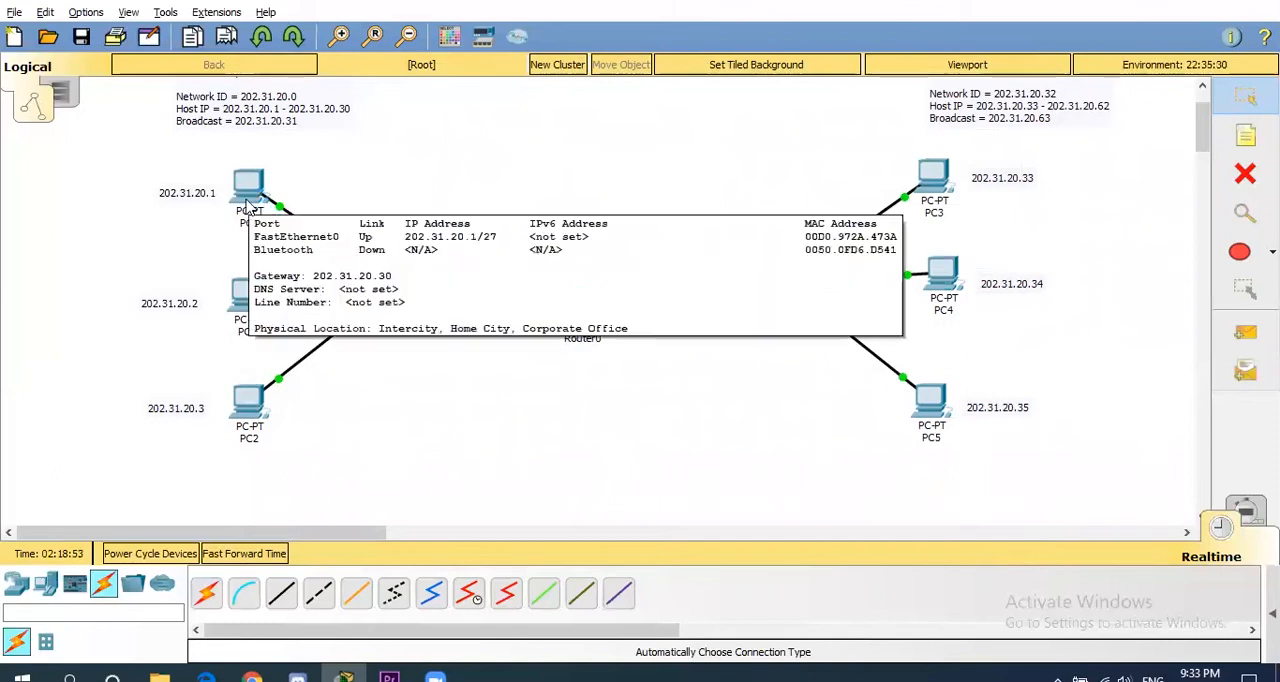
click(248, 205)
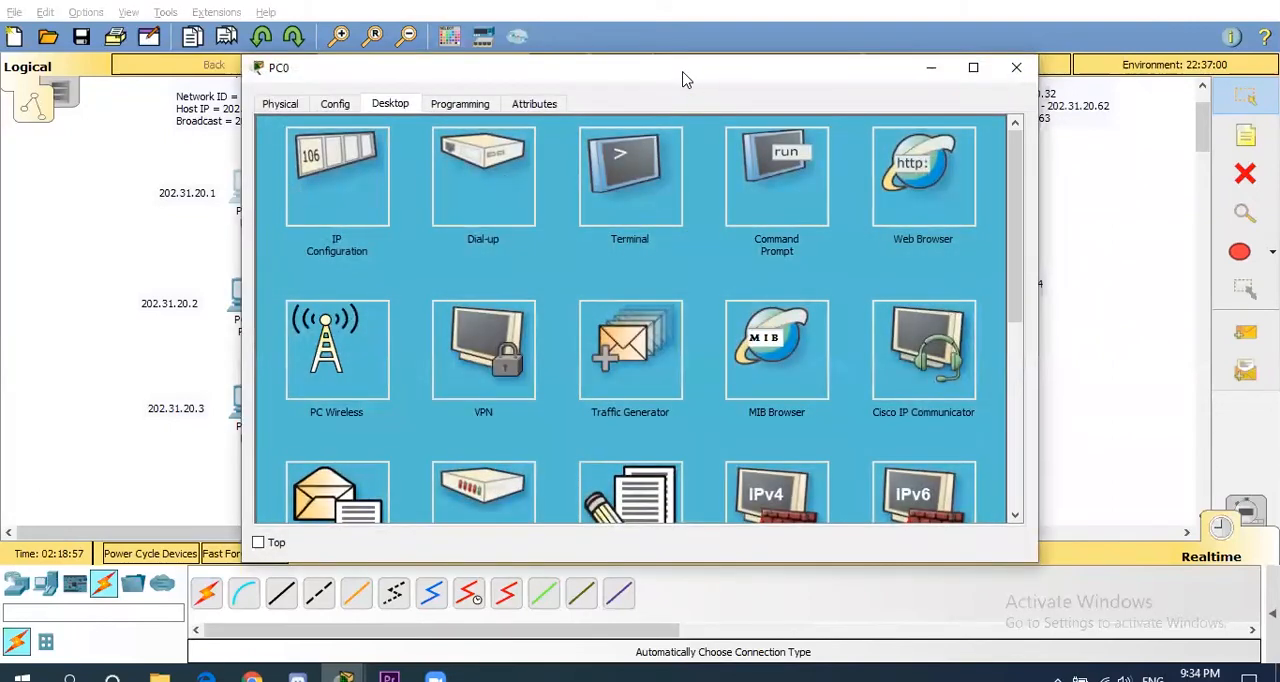
drag(684, 79, 491, 76)
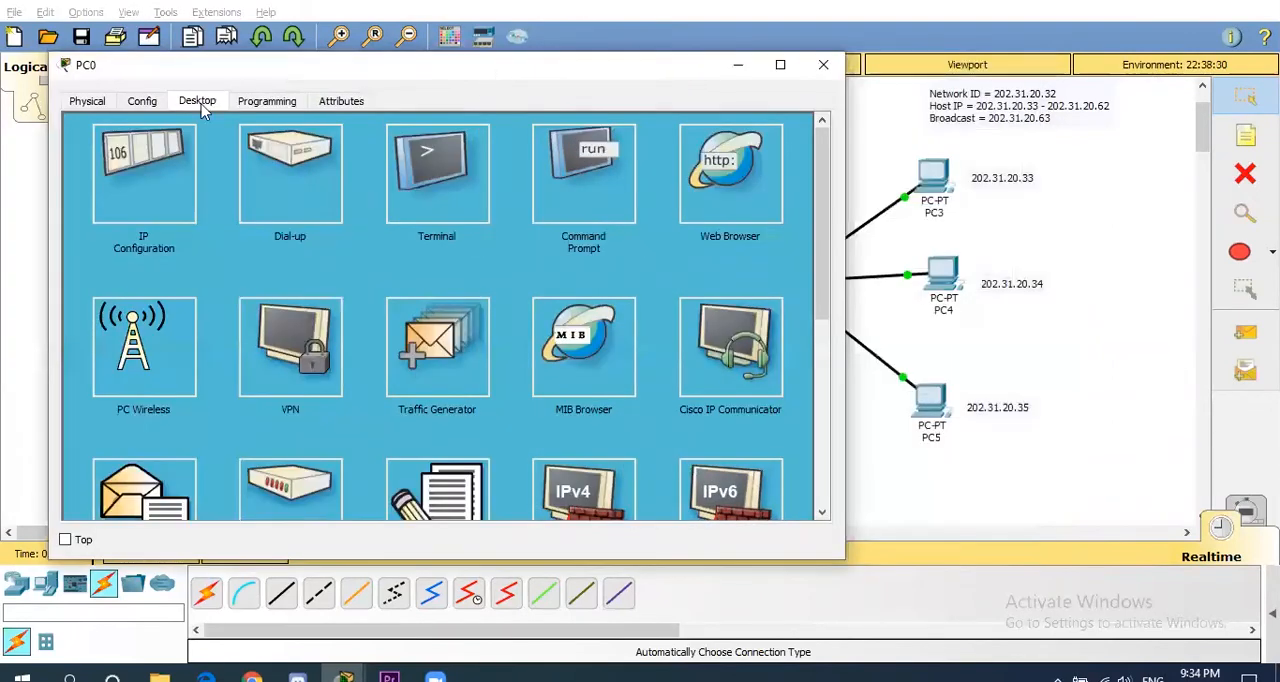
click(594, 192)
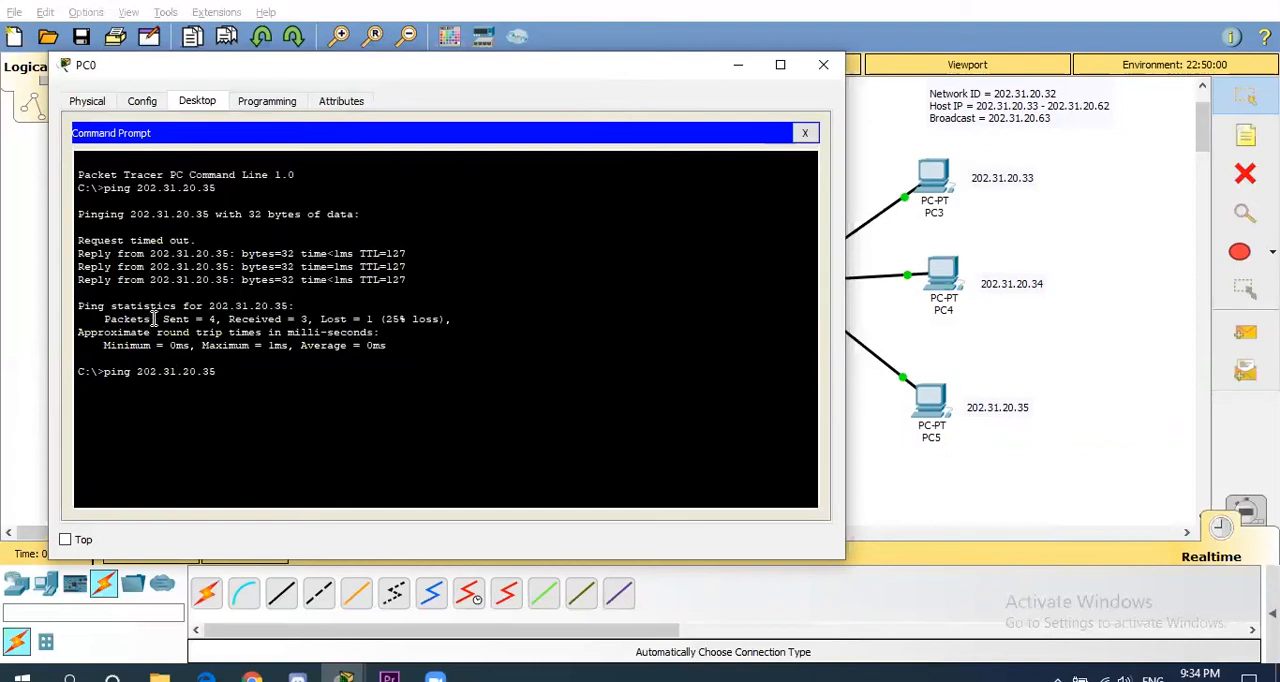
key(Return)
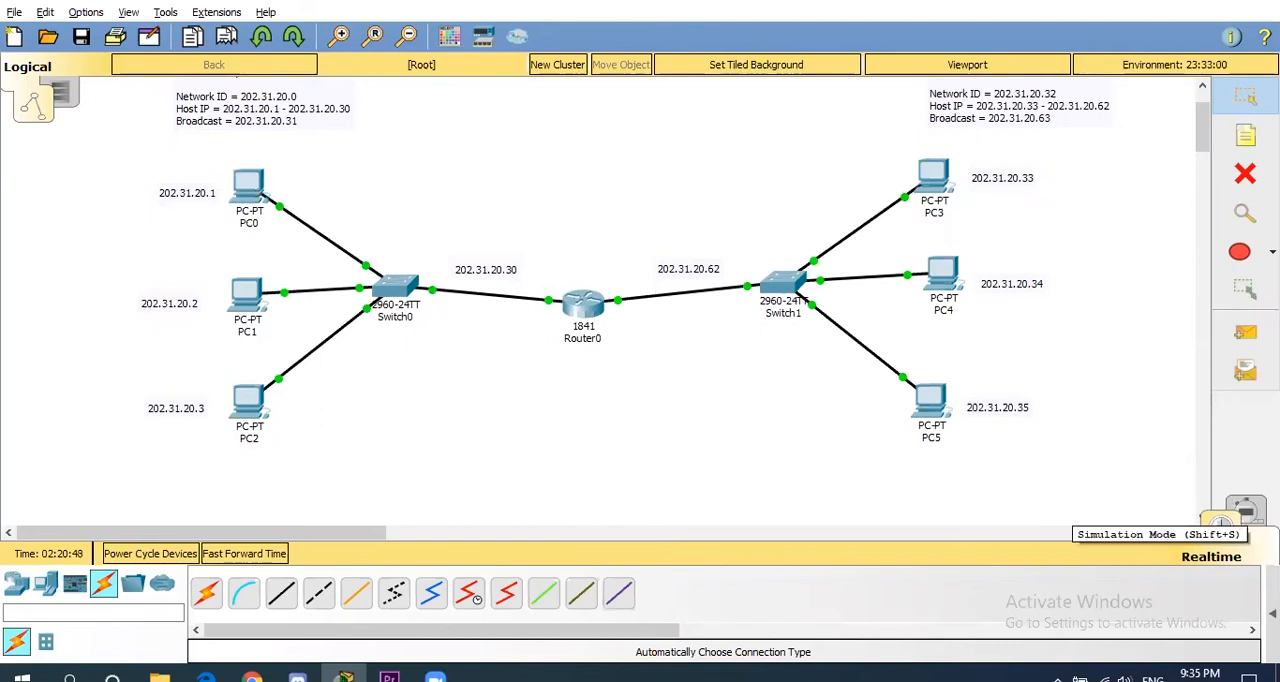
- Switch to Simulation mode and advance PC0's ICMP packet one capture step to Switch0
click(1245, 510)
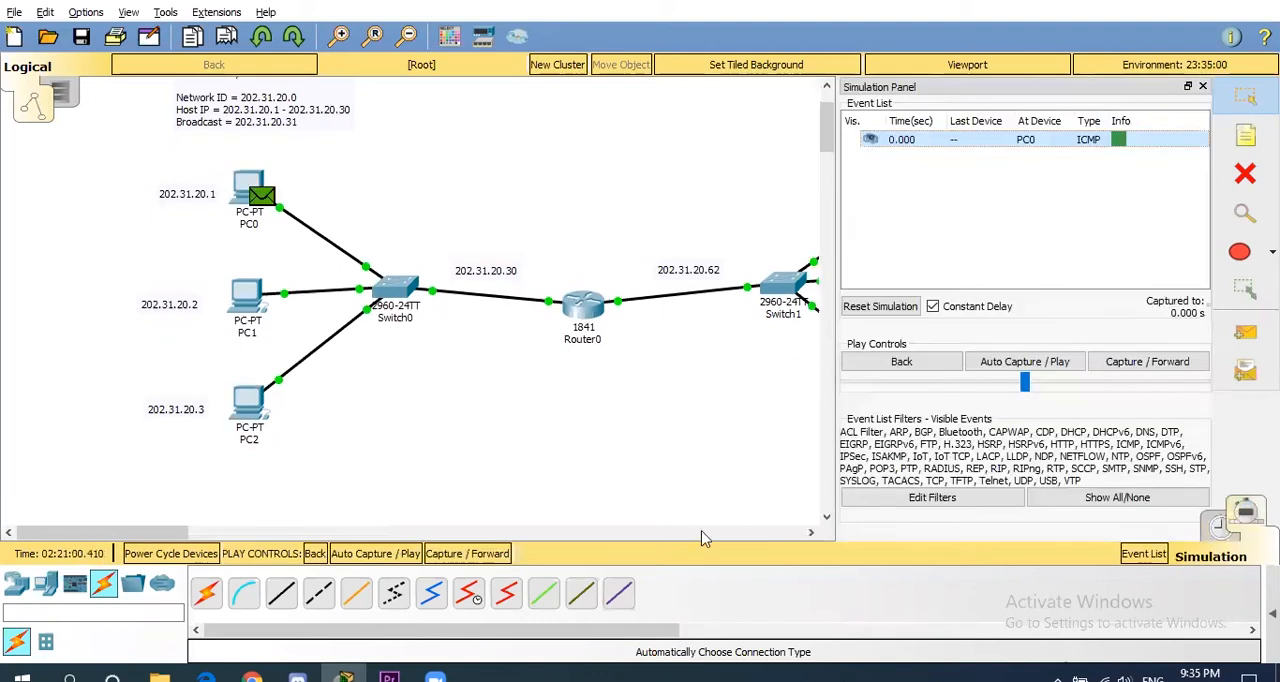
drag(159, 533, 197, 533)
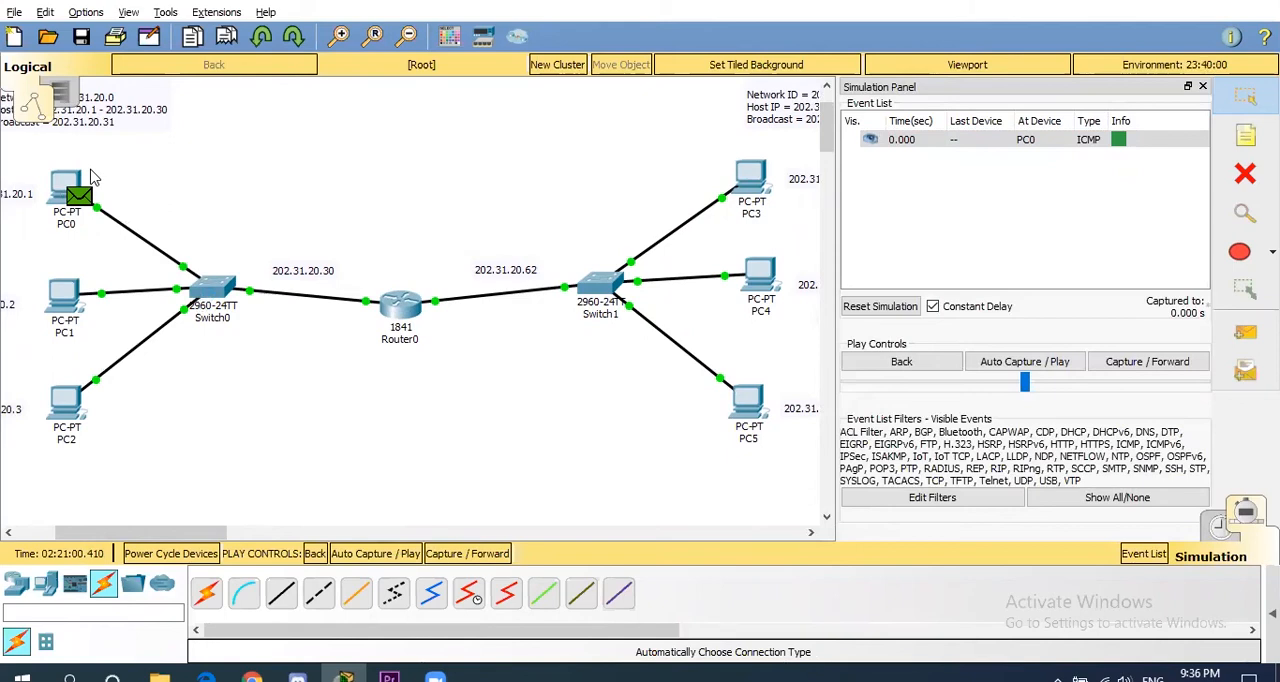
click(1247, 341)
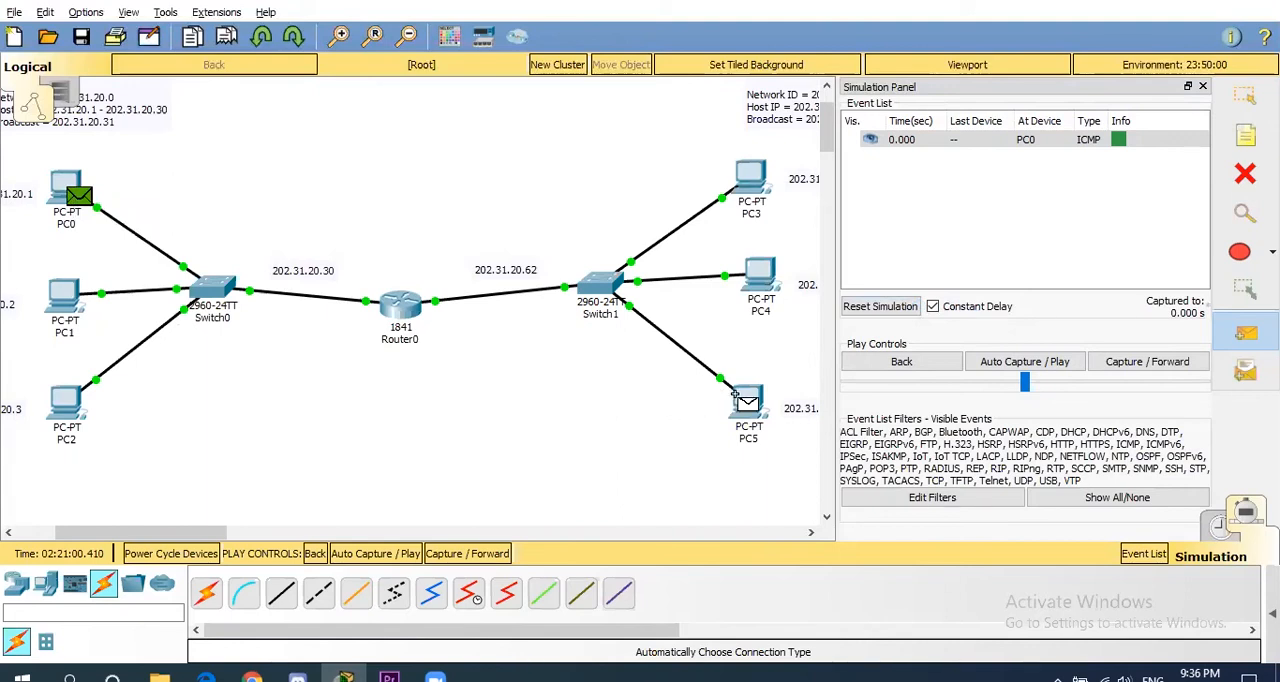
mouse_move(748, 402)
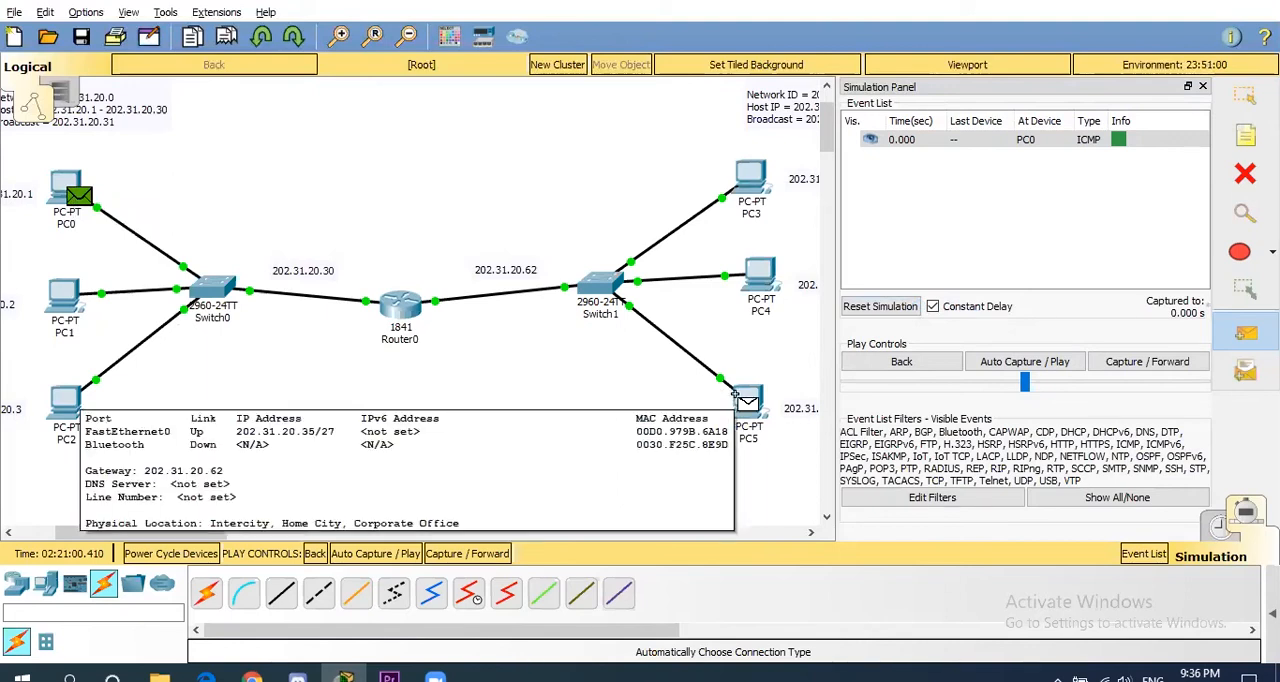
click(1245, 97)
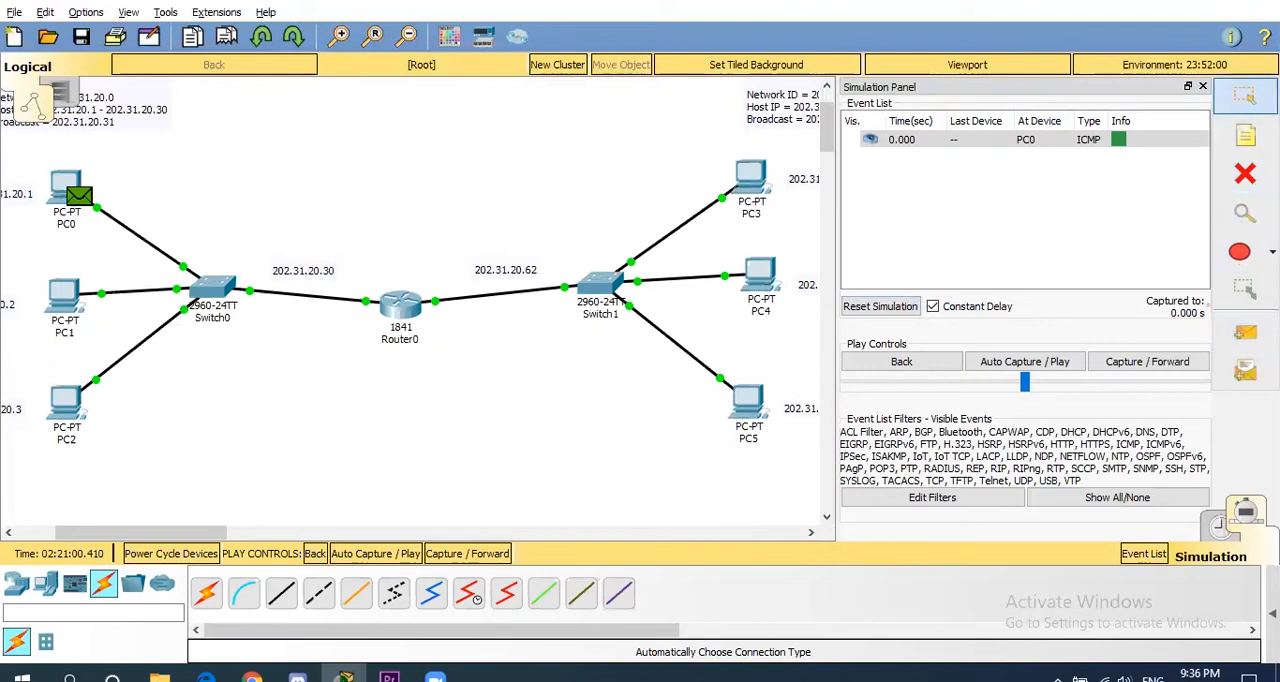
click(1145, 362)
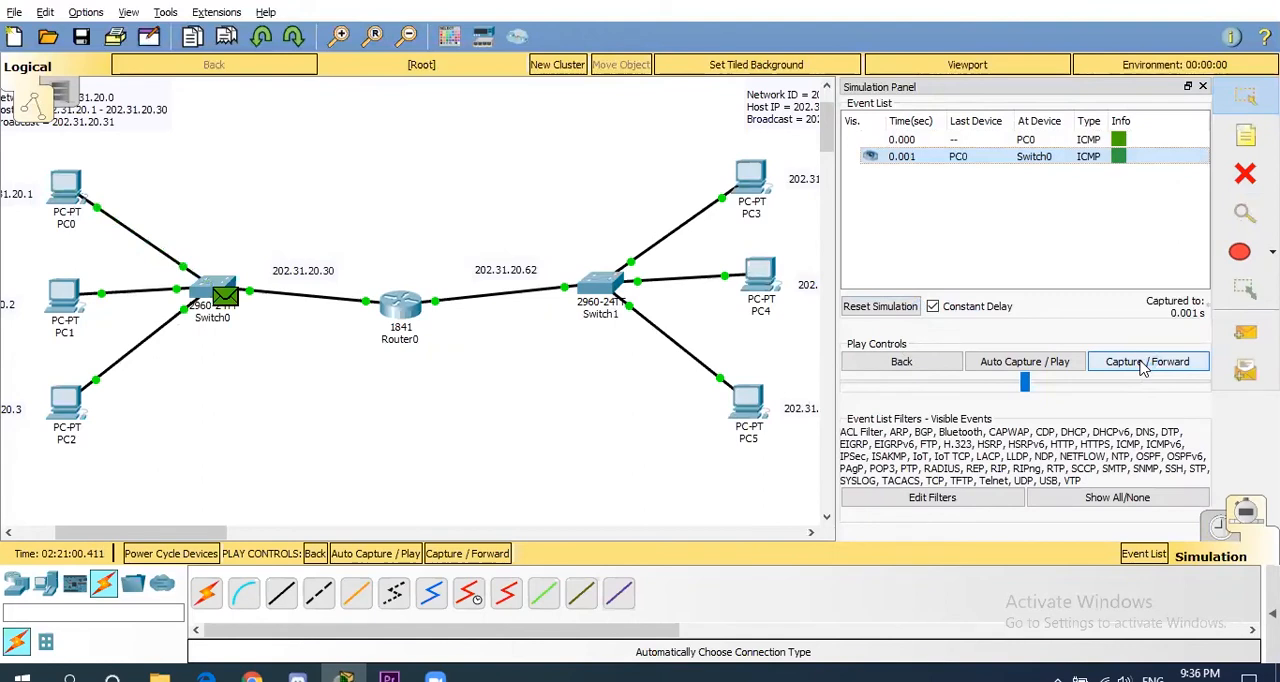
- Advance the captured ICMP packet step by step from Switch0 through Router0 and Switch1 to PC5 and back to PC0
click(1145, 362)
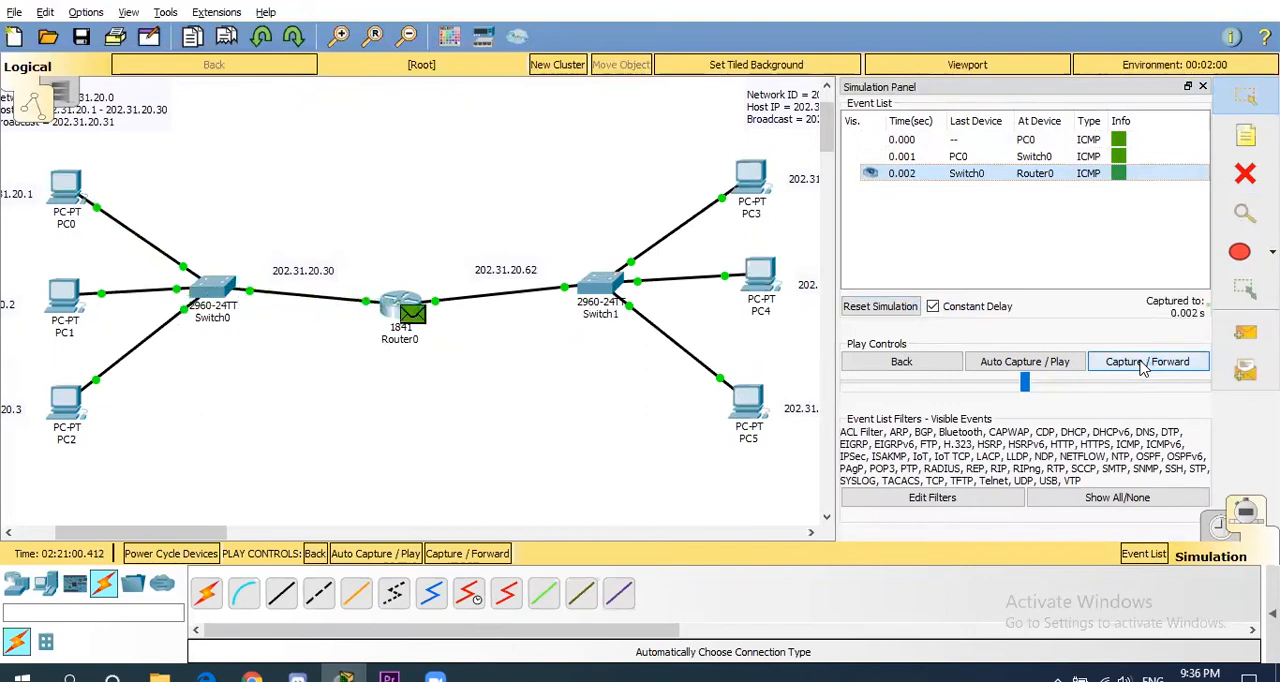
click(1145, 362)
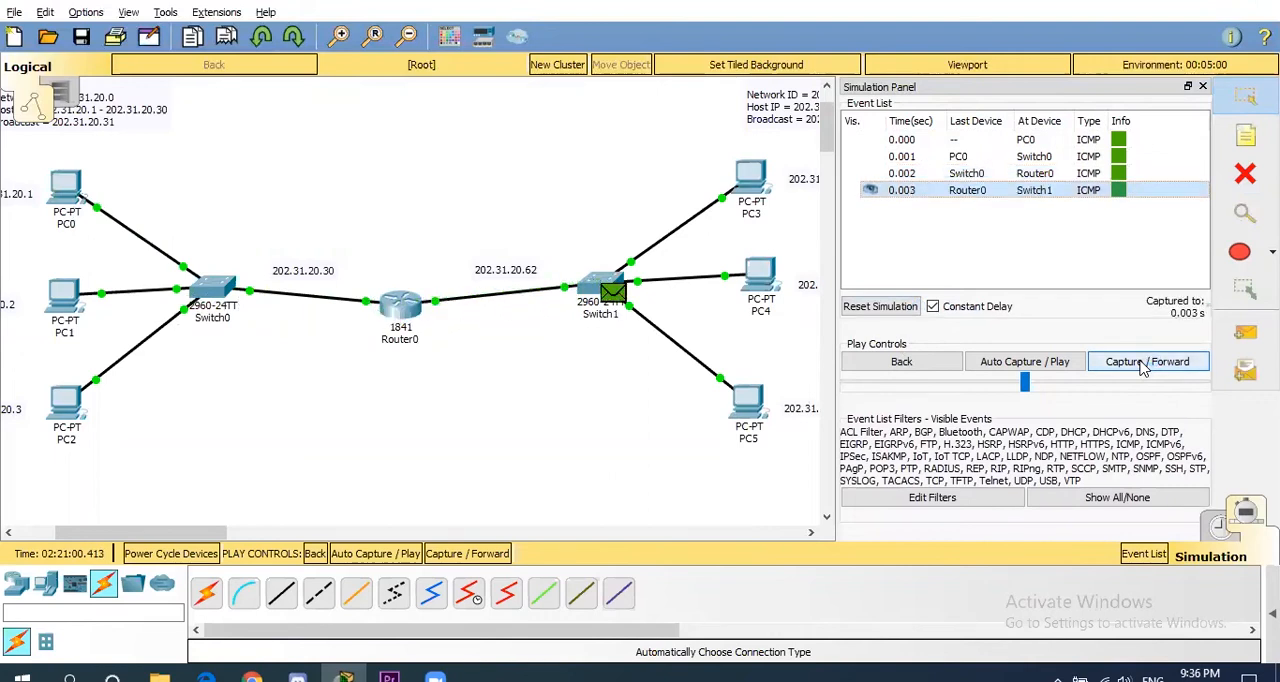
click(1145, 362)
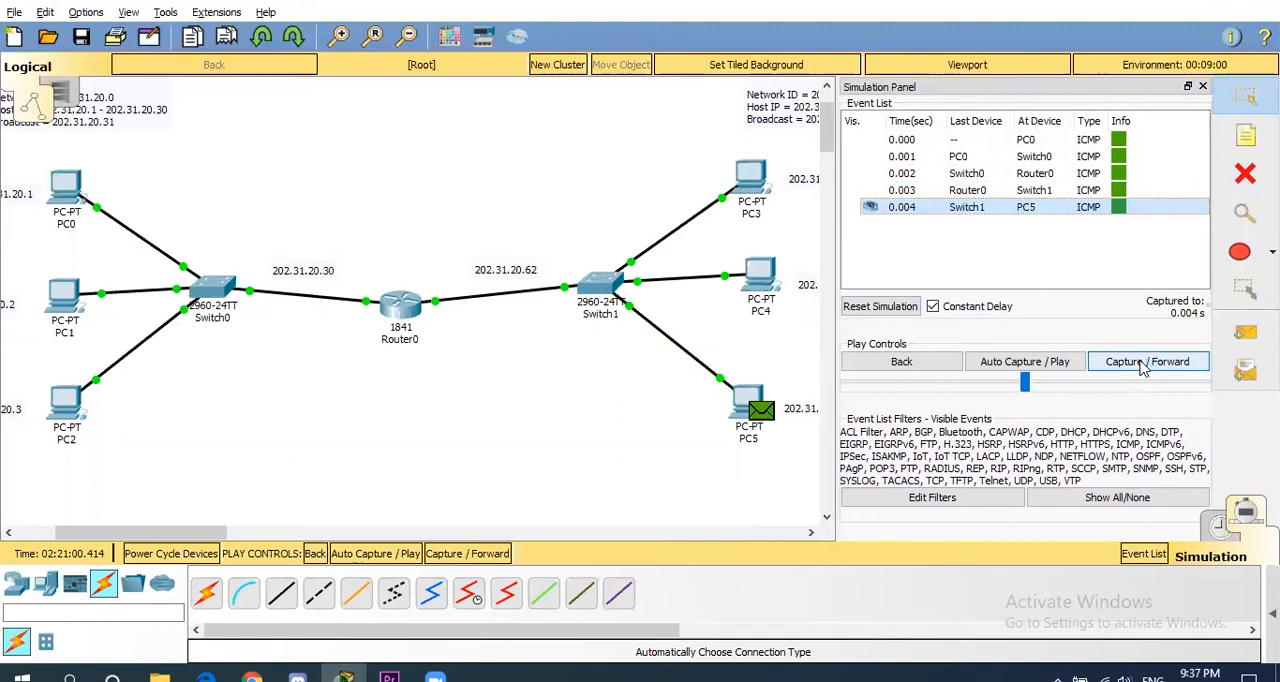
click(1143, 365)
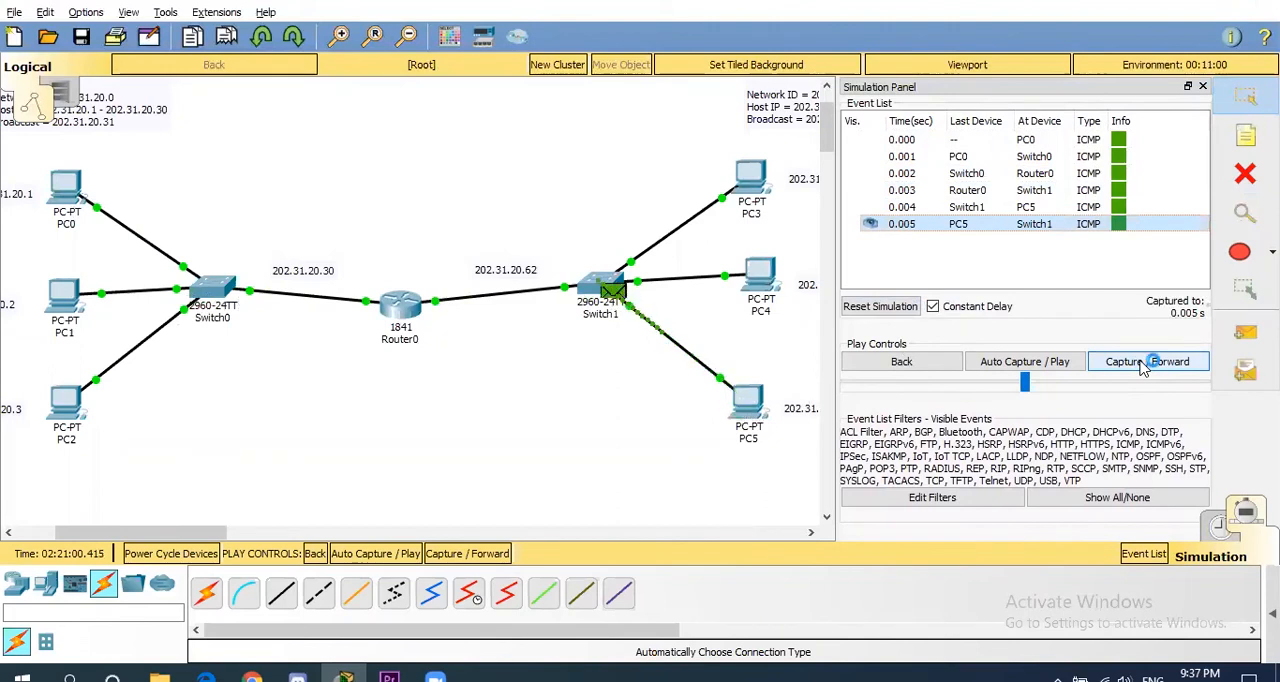
click(1143, 365)
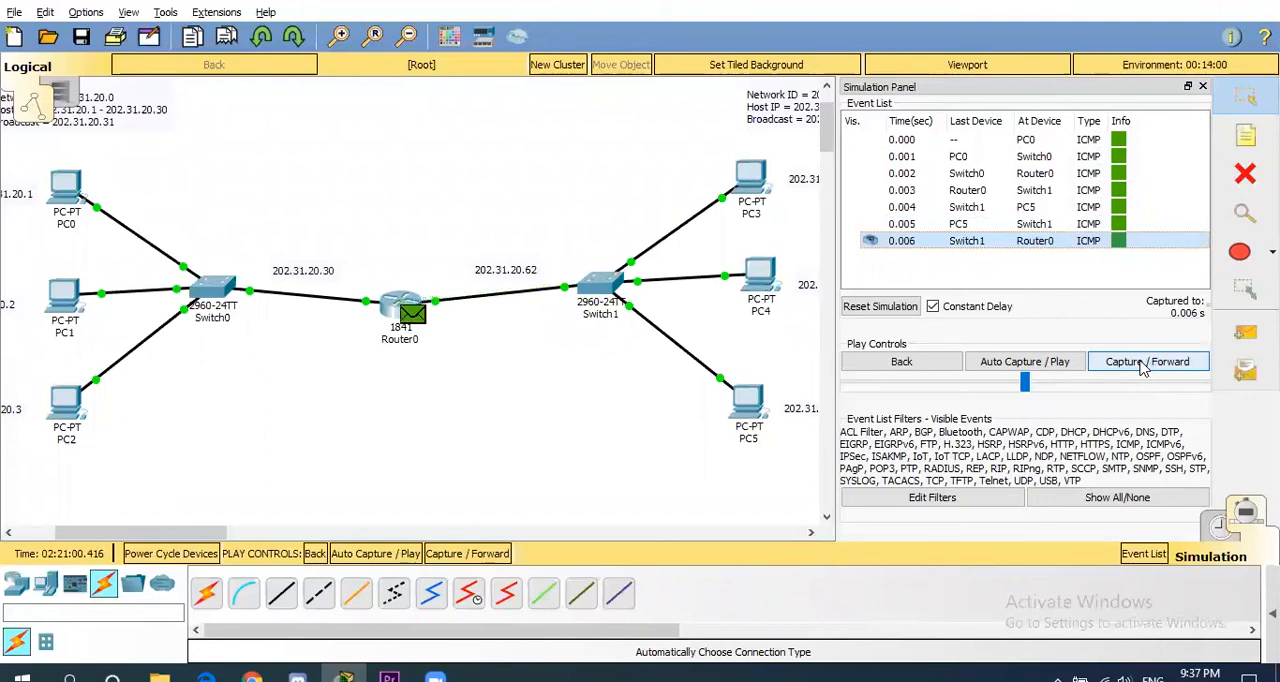
click(1143, 365)
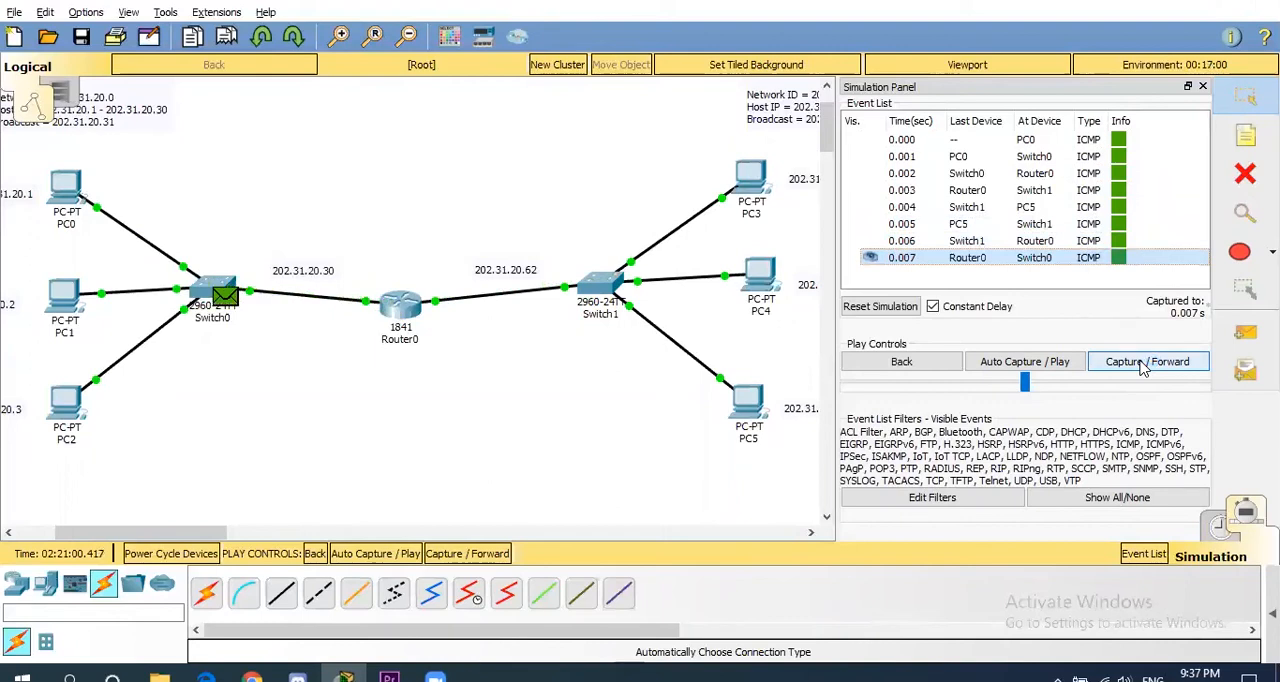
click(1143, 363)
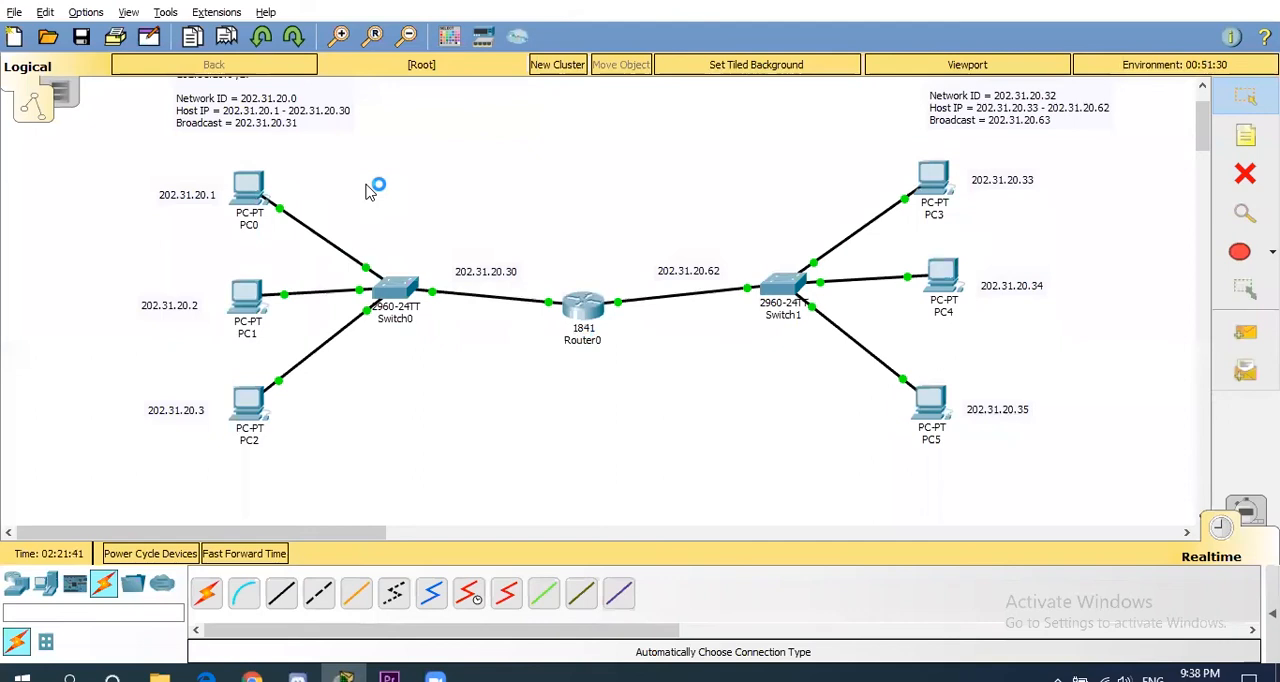
- Add a generic AccessPoint-PT wireless device above Switch0 in the 202.31.20.0 /27 network
scroll(1205, 120, up, 1)
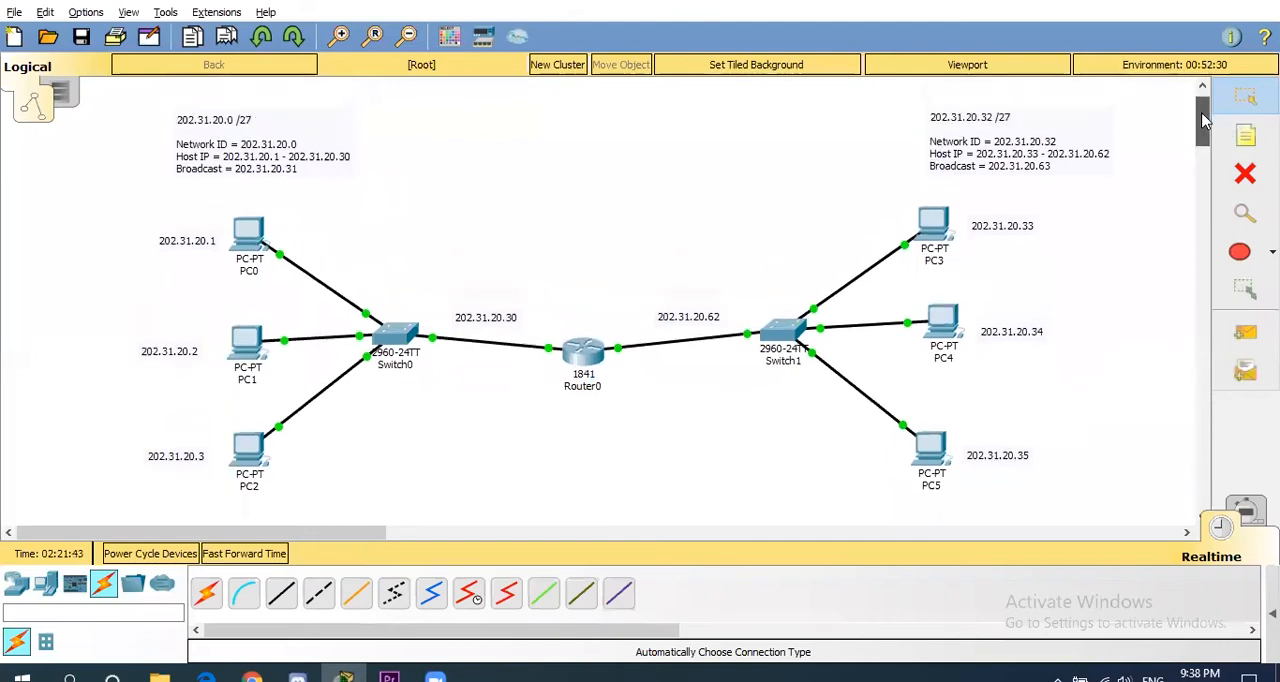
click(18, 585)
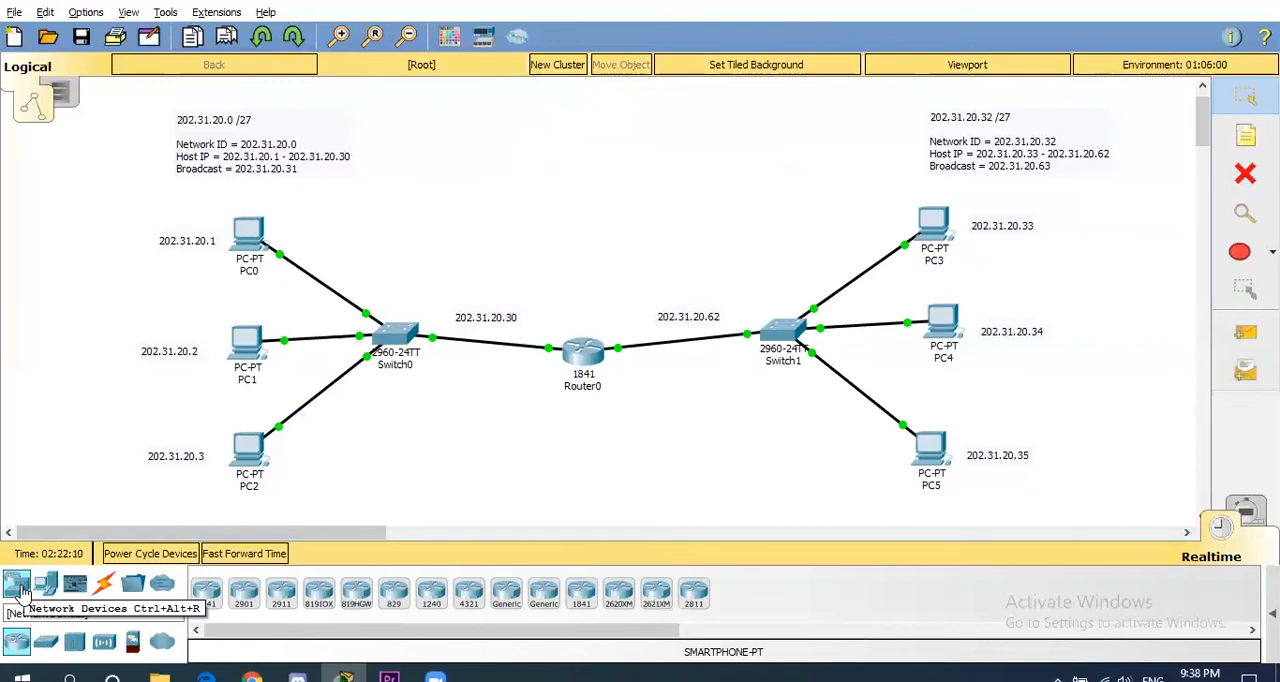
click(104, 643)
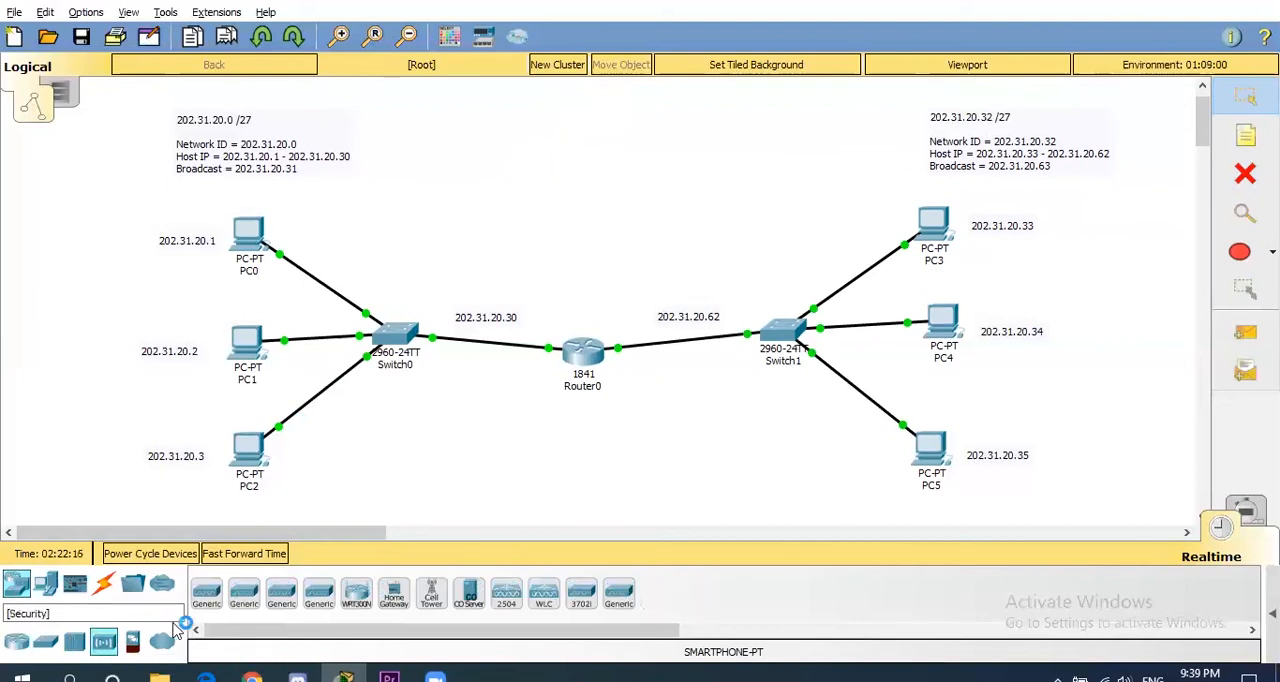
drag(205, 598, 429, 246)
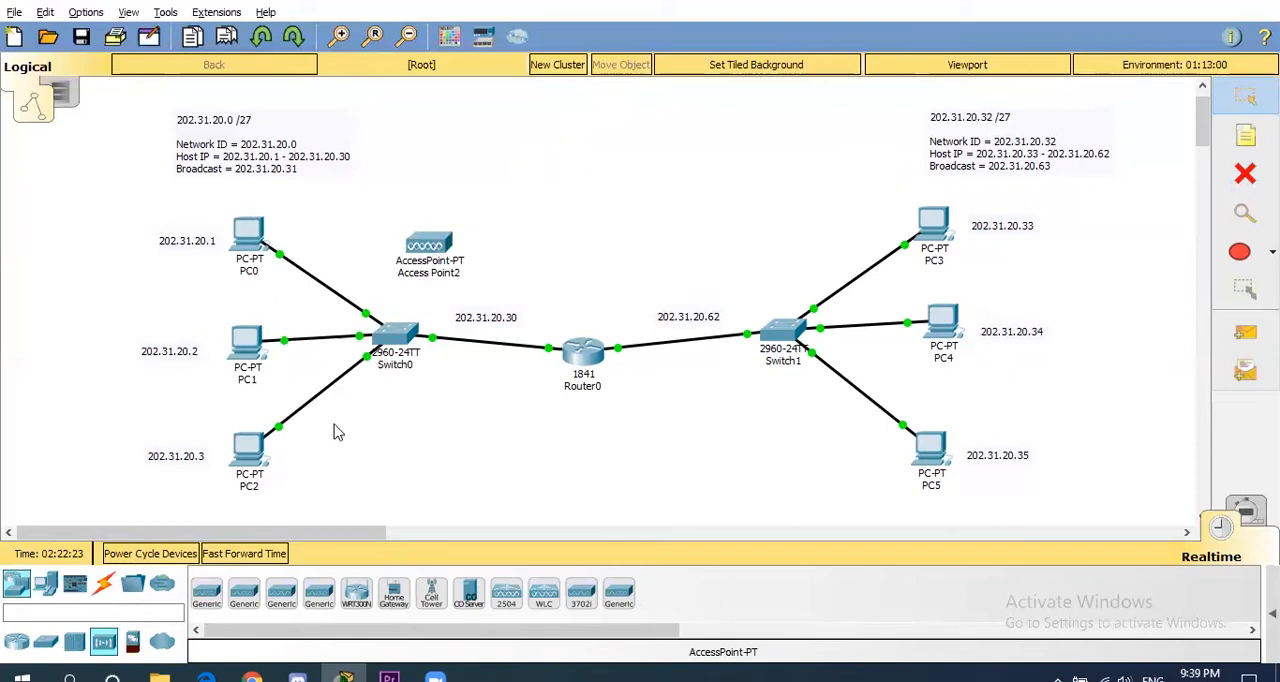
- Connect the new access point to Switch0 with an automatically chosen cable type
click(104, 588)
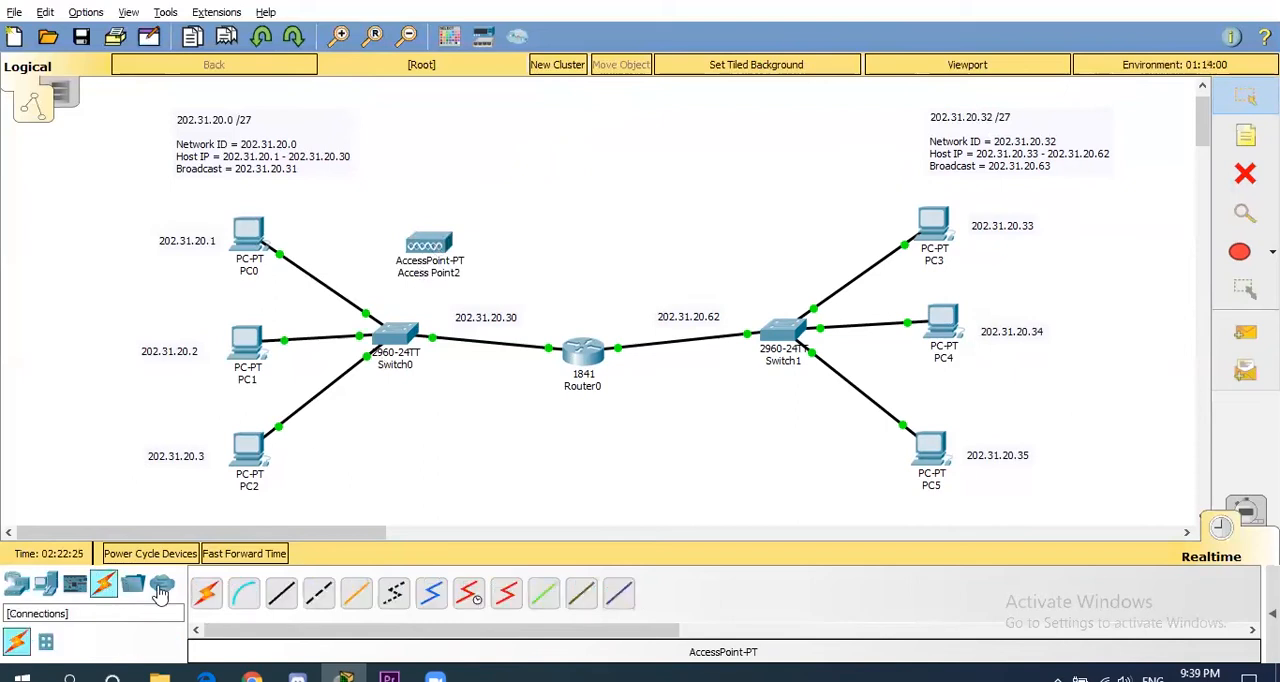
click(210, 596)
click(430, 244)
click(406, 333)
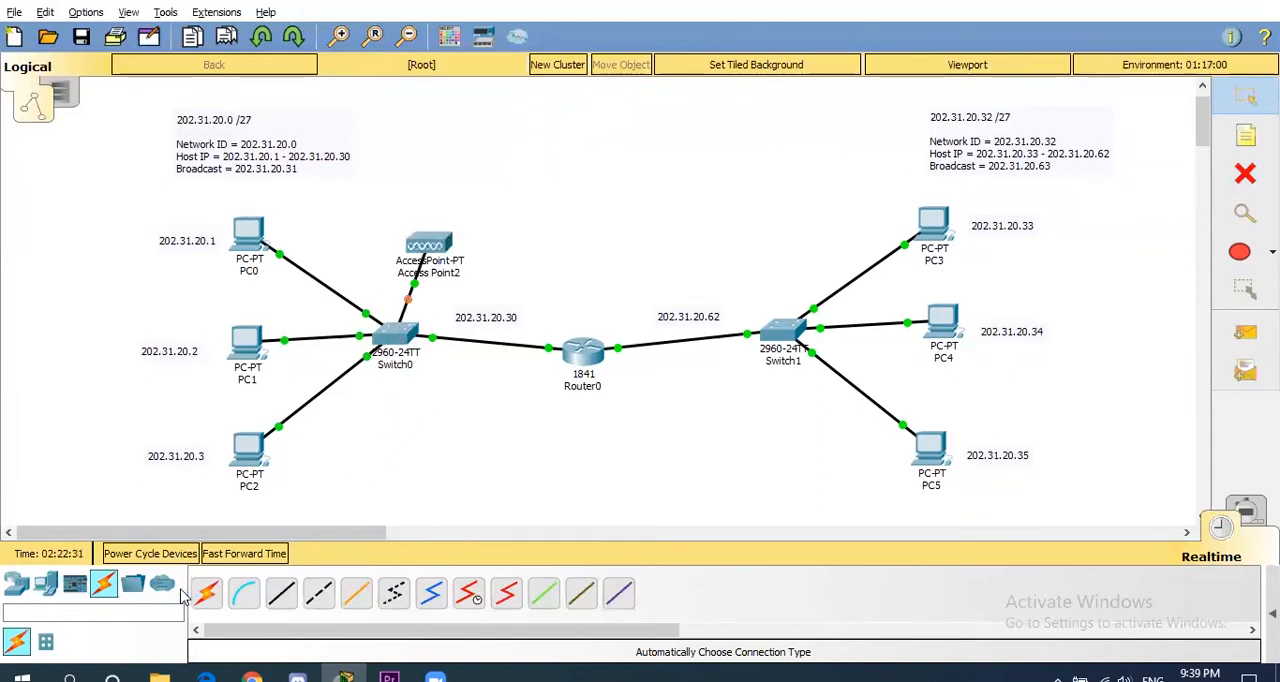
- Add a SMARTPHONE-PT end device above the access point
click(44, 586)
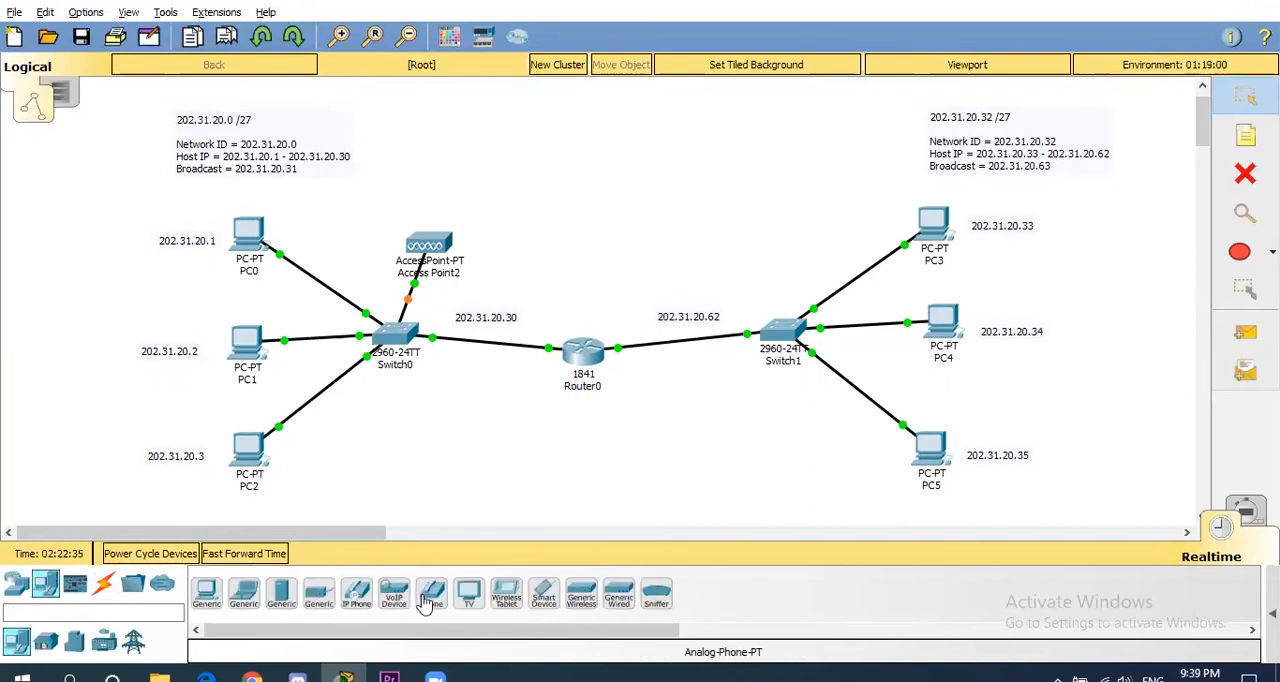
click(544, 595)
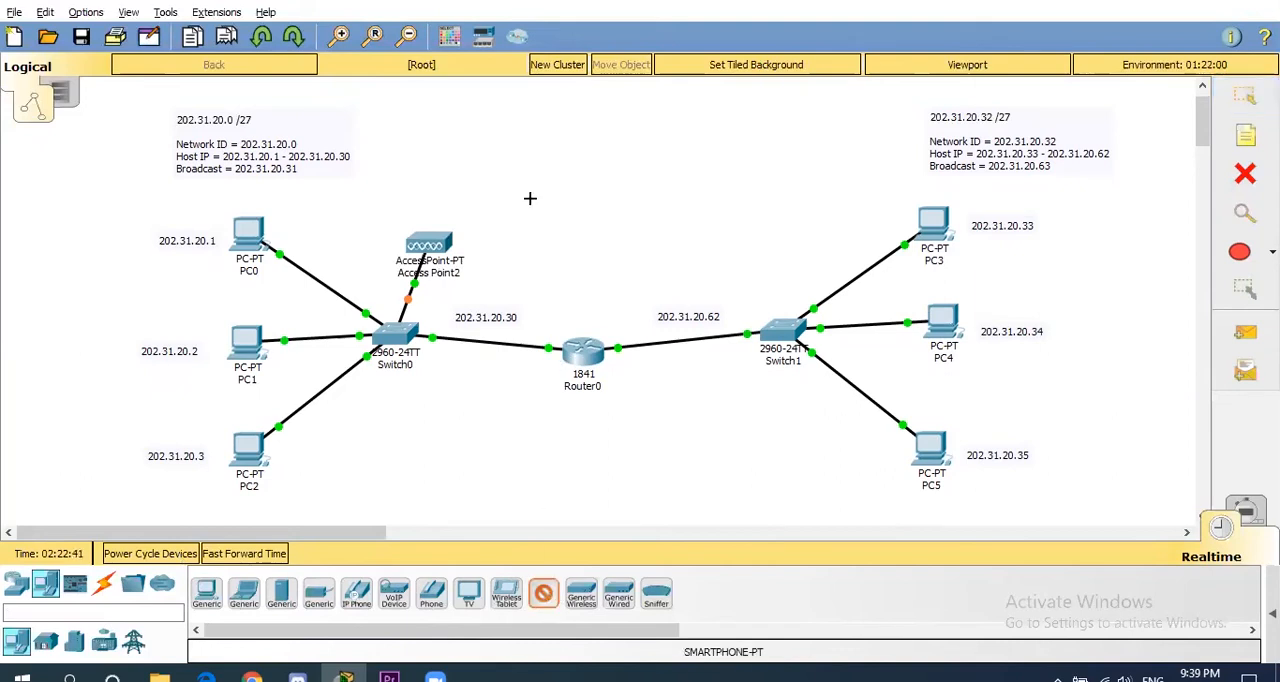
click(527, 150)
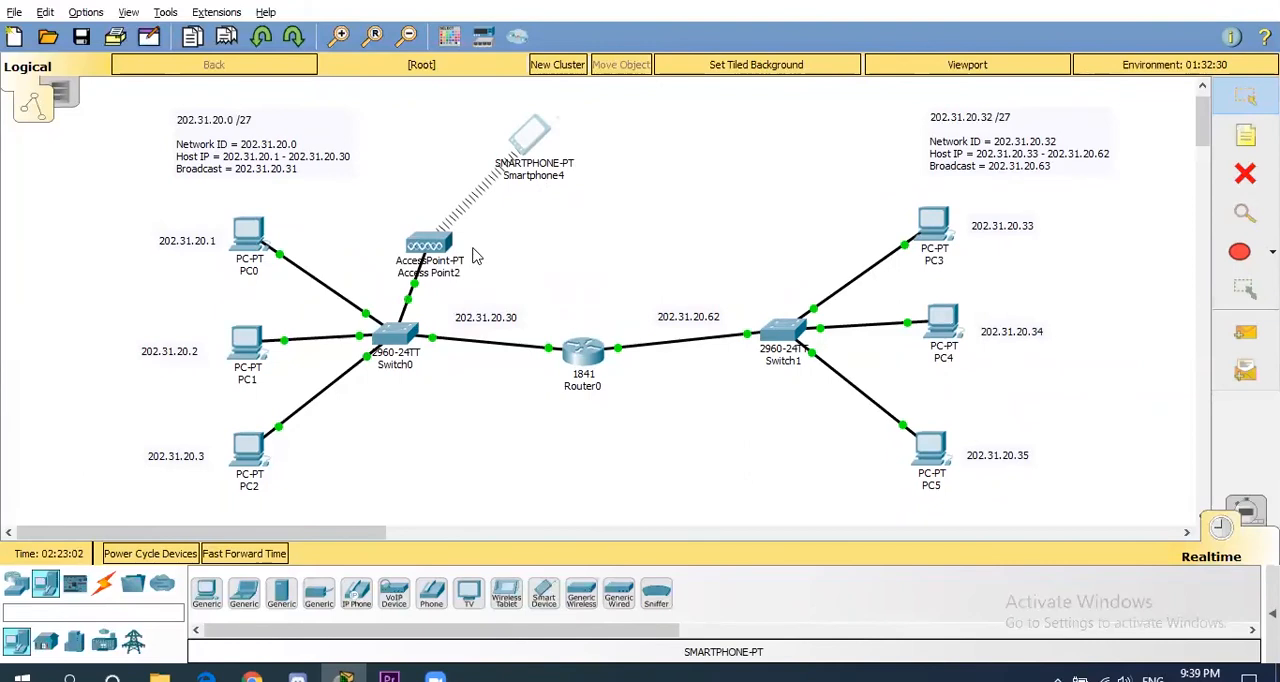
- Replace the default SSID on the access point's wireless Port 1 with a custom network name
mouse_move(432, 246)
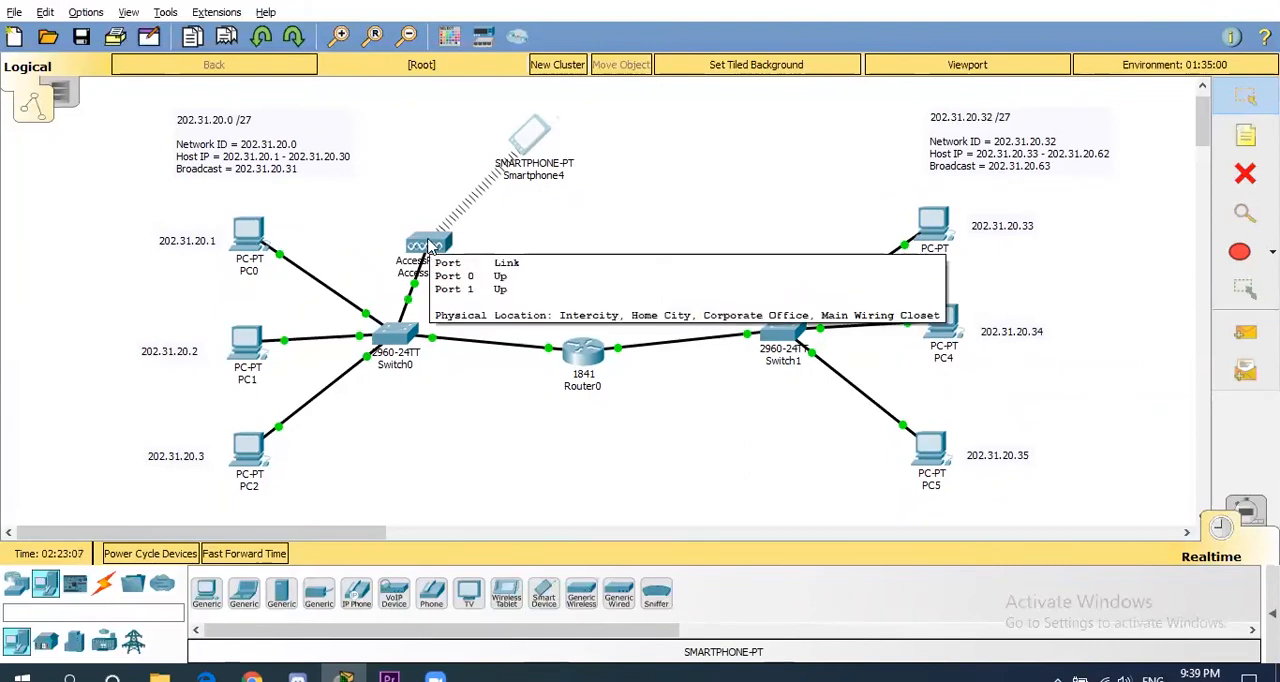
click(447, 245)
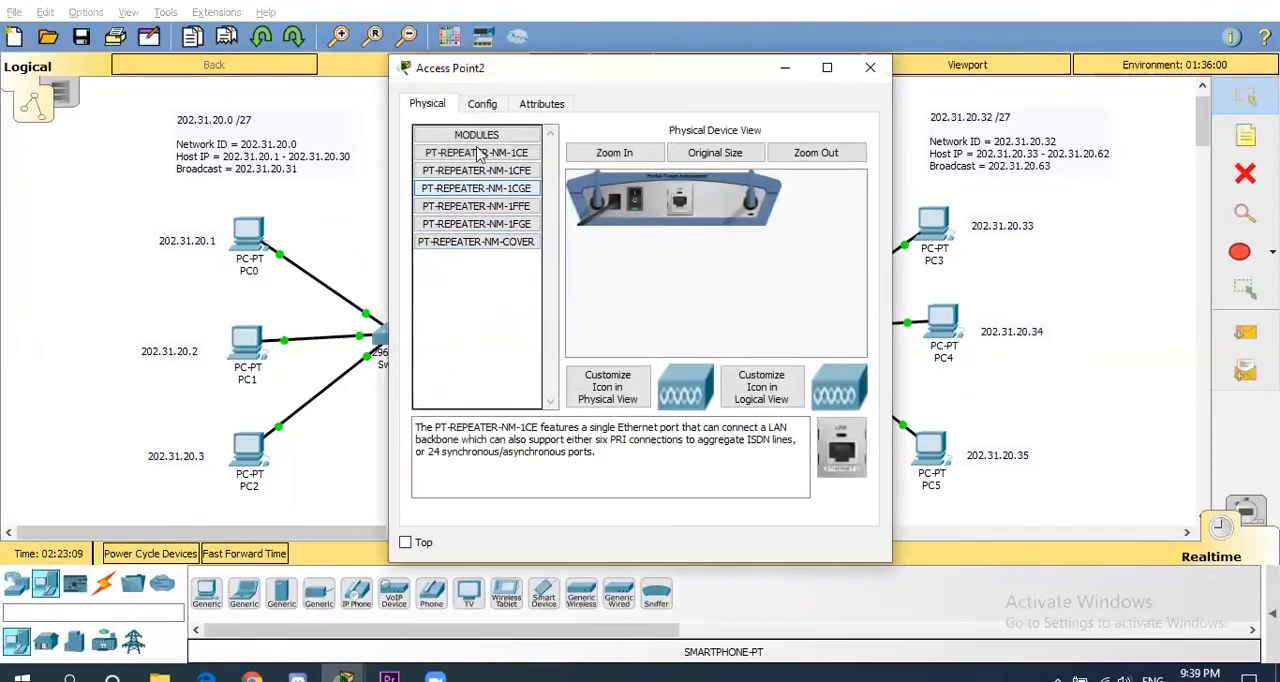
click(481, 104)
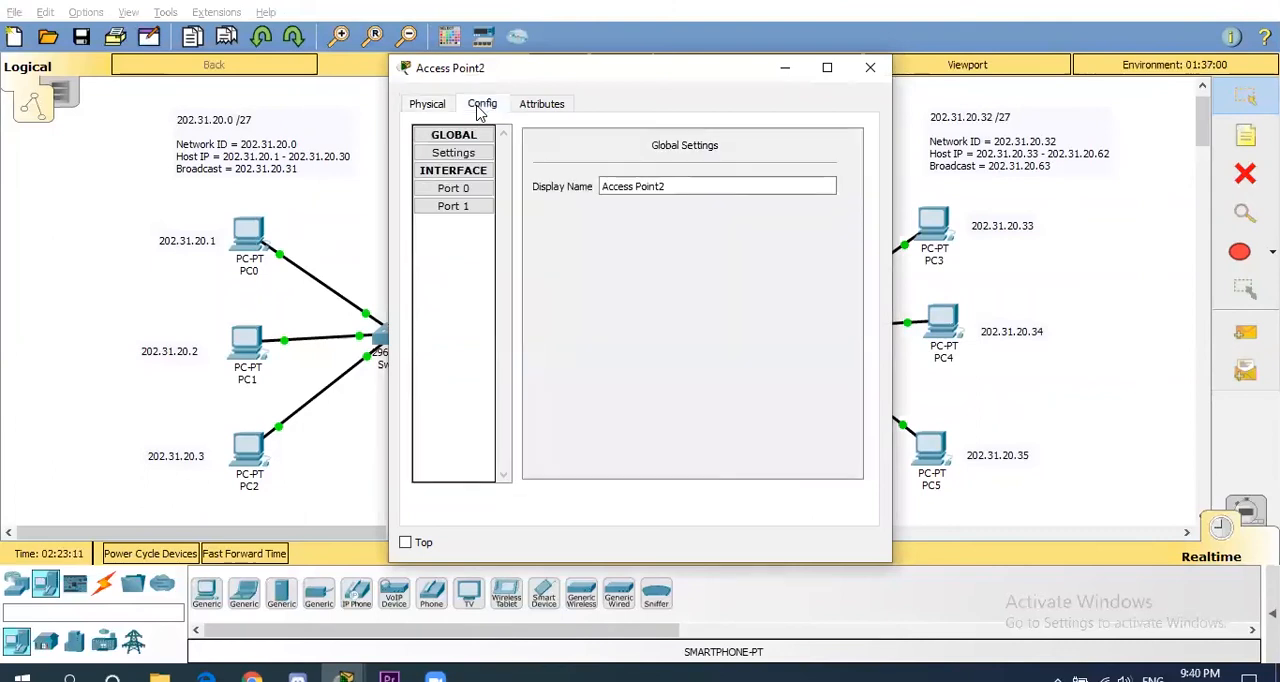
click(463, 217)
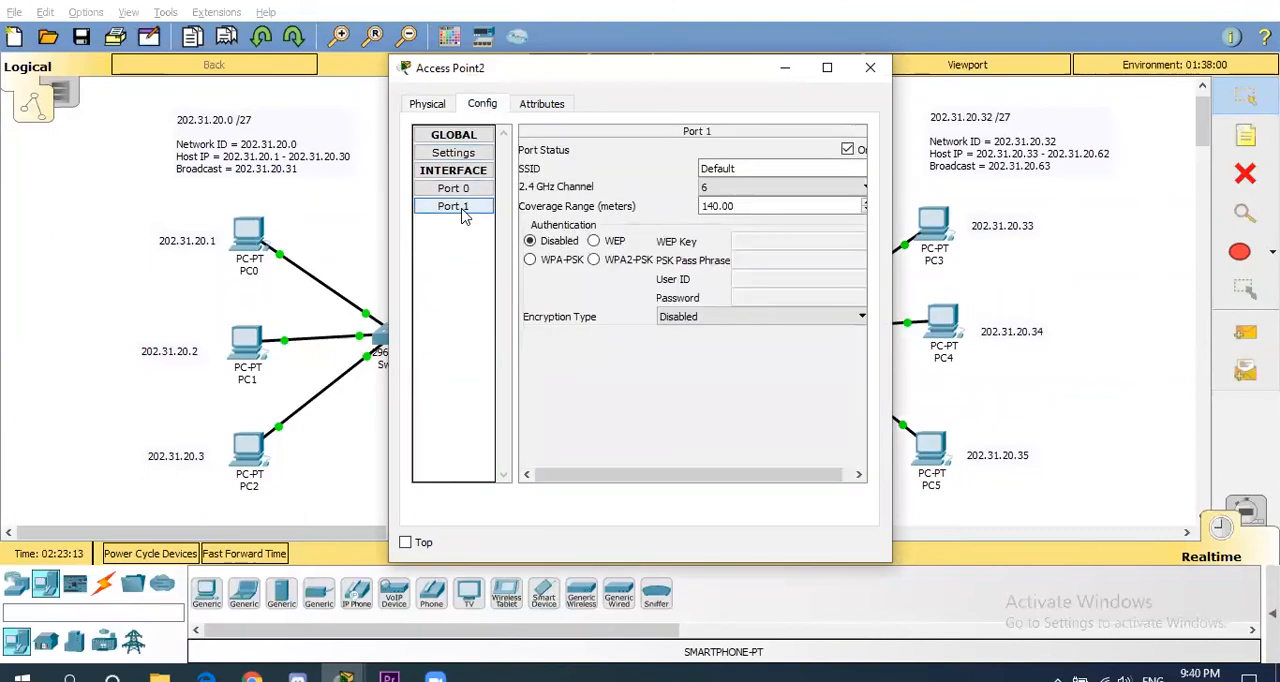
click(738, 169)
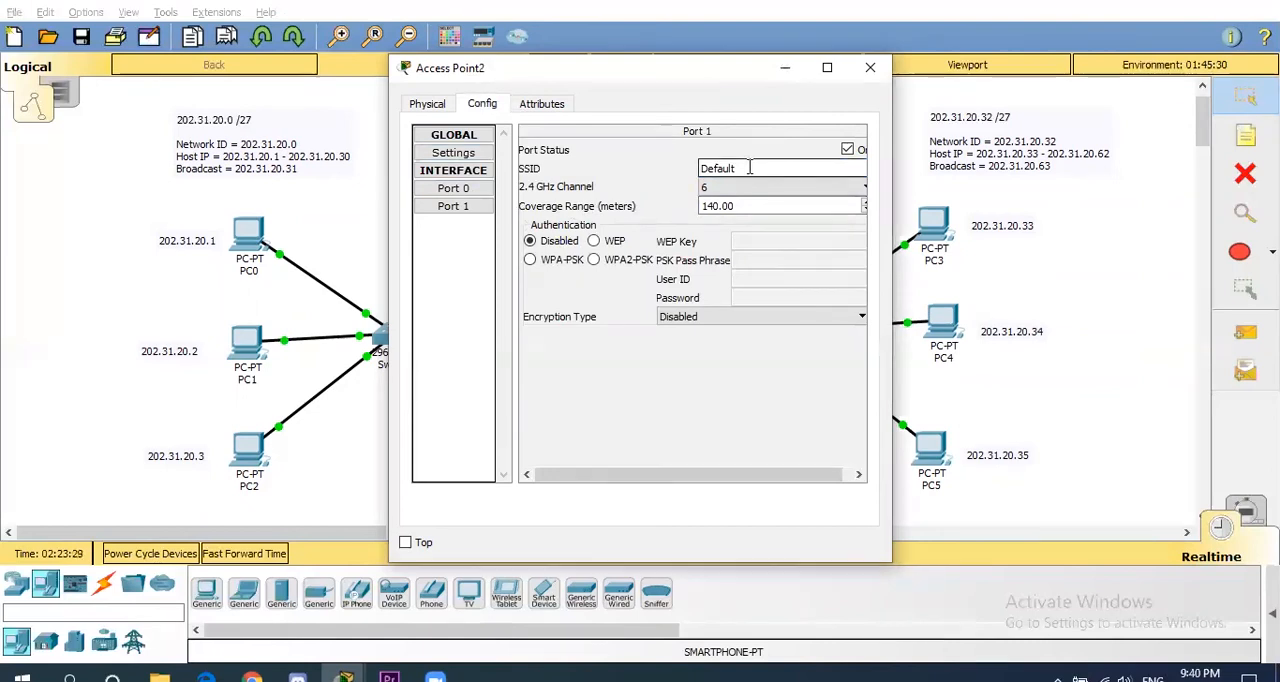
drag(749, 168, 677, 169)
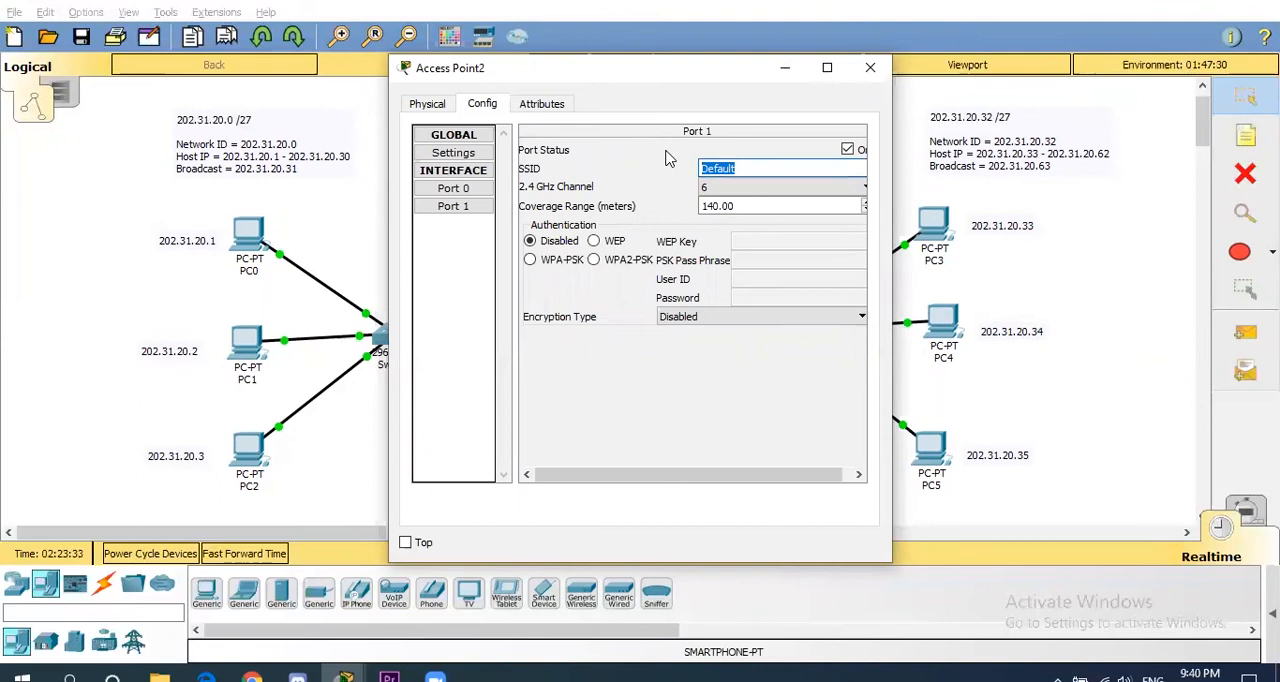
text(naufal)
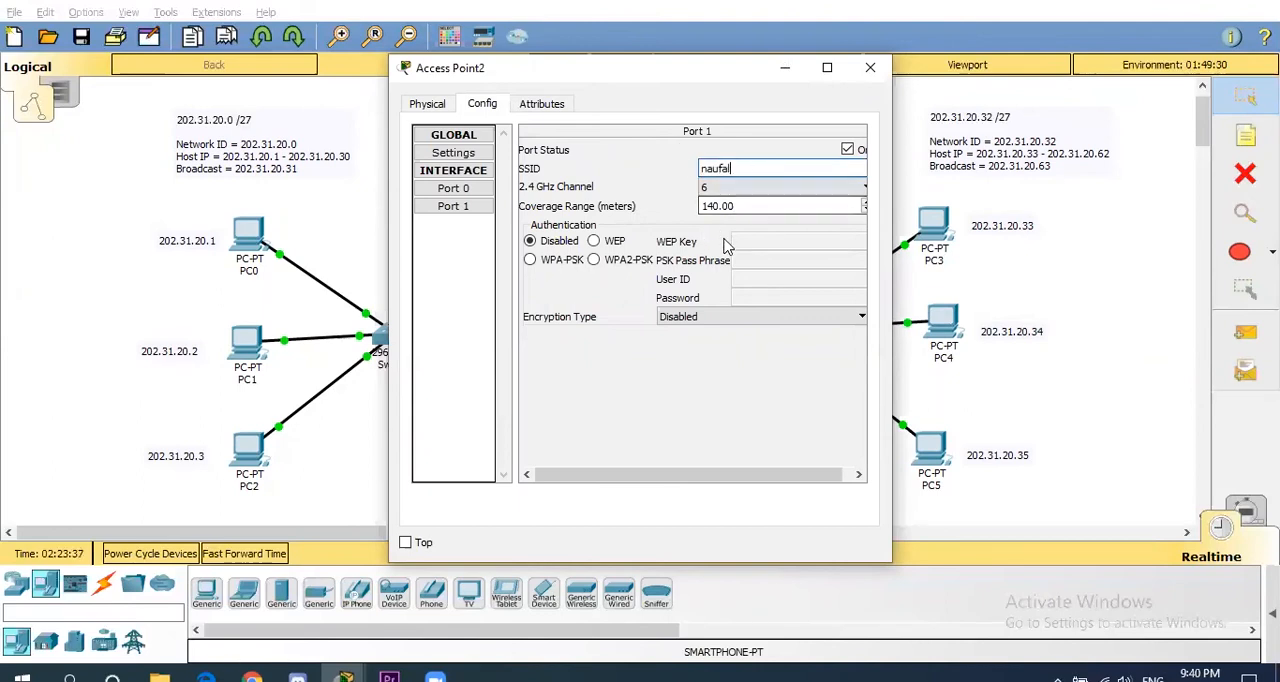
- Secure the access point's Port 1 with WPA2-PSK authentication, enter the PSK pass phrase, and close its window
click(594, 260)
click(747, 258)
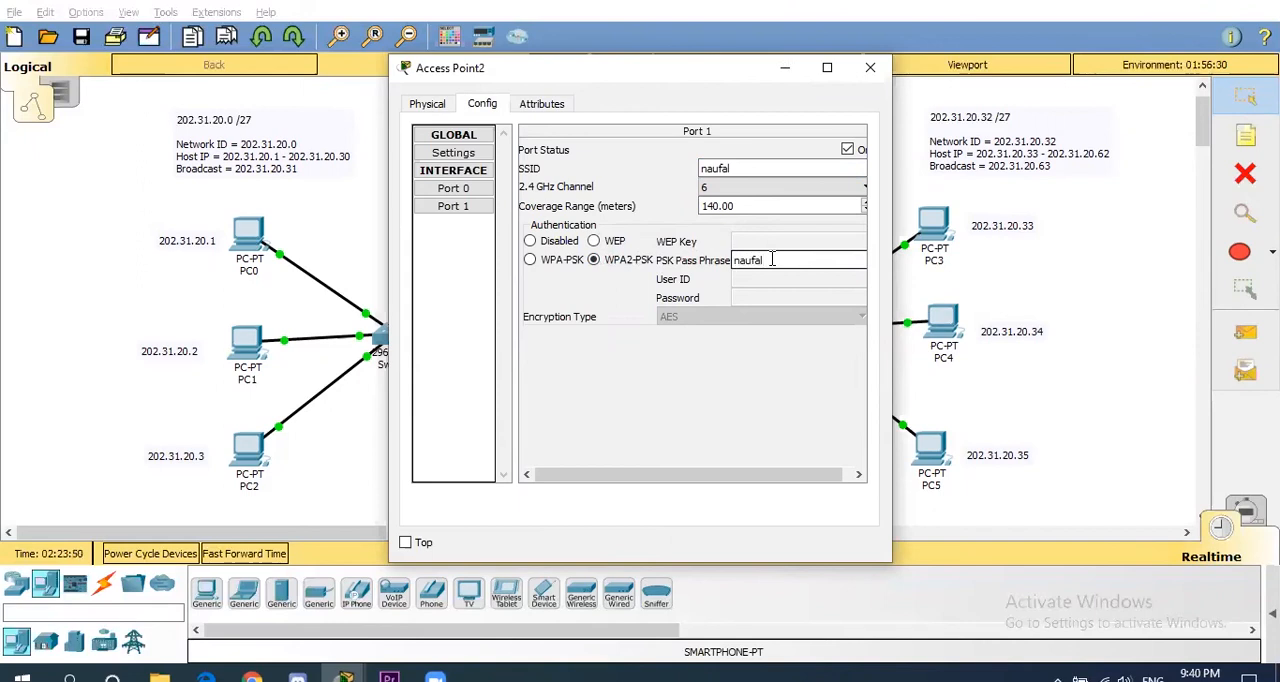
text(23)
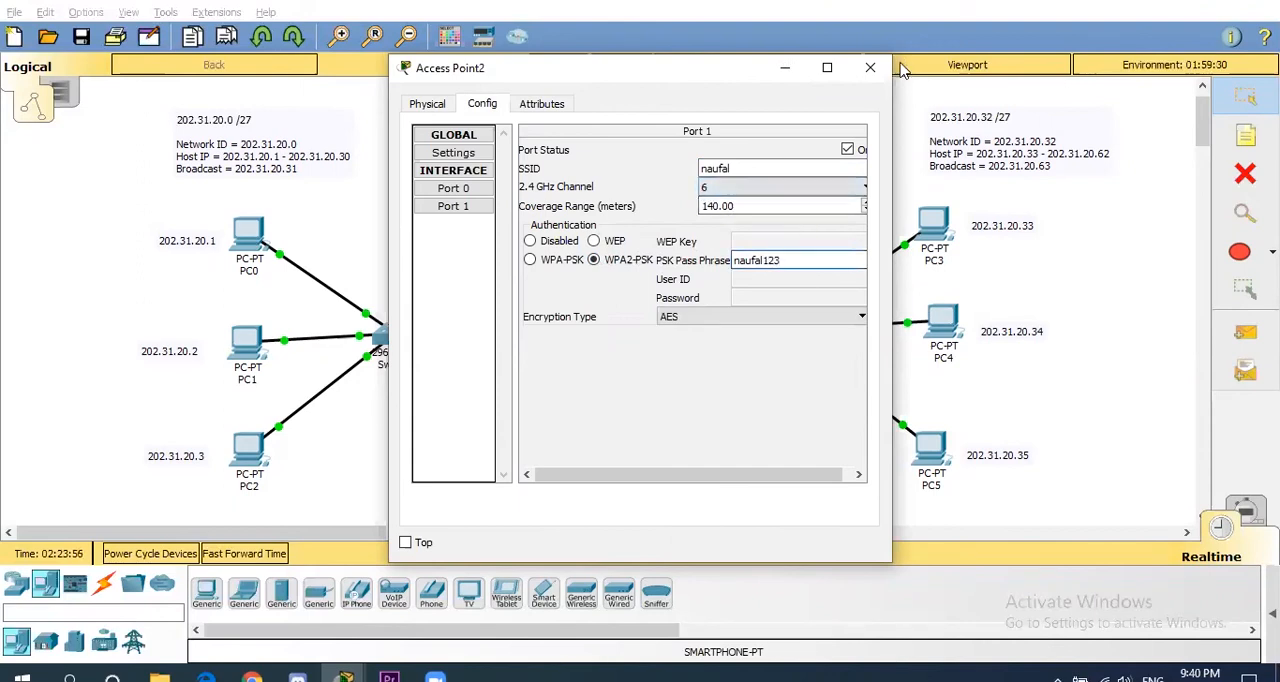
click(868, 69)
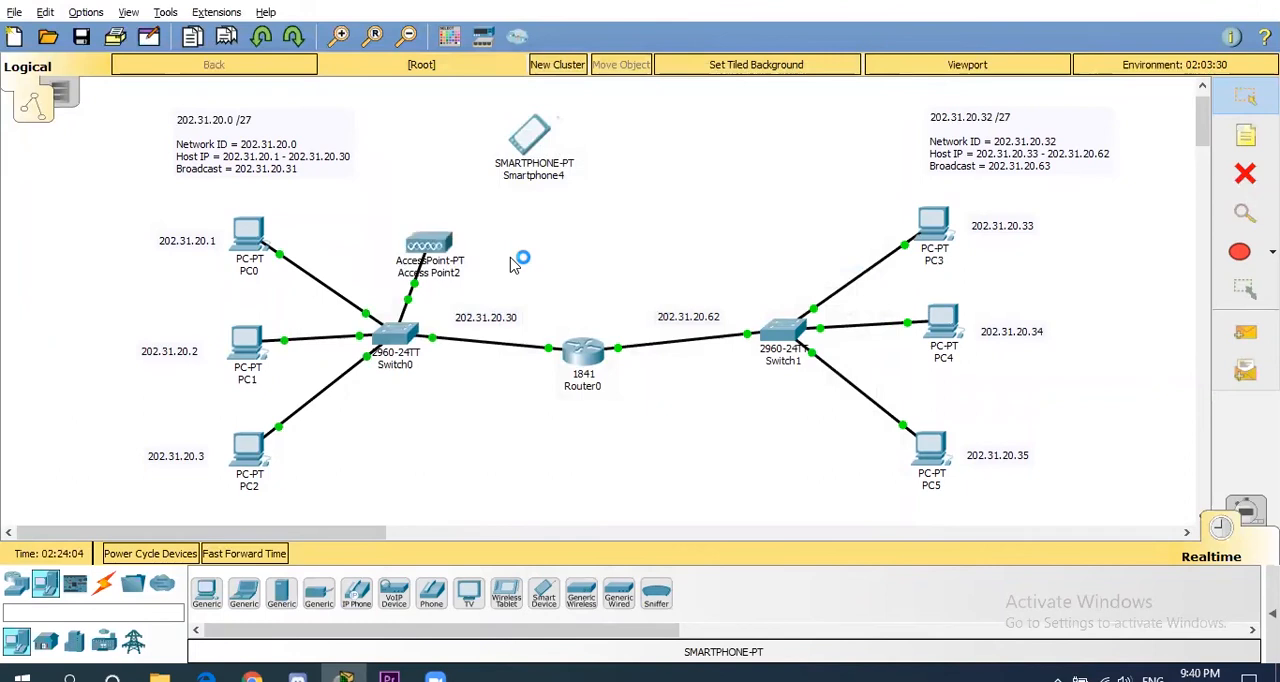
- Open the smartphone's IP configuration, switch Wireless0 to static addressing, and move the window to uncover the left network's labels
click(535, 141)
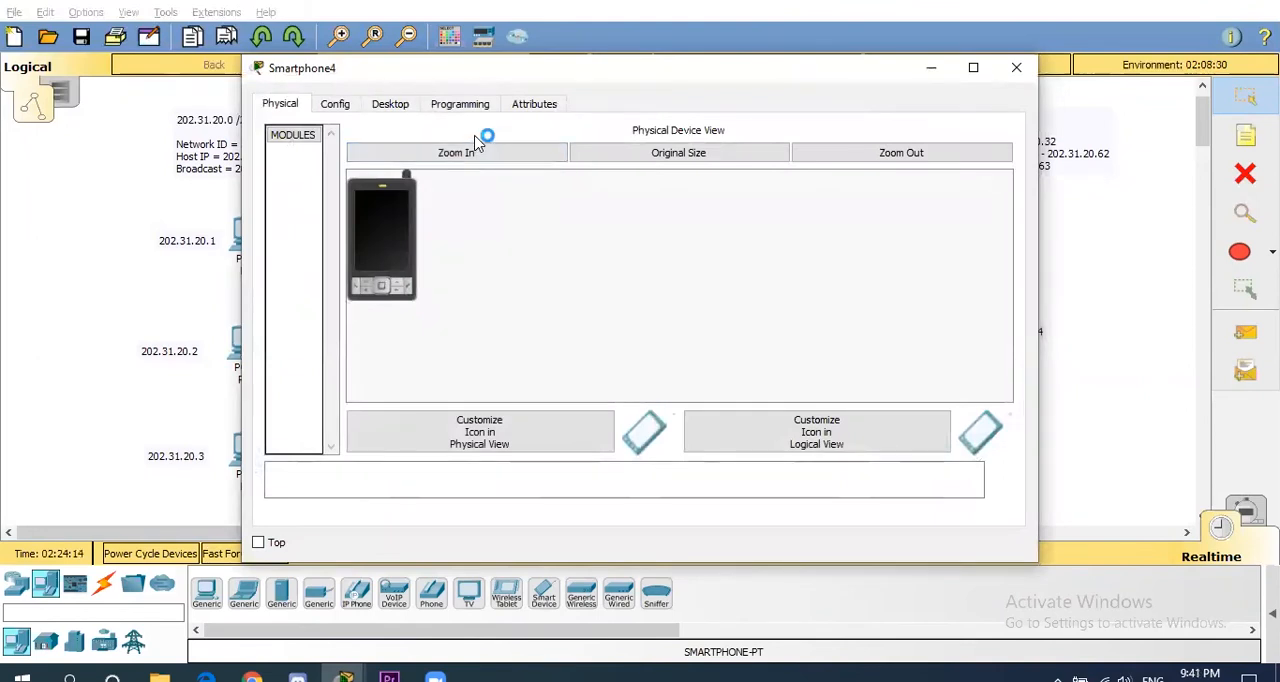
click(396, 101)
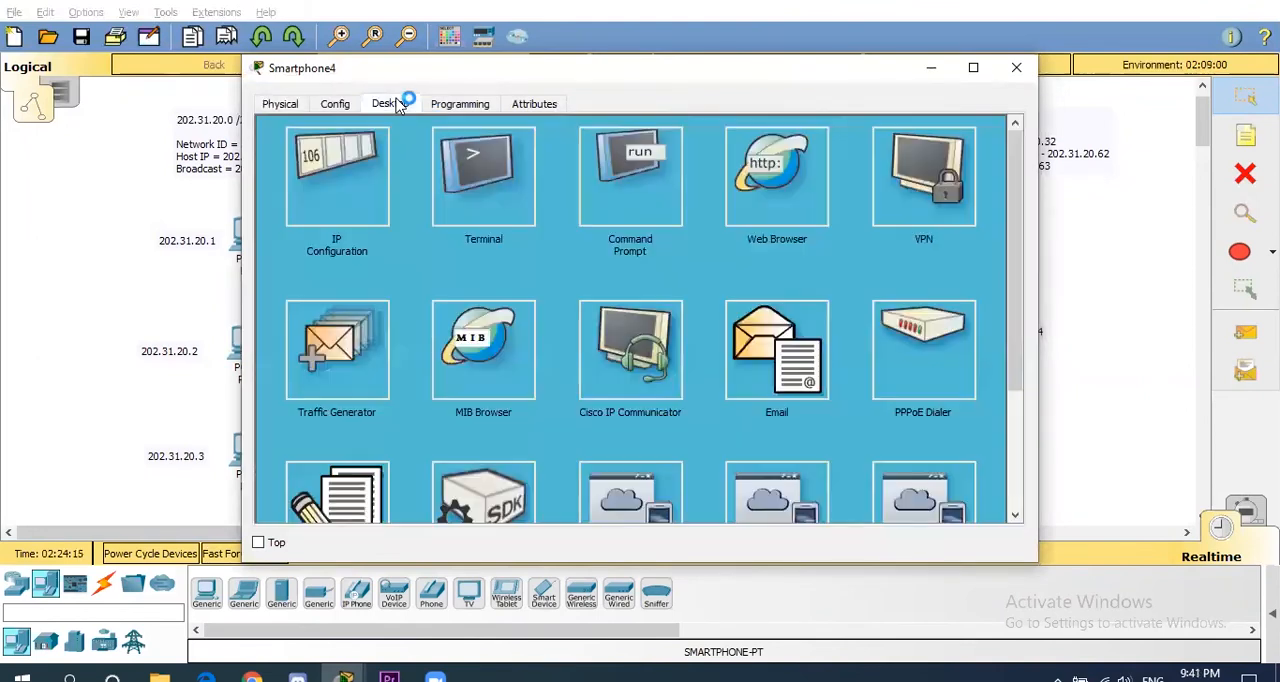
click(343, 193)
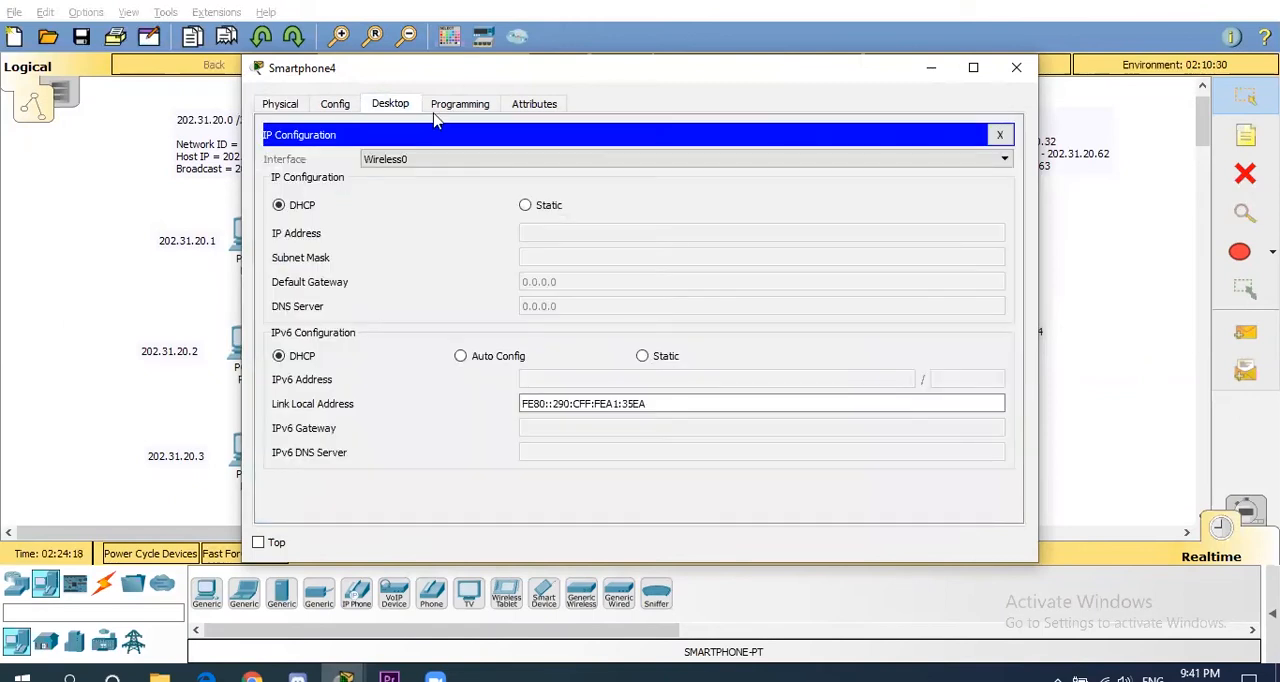
click(525, 205)
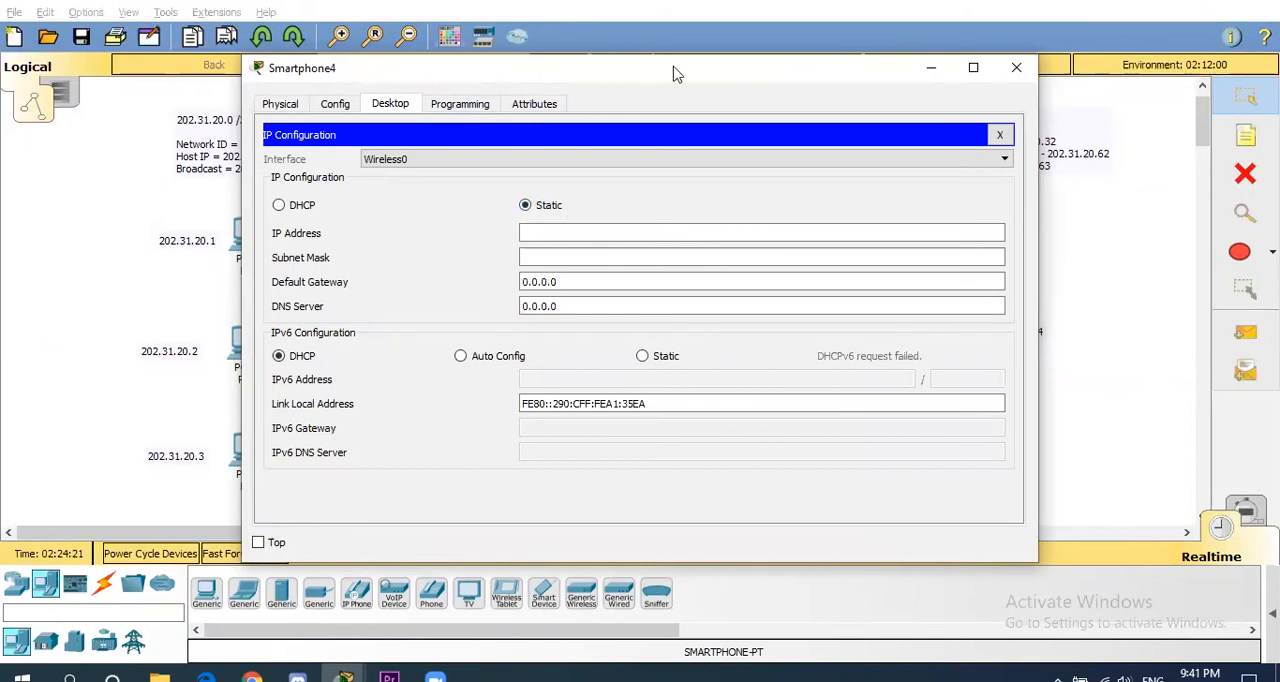
drag(674, 74, 852, 72)
- Set the smartphone's IP address to 202.31.20.4 and its subnet mask to 255.255.255.224
click(728, 231)
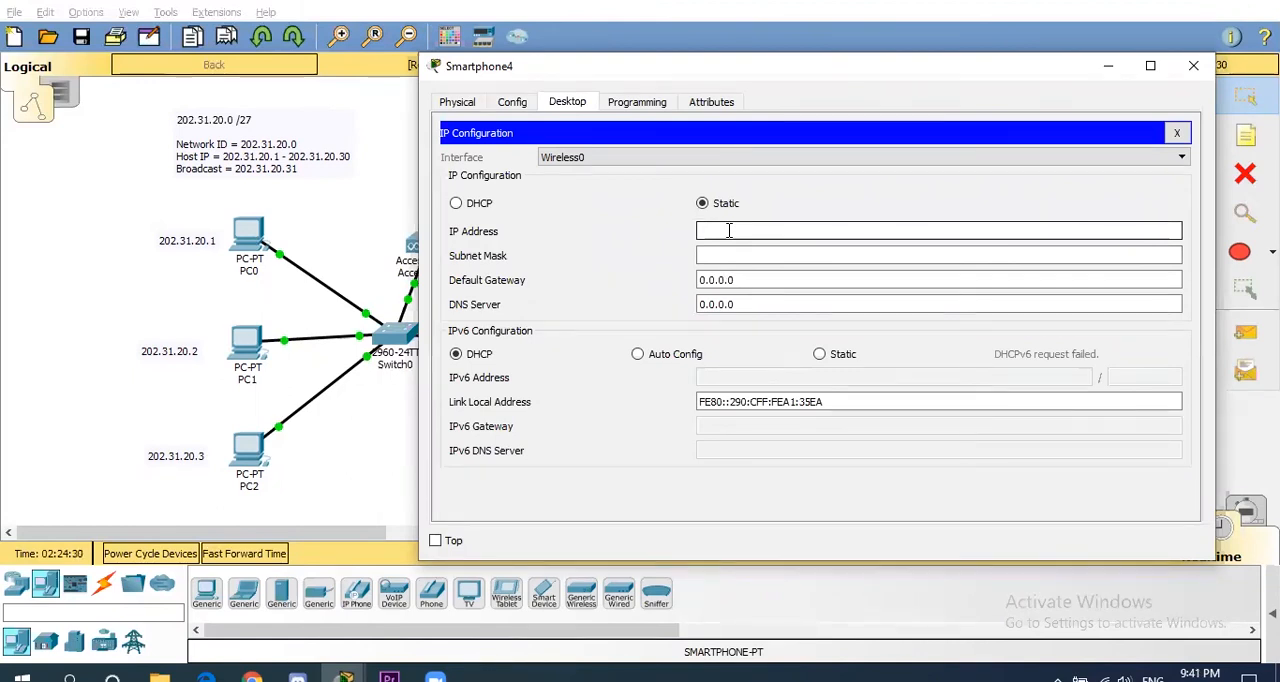
text(202.31.20.)
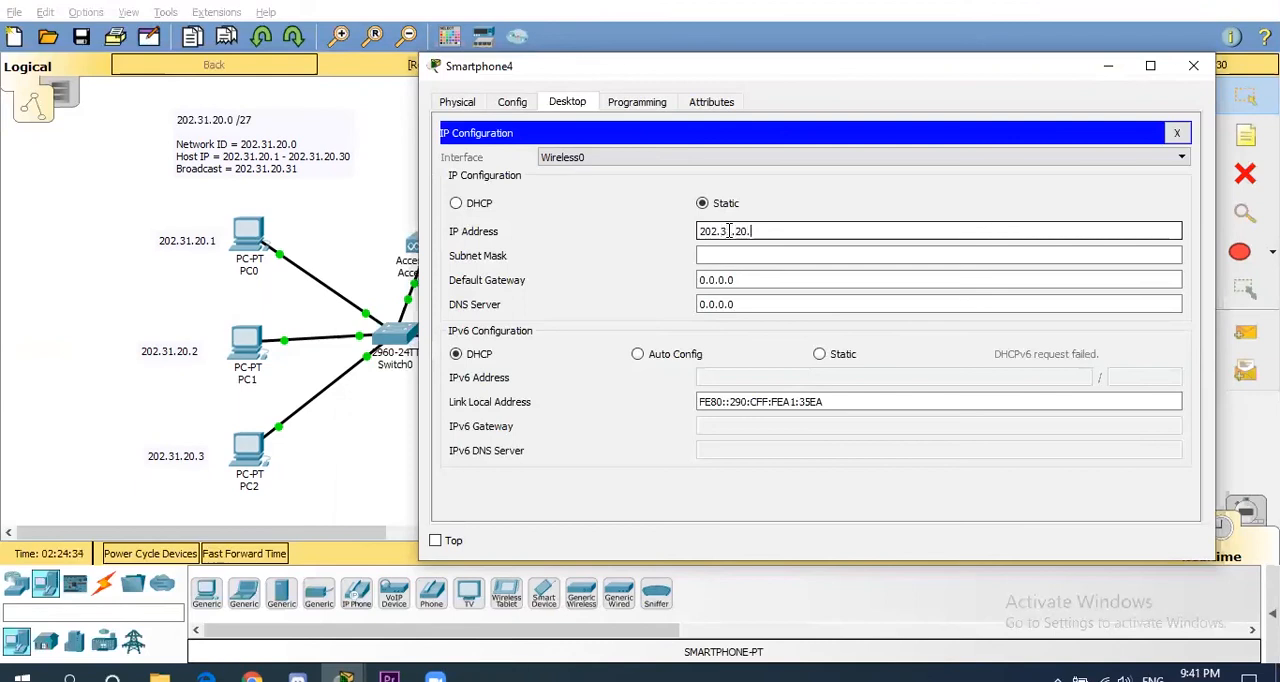
text(4)
click(710, 256)
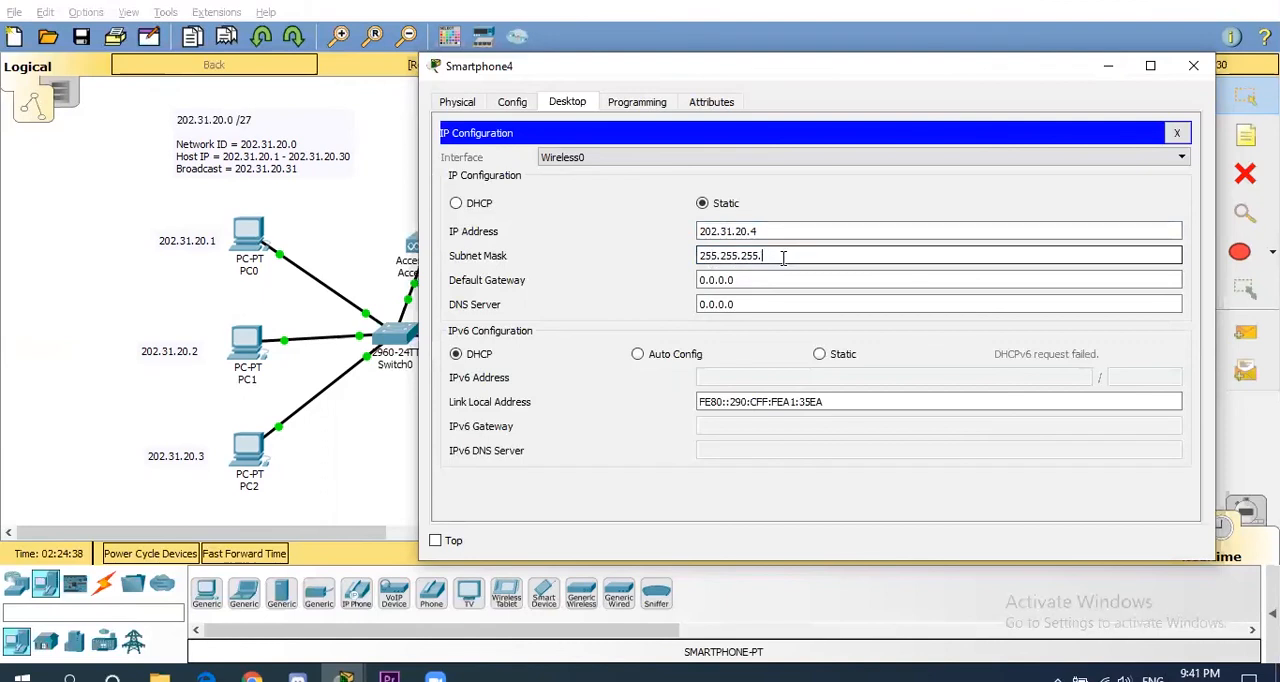
text(4)
- Set the smartphone's default gateway to 202.31.20.30
key(Tab)
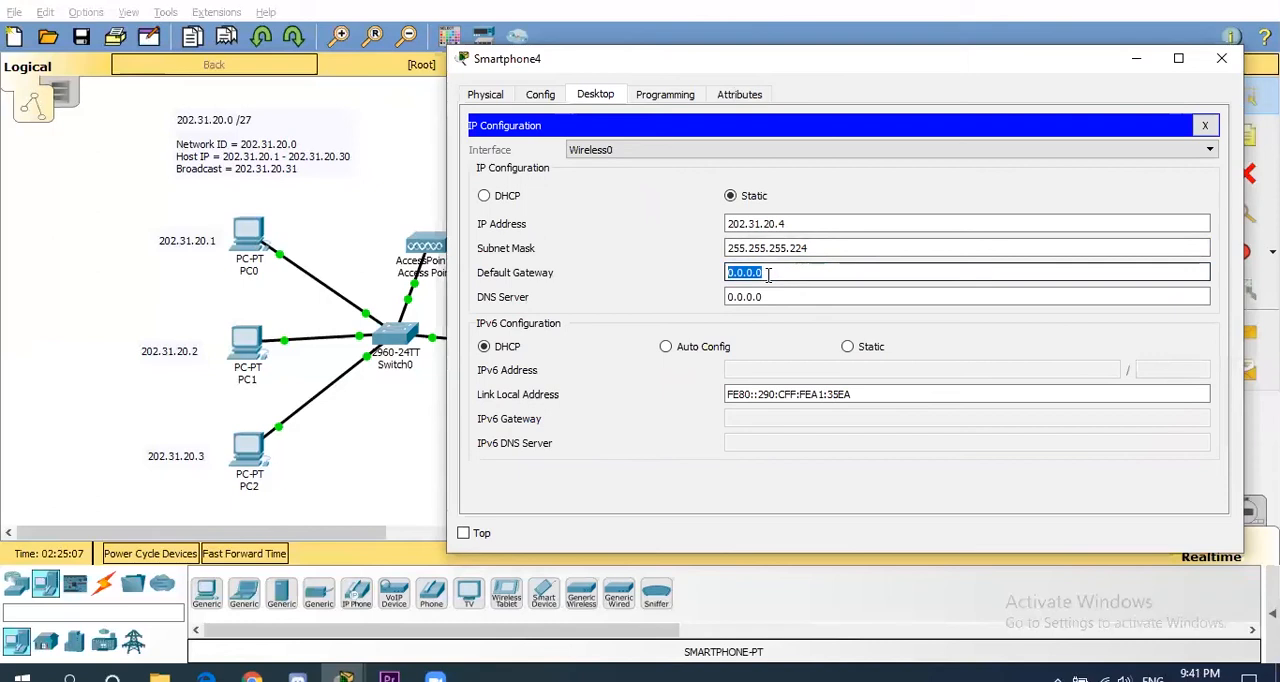
text(202.31.20.30)
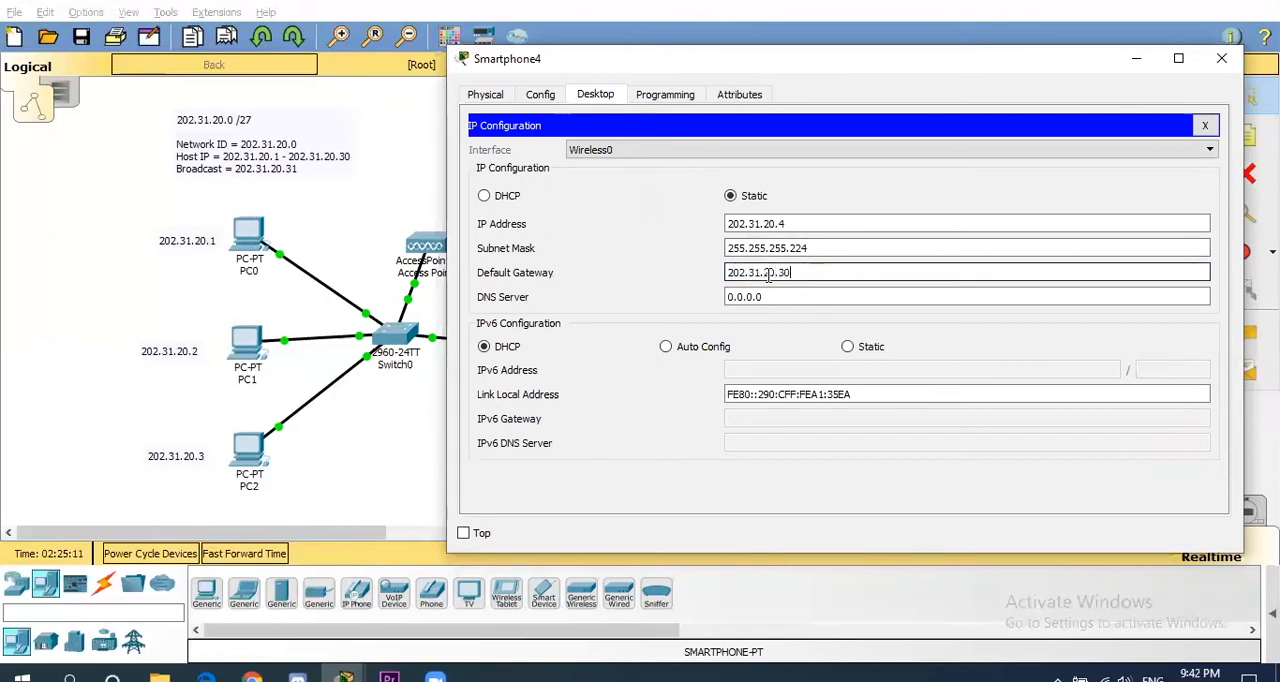
- Replace the default SSID in the smartphone's Wireless0 settings with the access point's custom network name
click(540, 96)
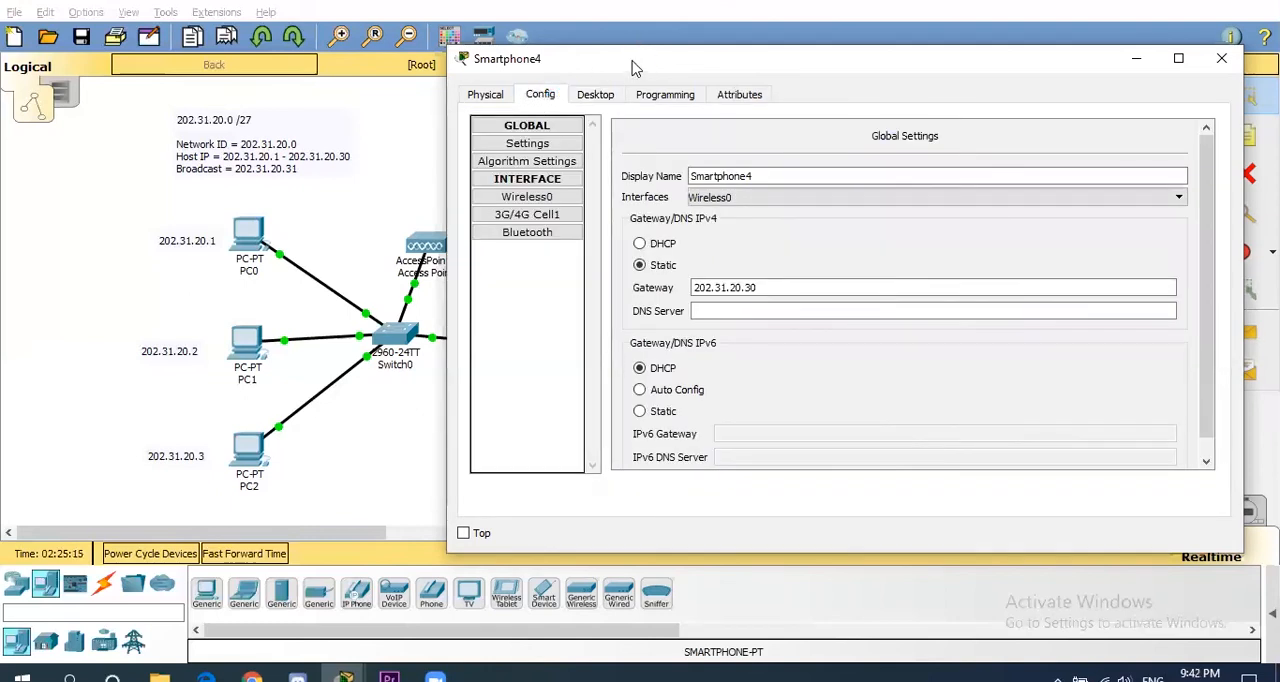
click(545, 198)
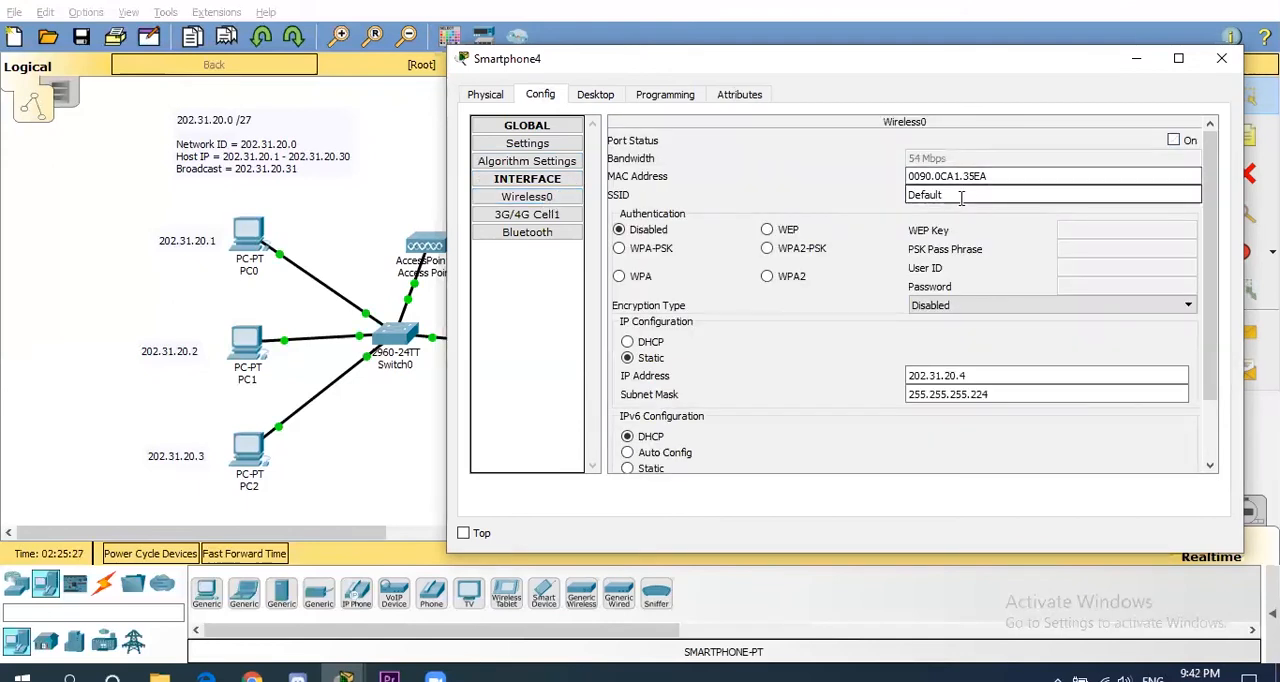
drag(958, 197, 870, 199)
text(naufal)
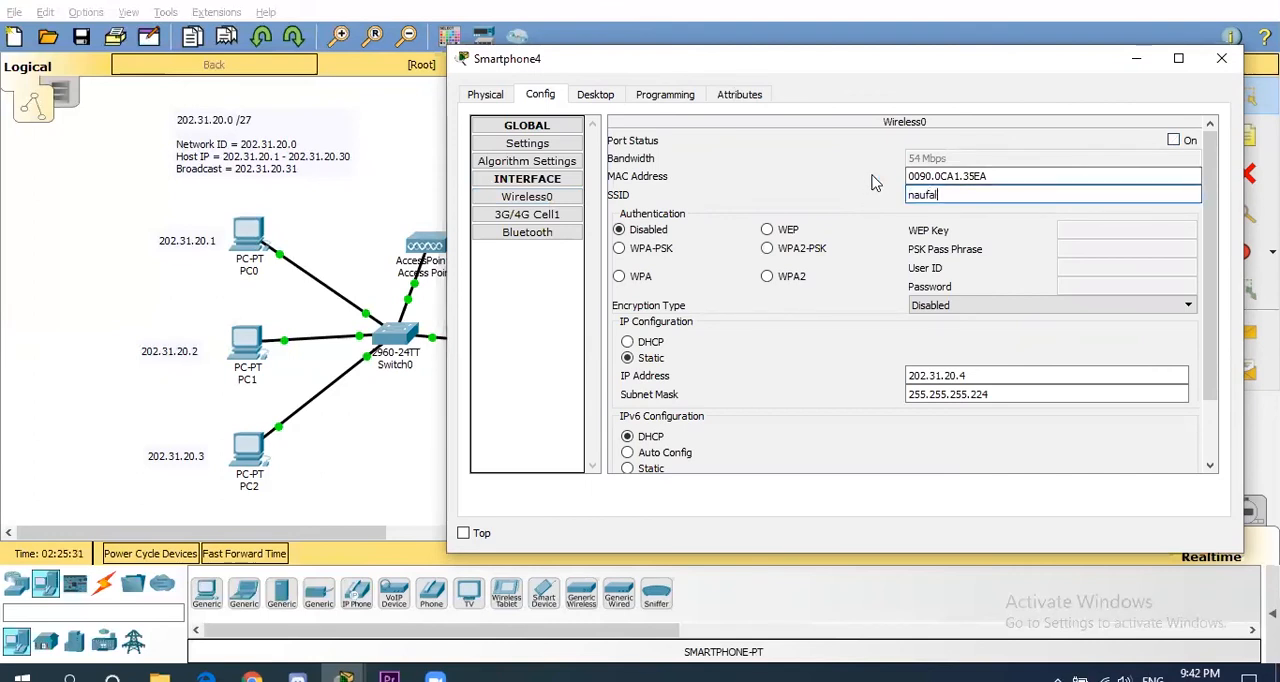
- Set the smartphone's Wireless0 authentication to WPA2-PSK and enter the PSK pass phrase
click(767, 249)
click(1102, 257)
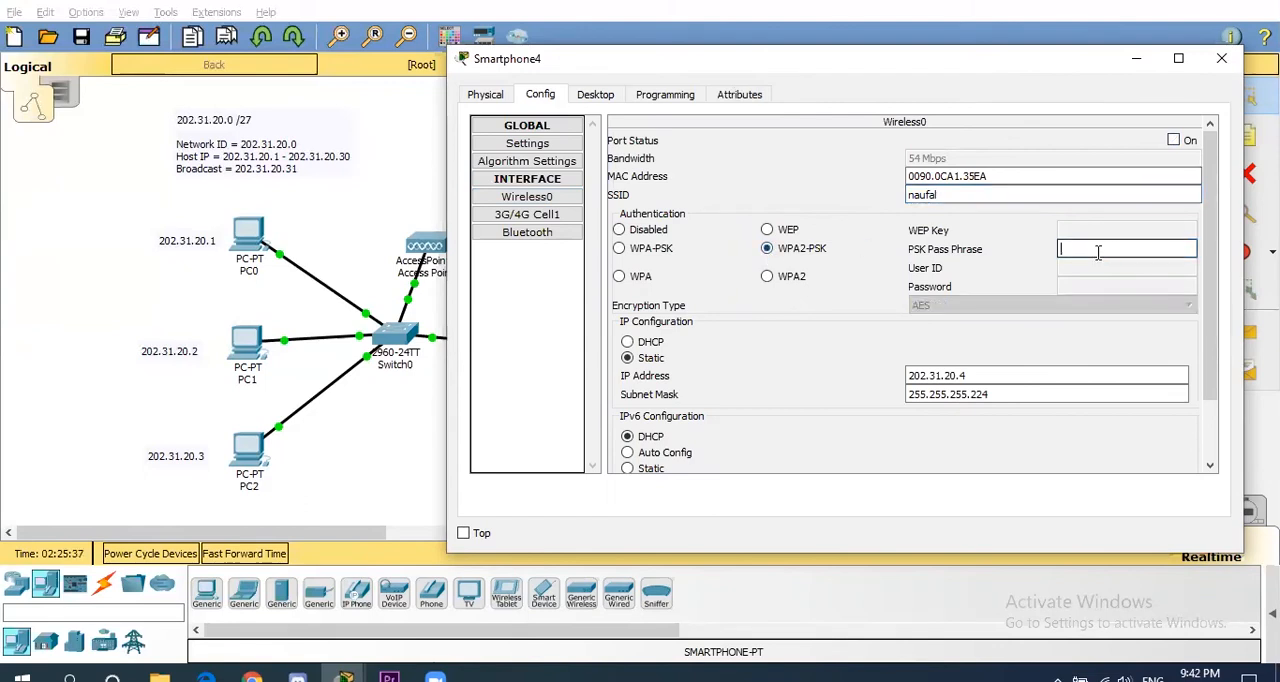
text(naufal123)
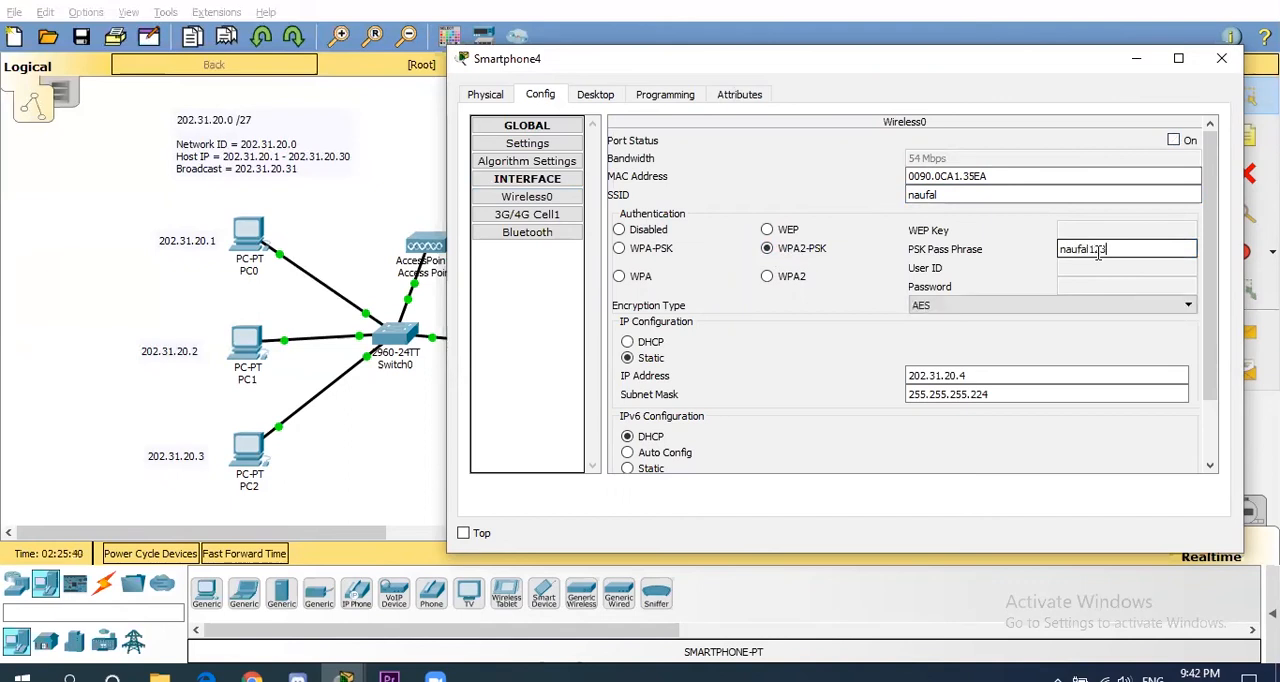
- Turn on the smartphone's Wireless0 port, close its window, and shift the phone slightly toward the access point
click(1174, 141)
click(1225, 62)
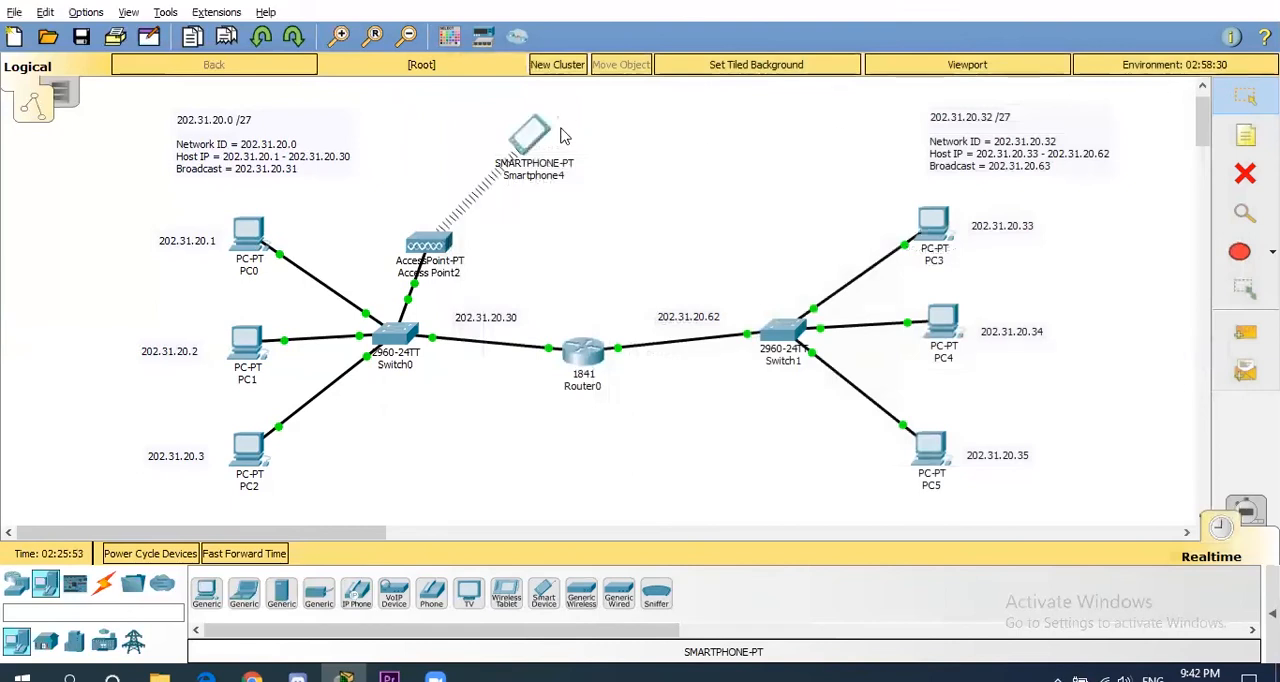
drag(565, 145, 540, 143)
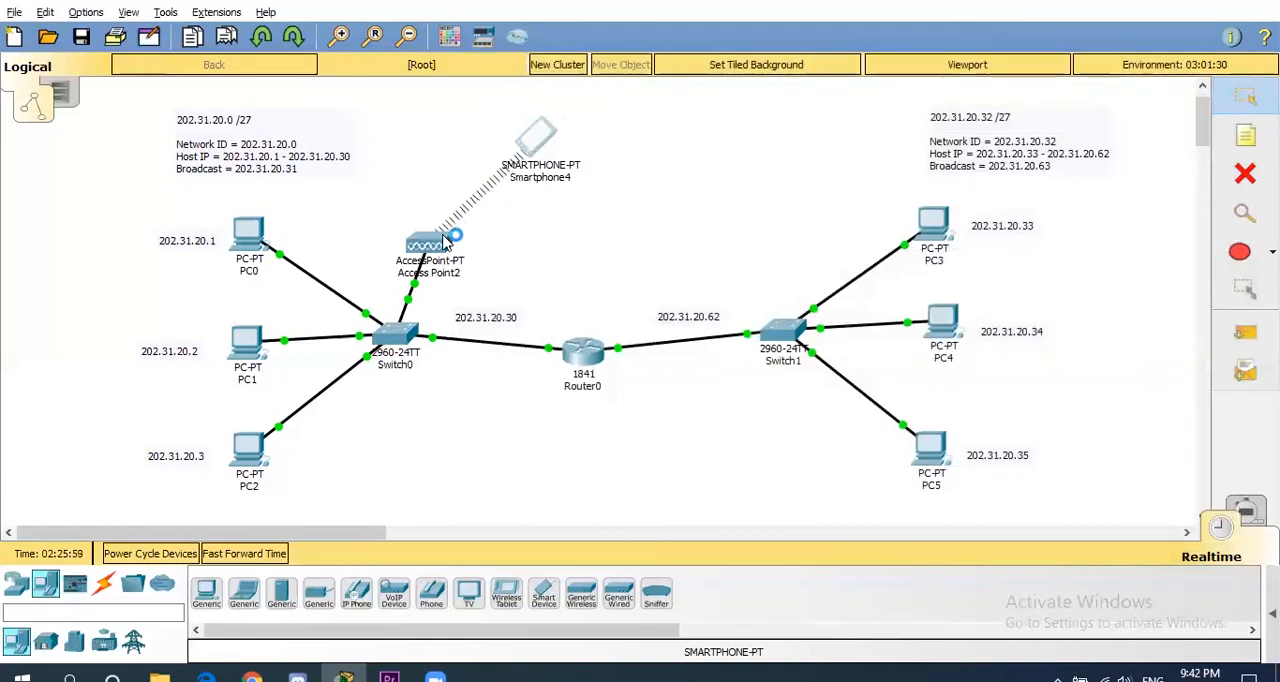
drag(533, 138, 521, 152)
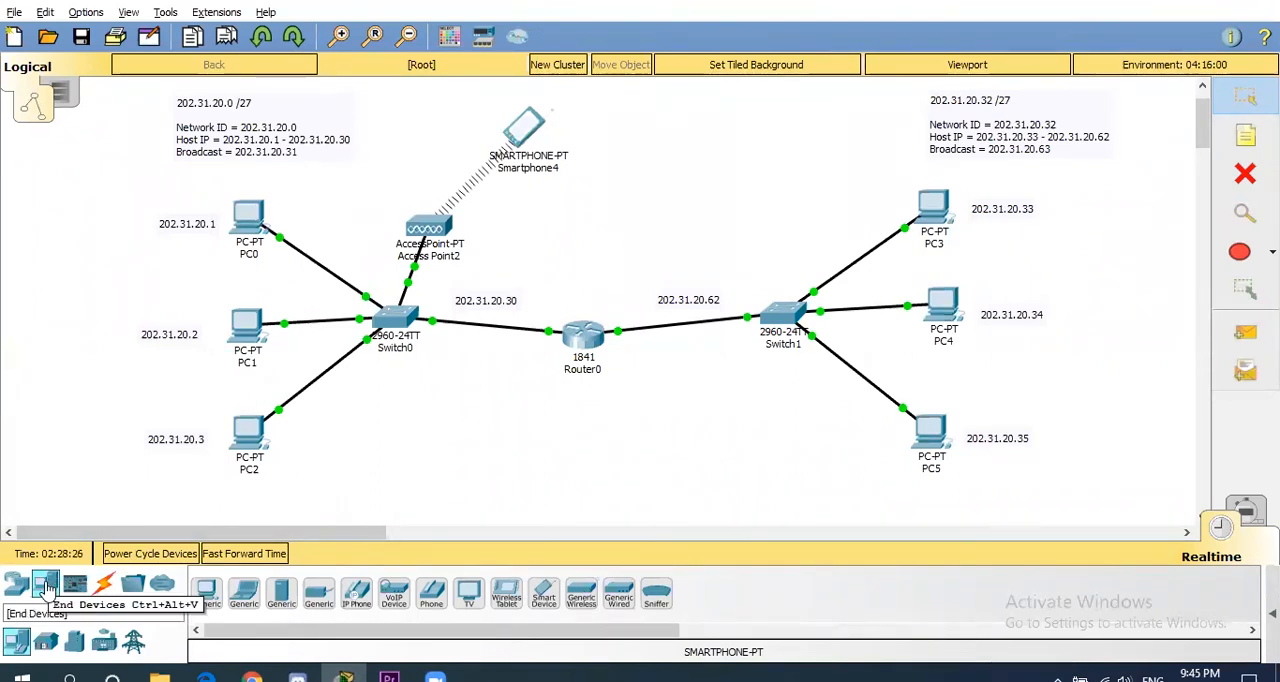
- Add a Server-PT below Switch0 and cable it to Switch0 with an automatically chosen connection
click(280, 598)
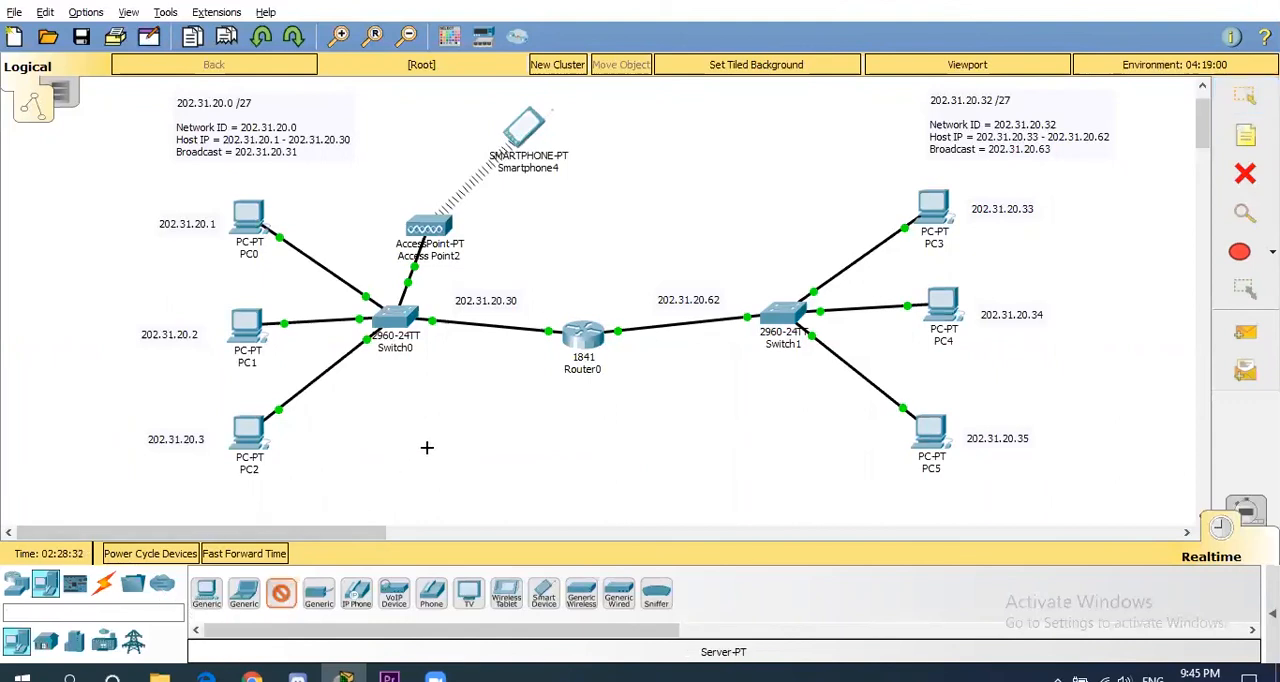
click(426, 449)
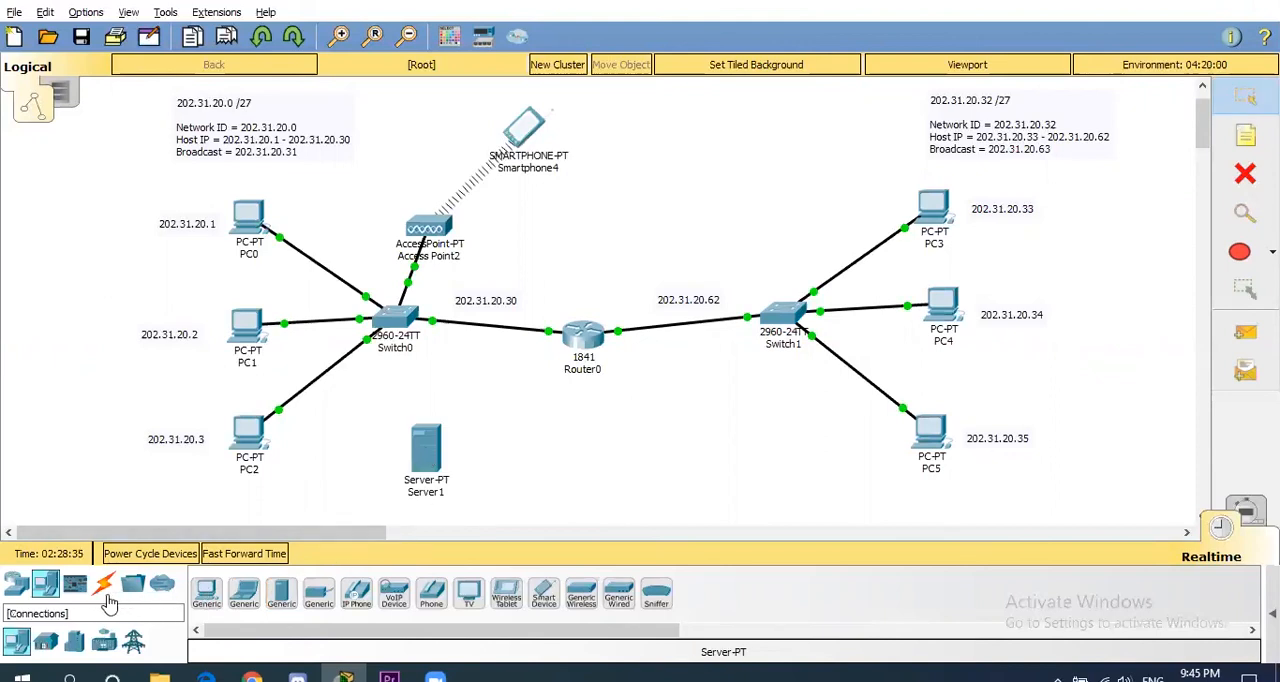
click(106, 590)
click(207, 596)
click(428, 460)
click(397, 316)
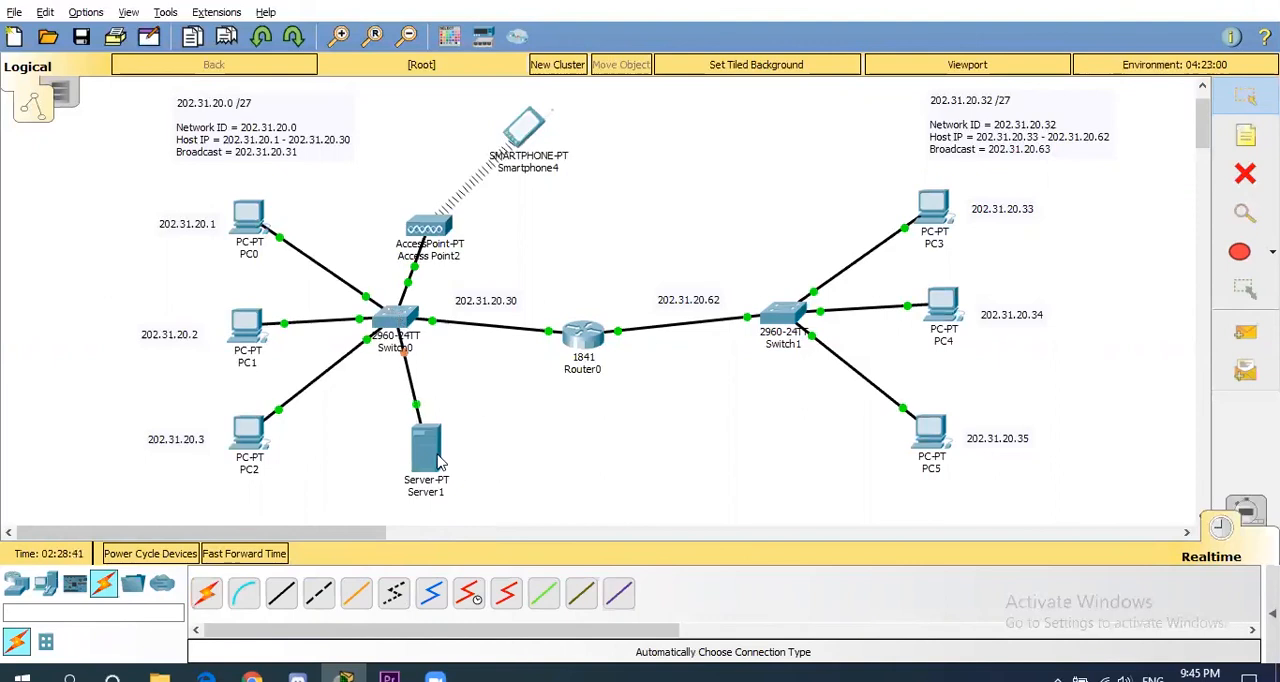
- Open the new server's IP configuration, move the window off the left network's labels, and set the IP address to 202.31.20.10
mouse_move(440, 470)
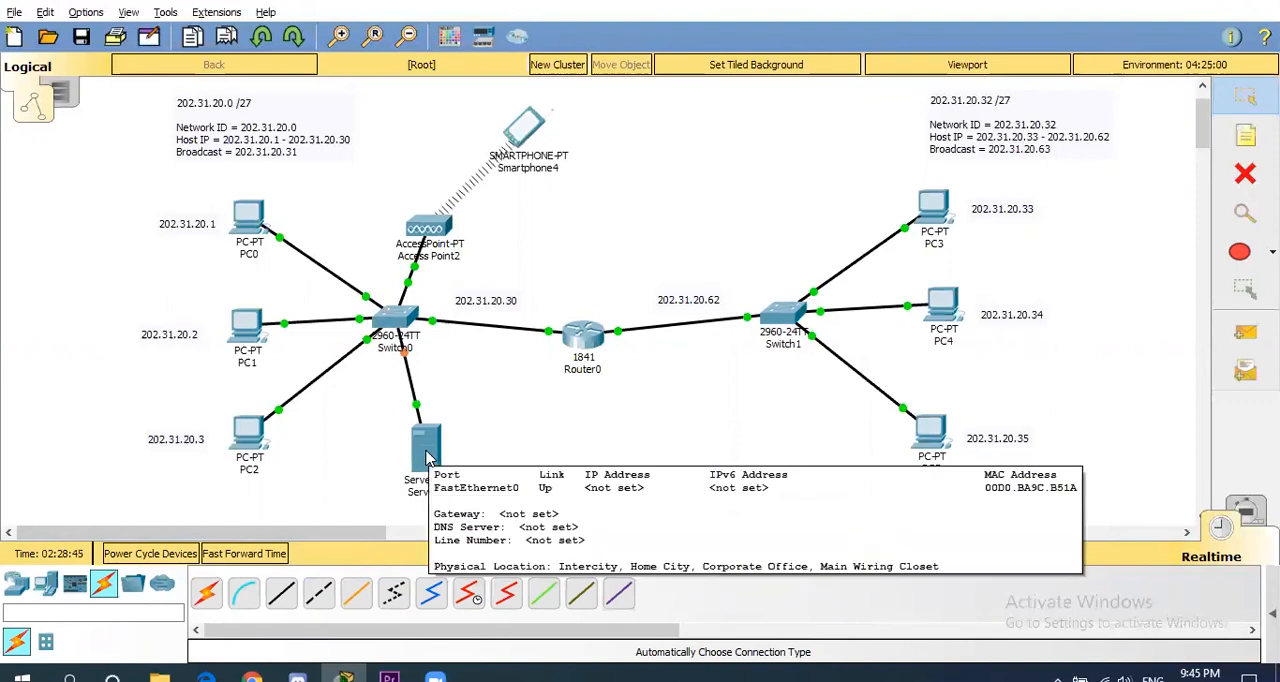
click(426, 457)
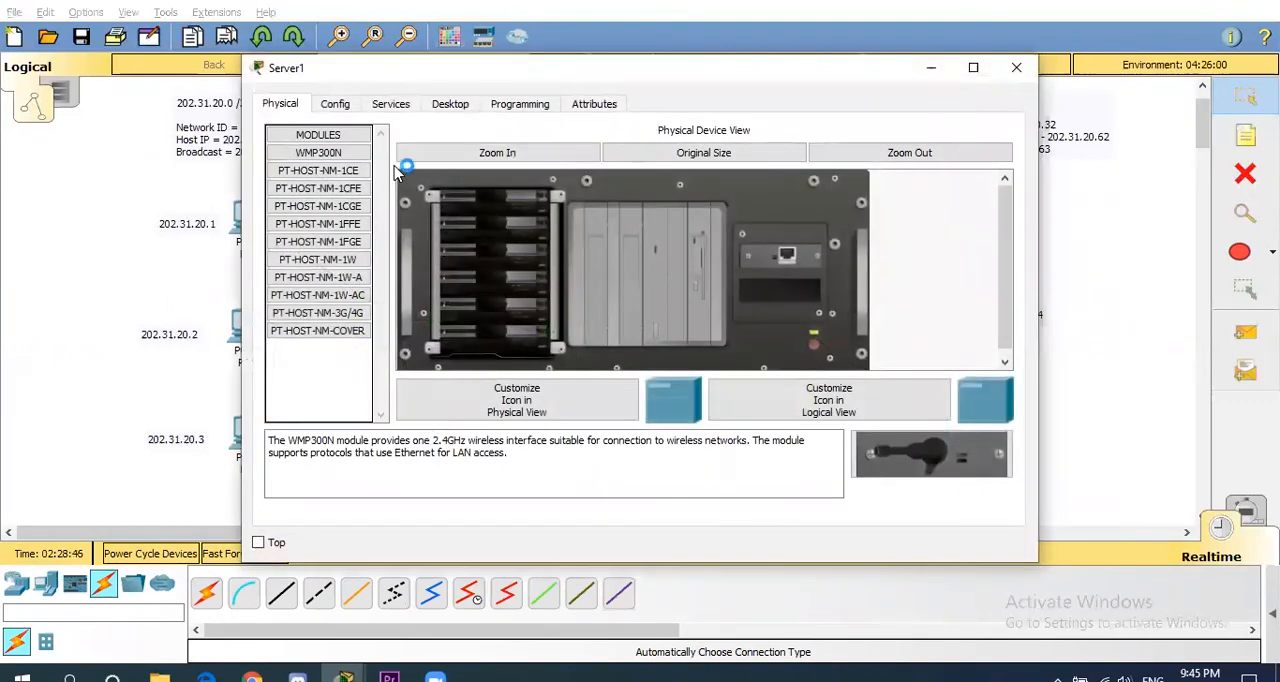
click(437, 109)
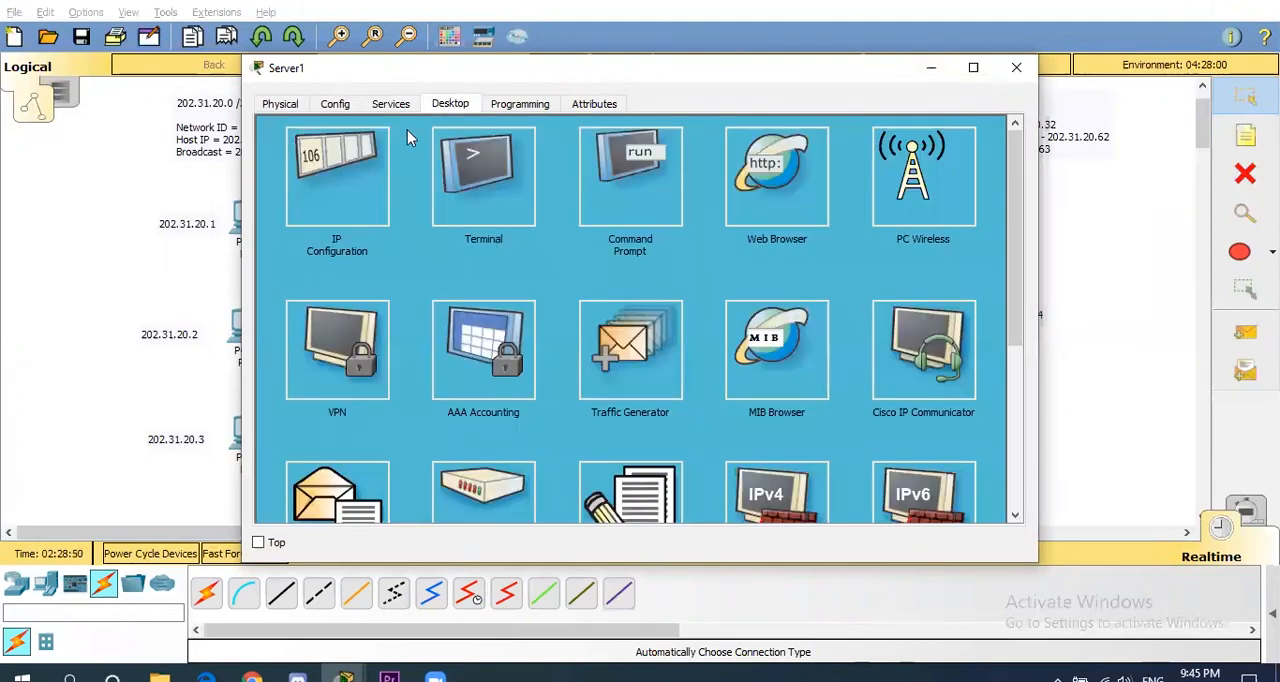
click(370, 162)
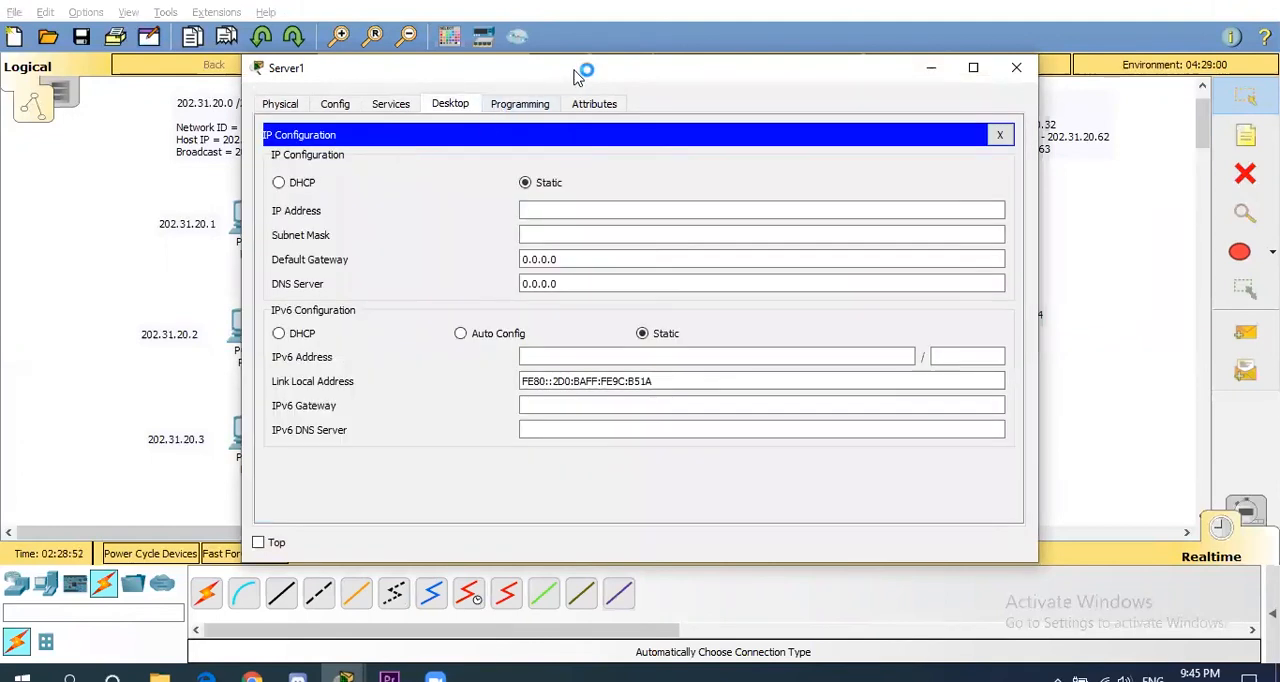
drag(578, 76, 788, 108)
click(766, 247)
text(202.)
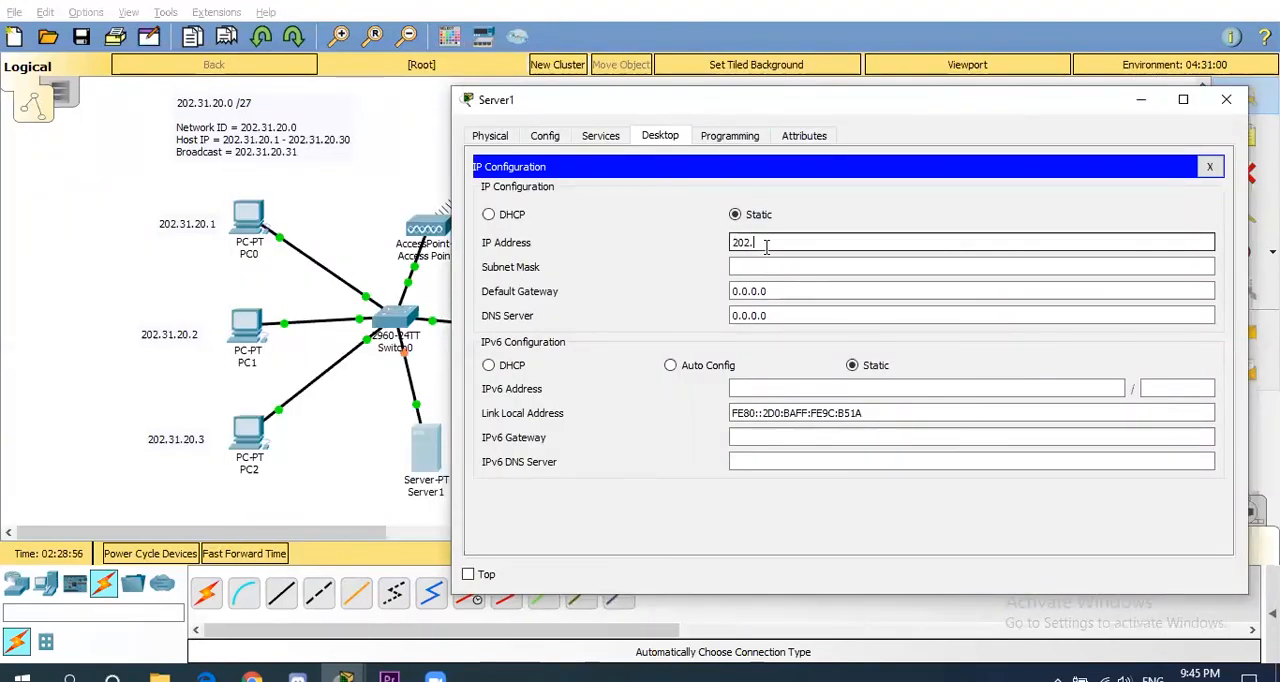
text(31.20.10)
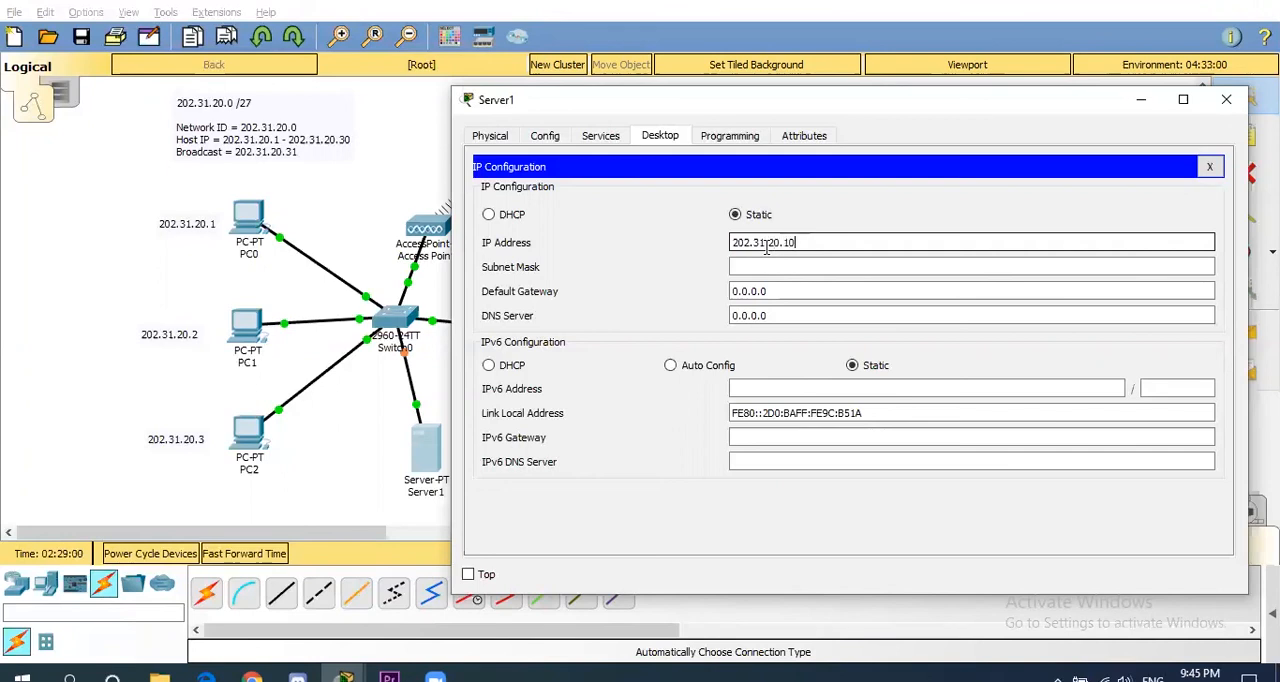
- Set the server's subnet mask to 255.255.255.224 and its default gateway to 202.31.20.30
click(759, 265)
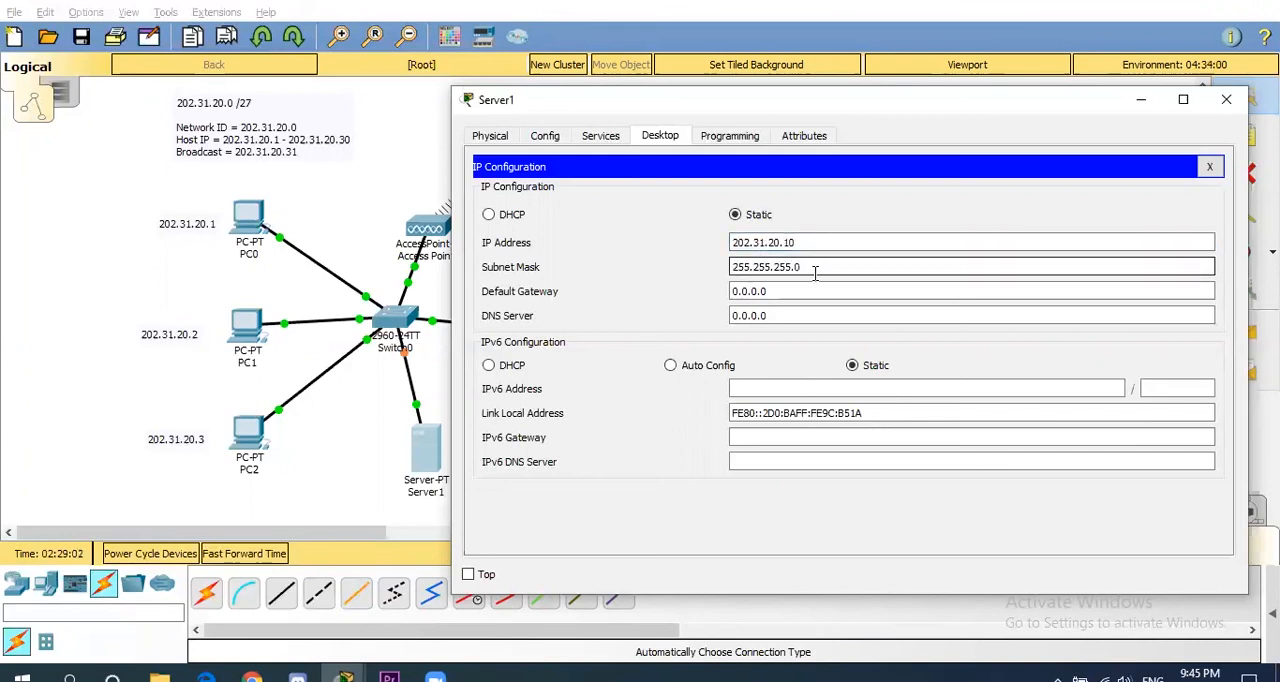
click(776, 292)
click(776, 291)
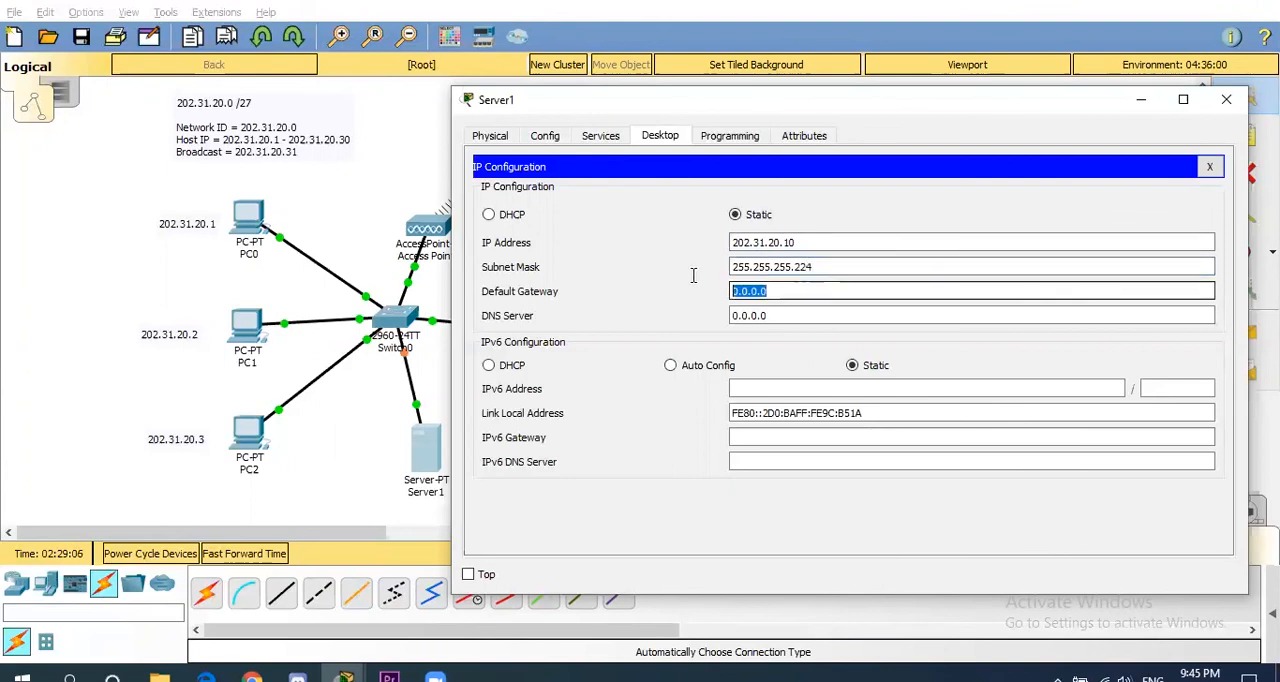
text(202.31.20.62)
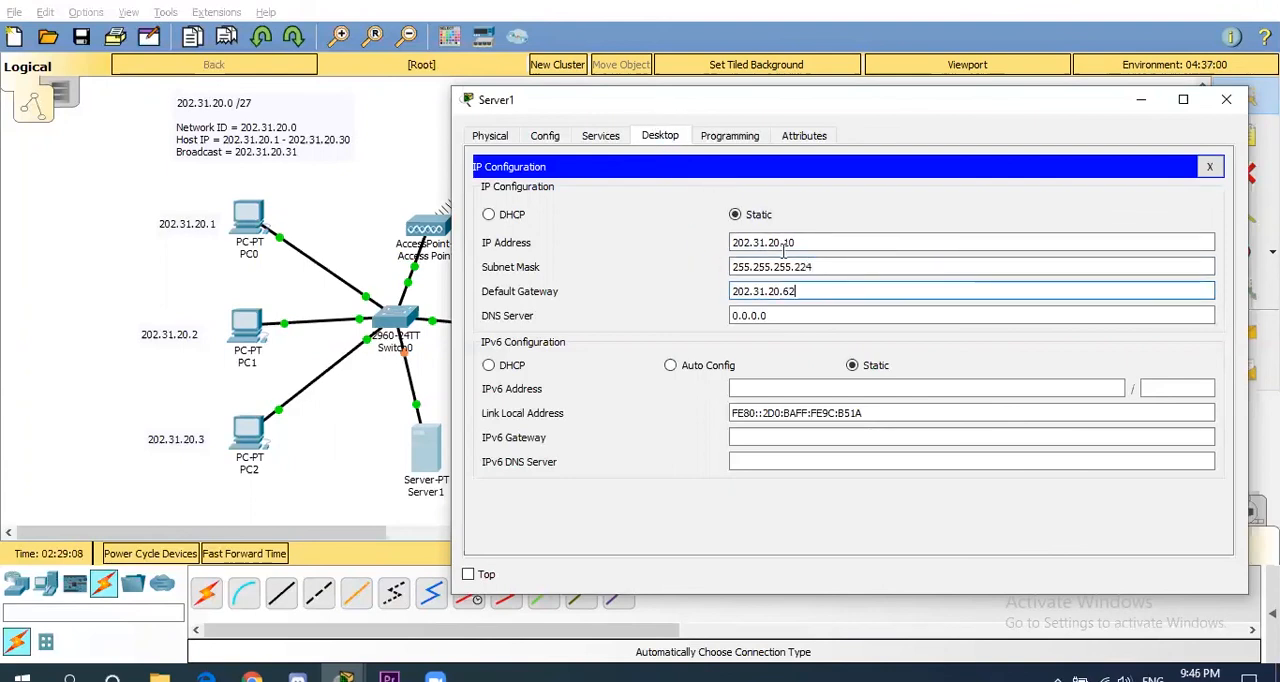
key(BackSpace)
key(BackSpace)
text(30)
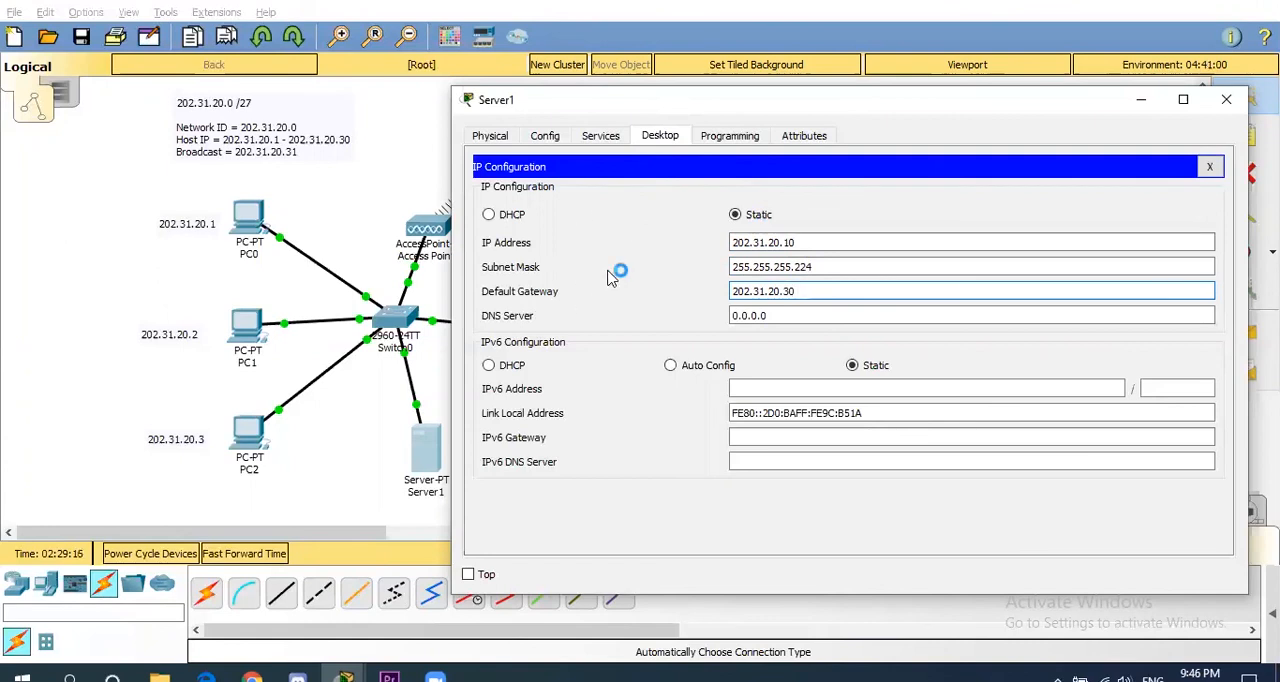
- Open the server's DHCP service settings and set the serverPool default gateway to 202.31.20.30
click(599, 137)
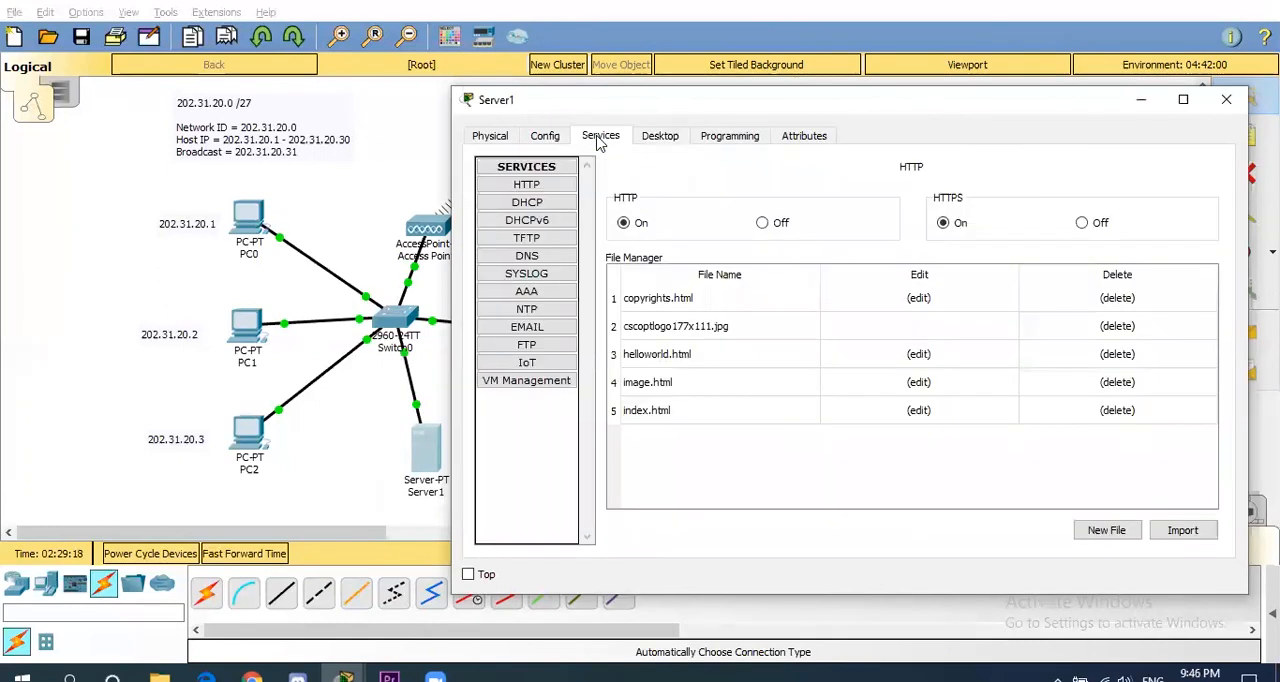
click(527, 202)
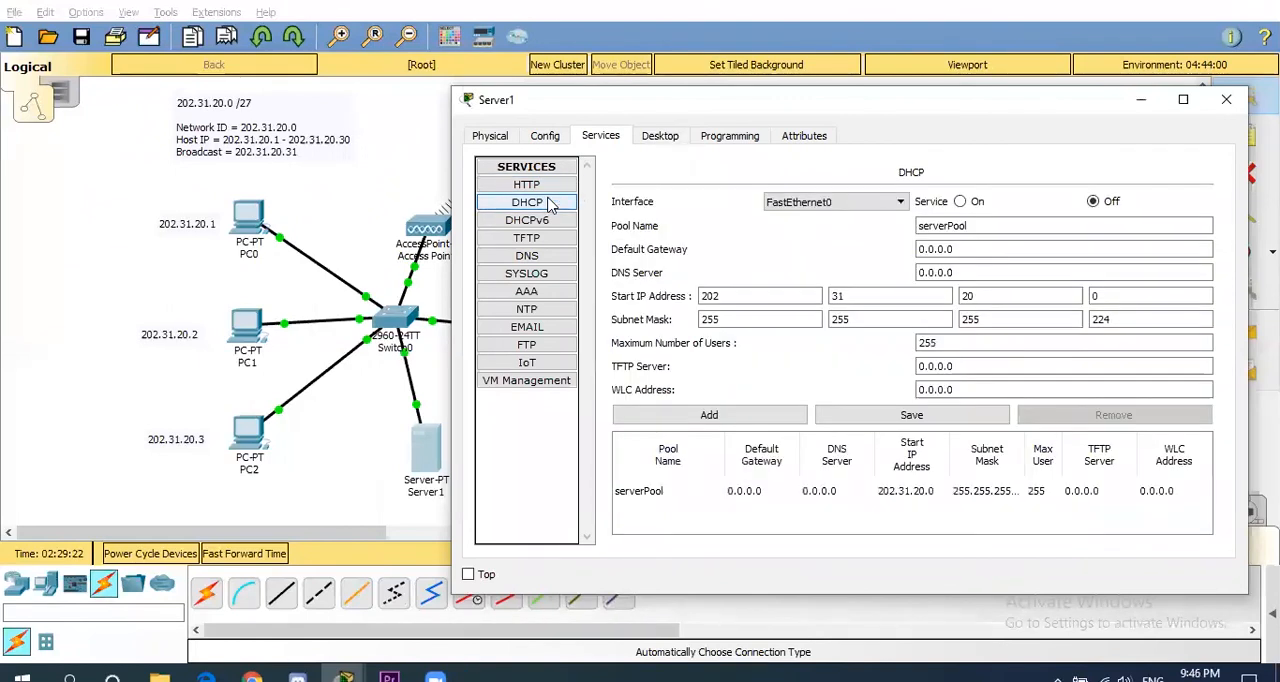
click(946, 250)
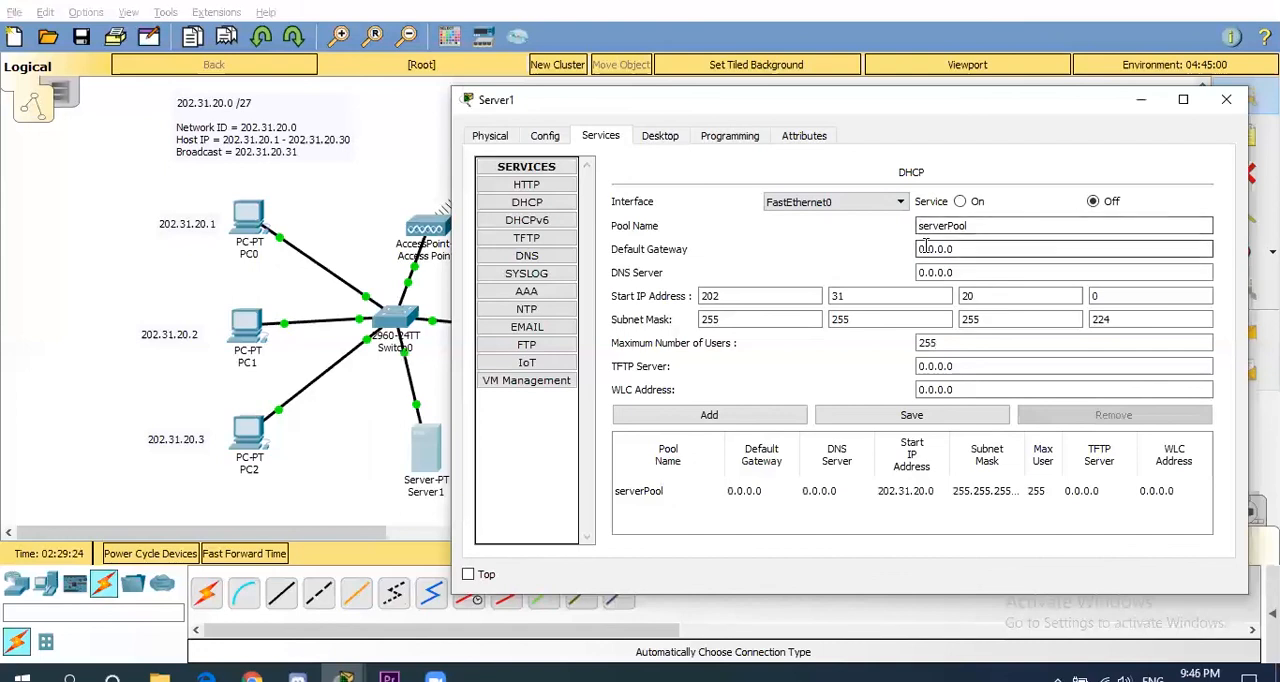
double_click(922, 249)
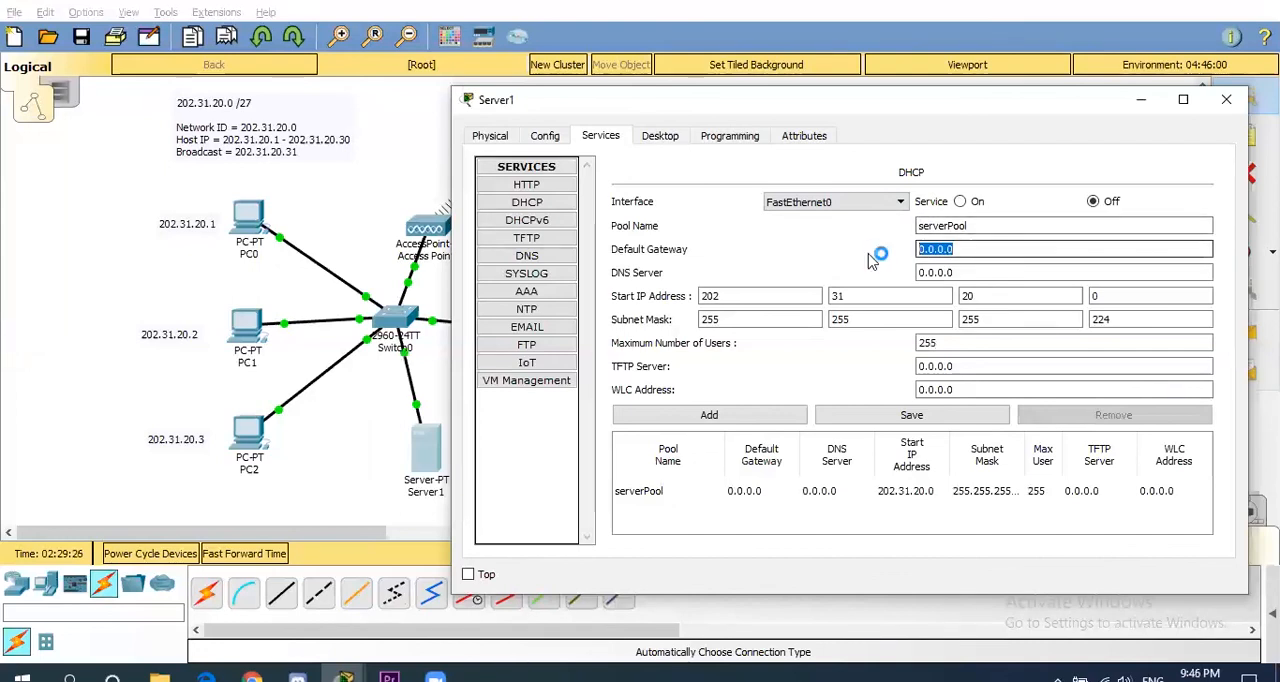
key(BackSpace)
text(202.31.20.30)
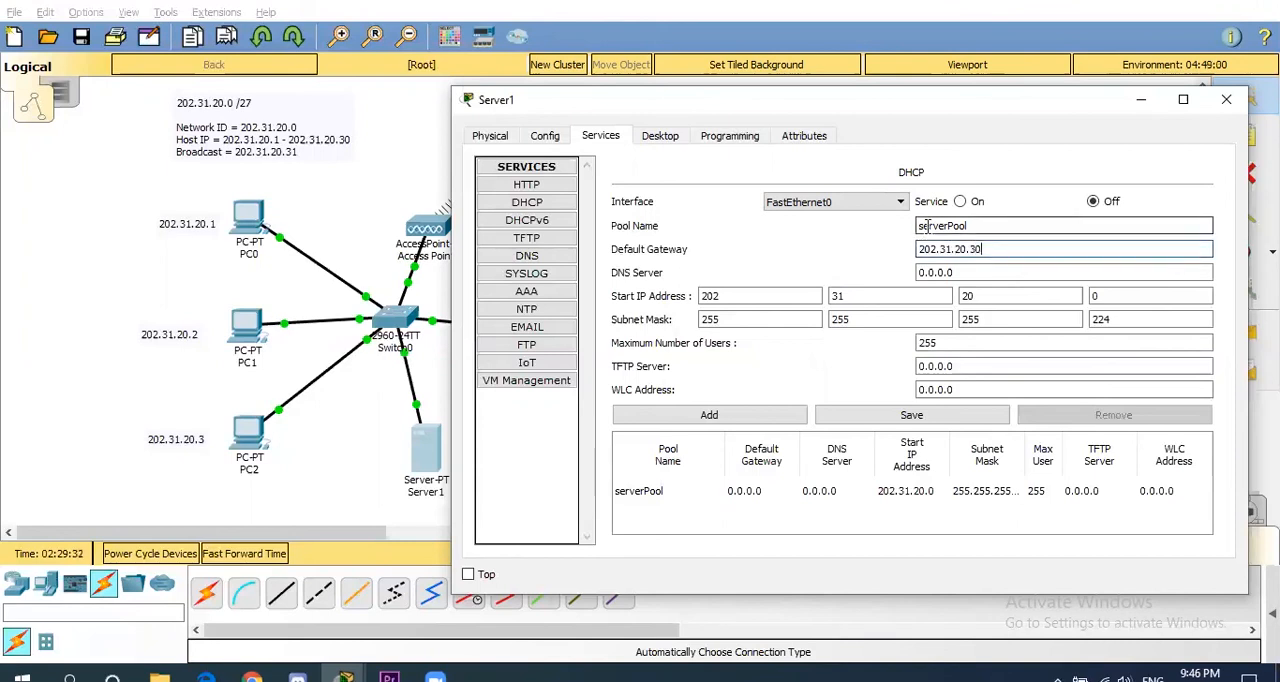
- Set serverPool's start IP address to 202.31.20.1, turn the DHCP service on, save the pool, and close the server's window
click(768, 296)
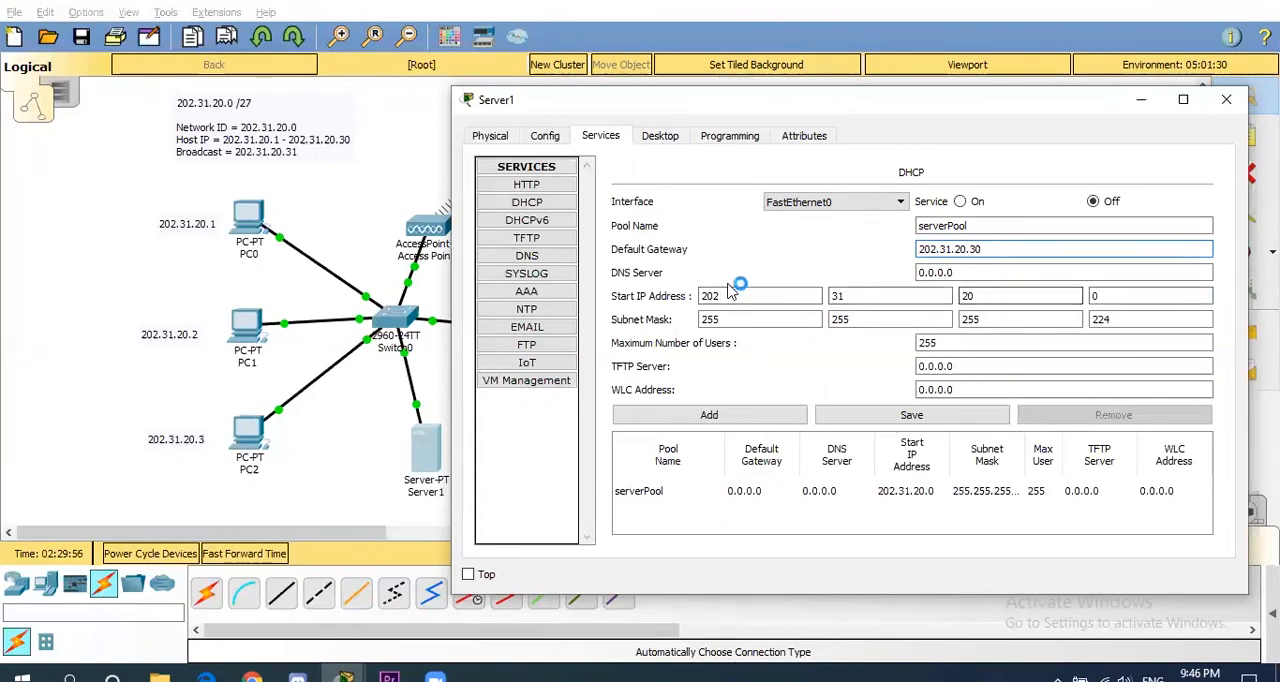
double_click(1140, 296)
key(BackSpace)
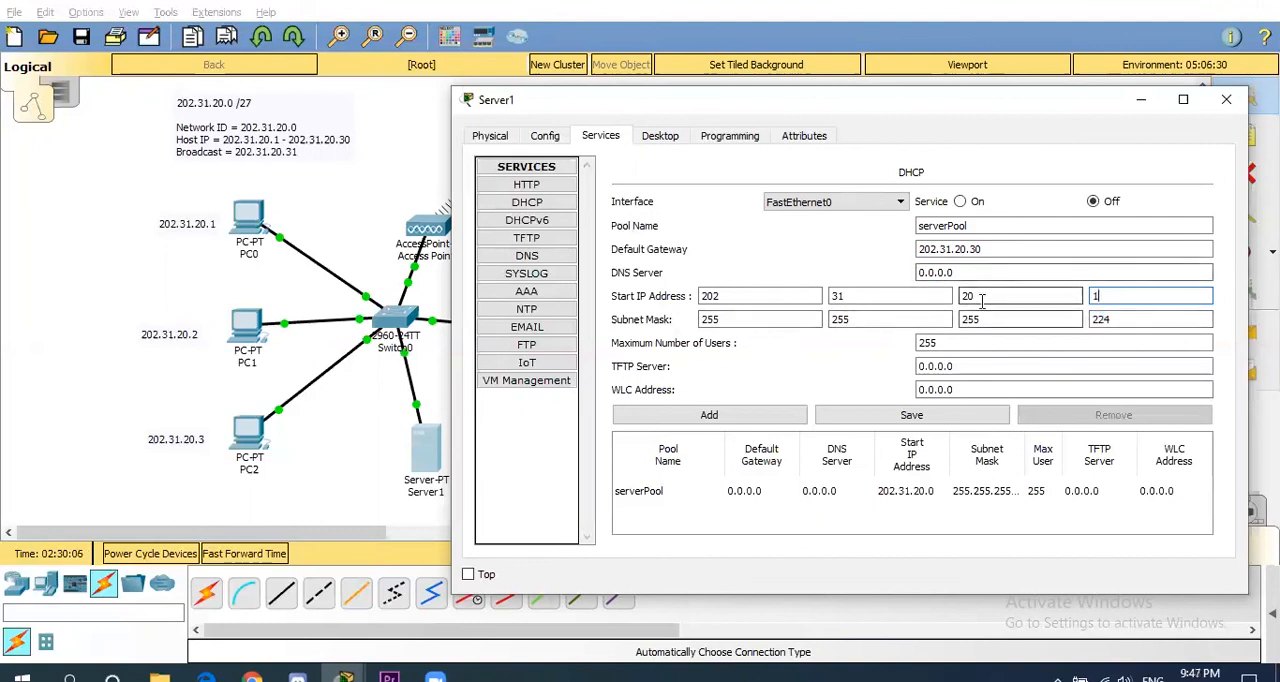
click(961, 202)
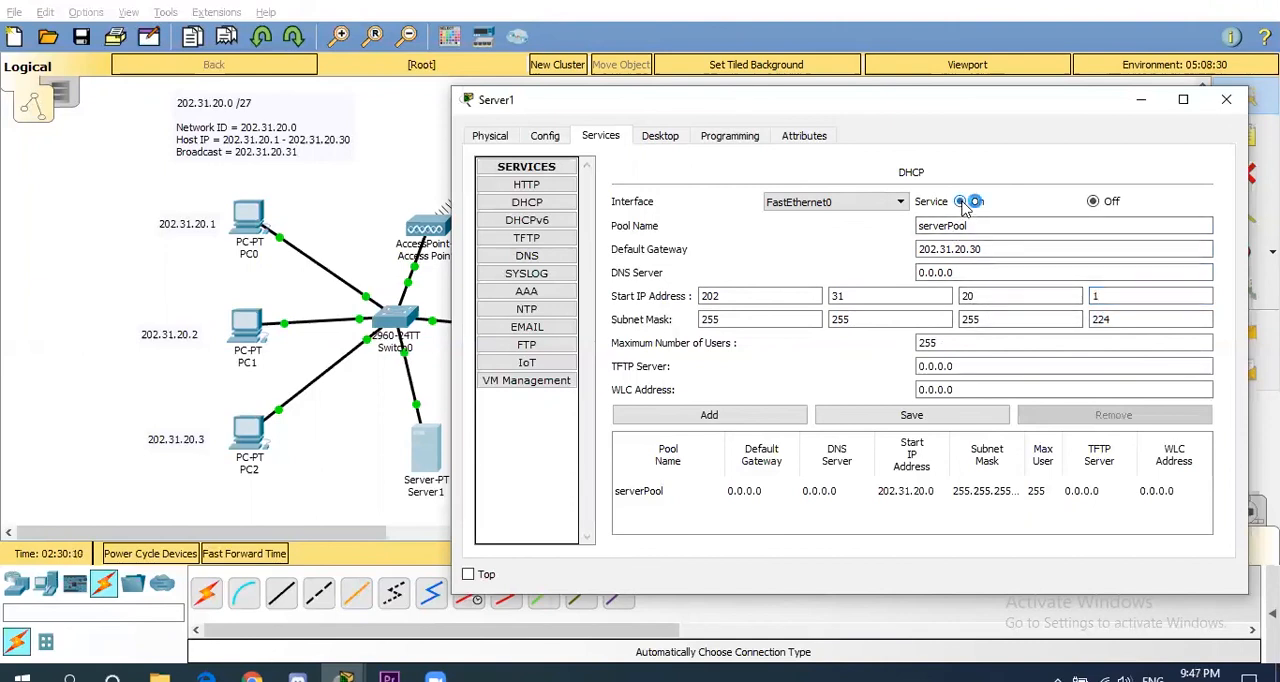
click(928, 416)
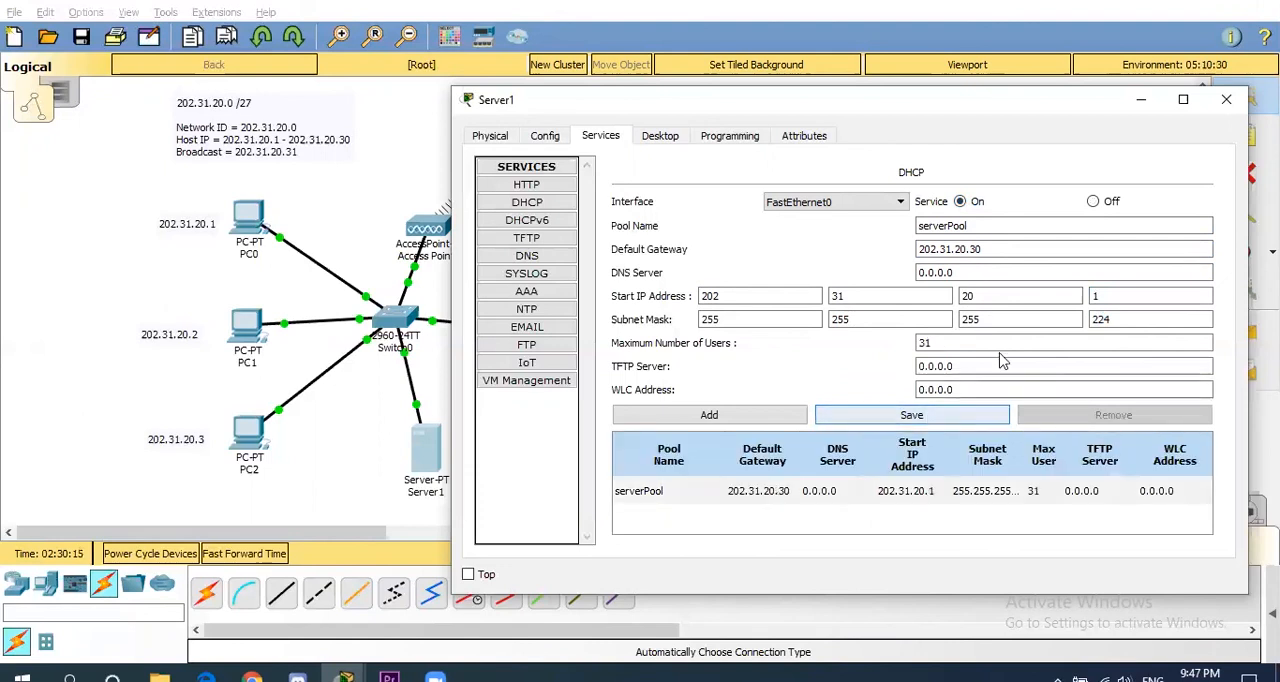
click(1228, 101)
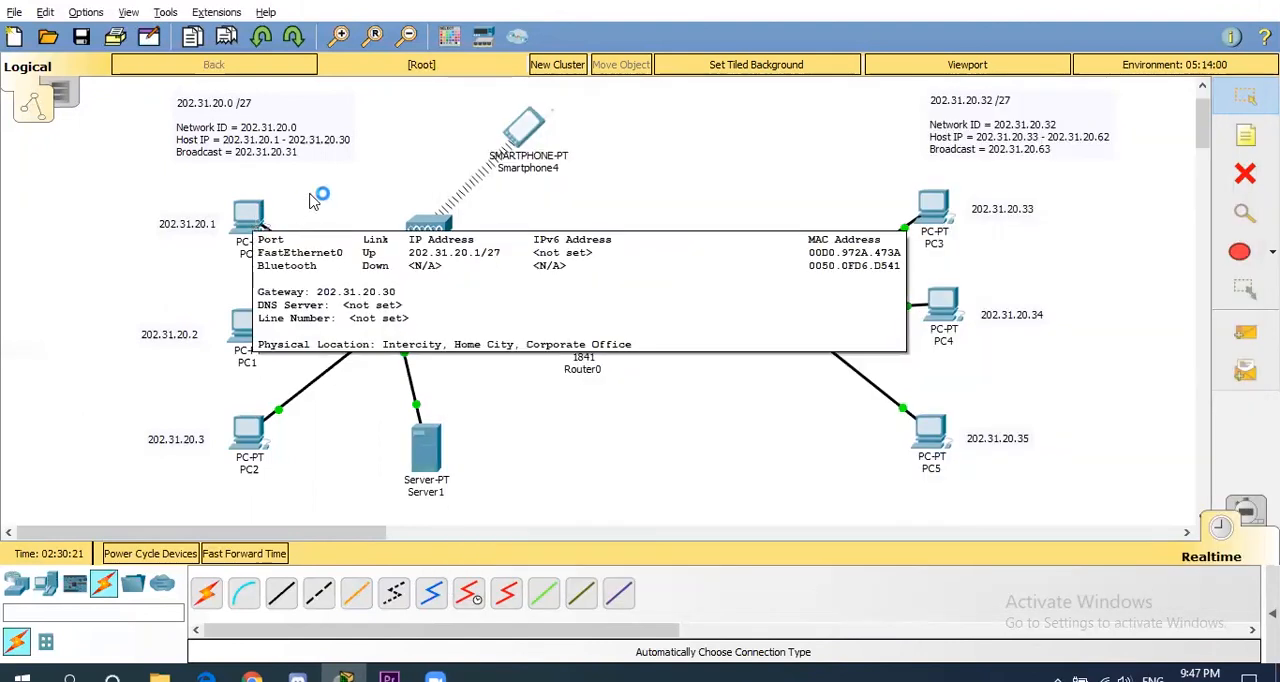
- Open PC0's IP configuration and switch its IPv4 addressing from static to DHCP
click(265, 224)
mouse_move(255, 228)
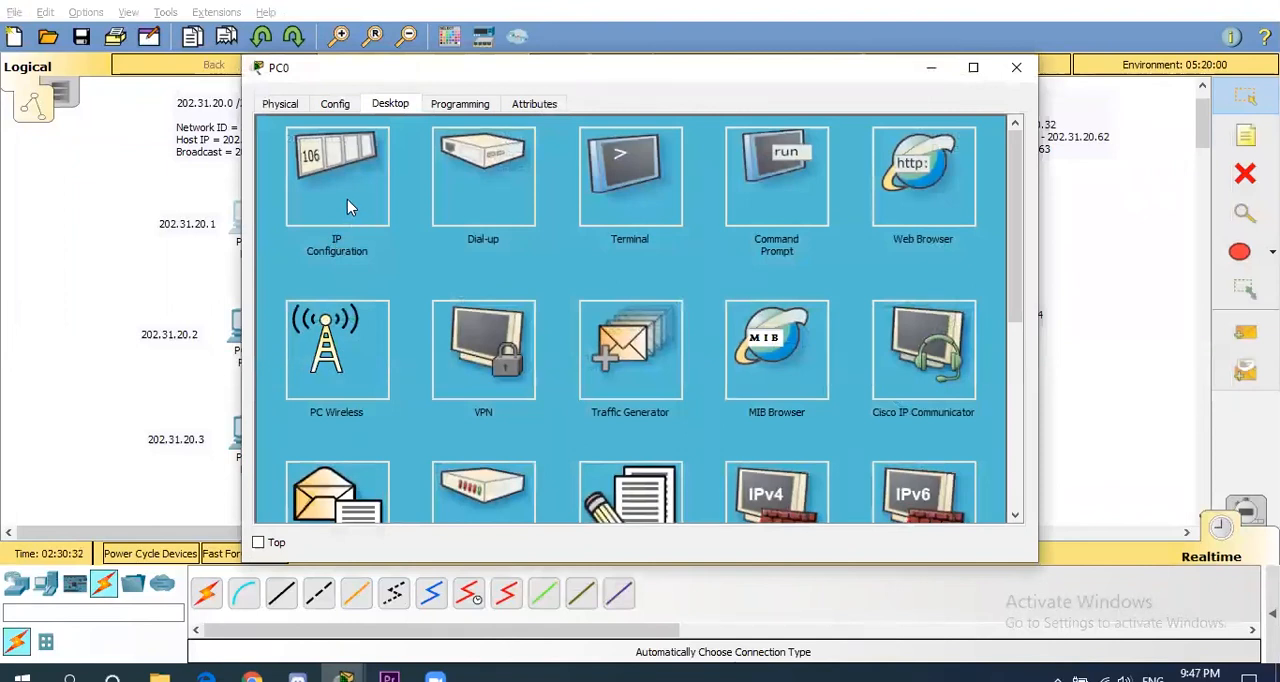
click(345, 195)
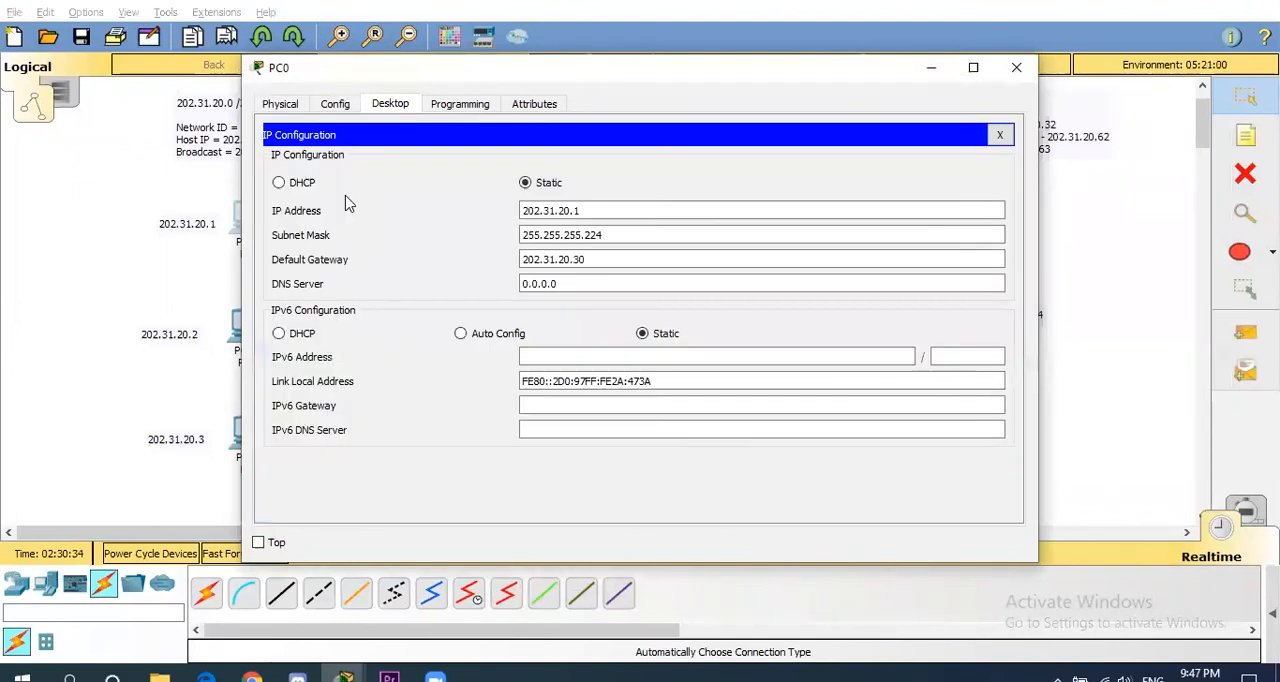
click(279, 183)
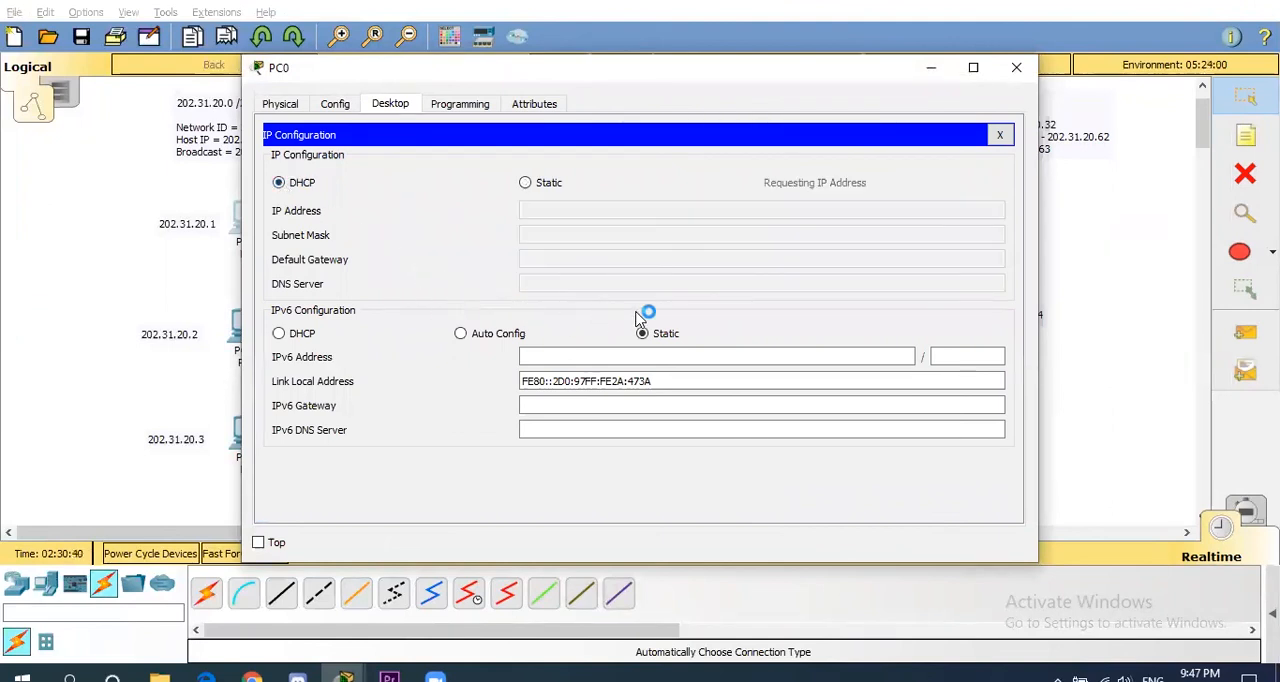